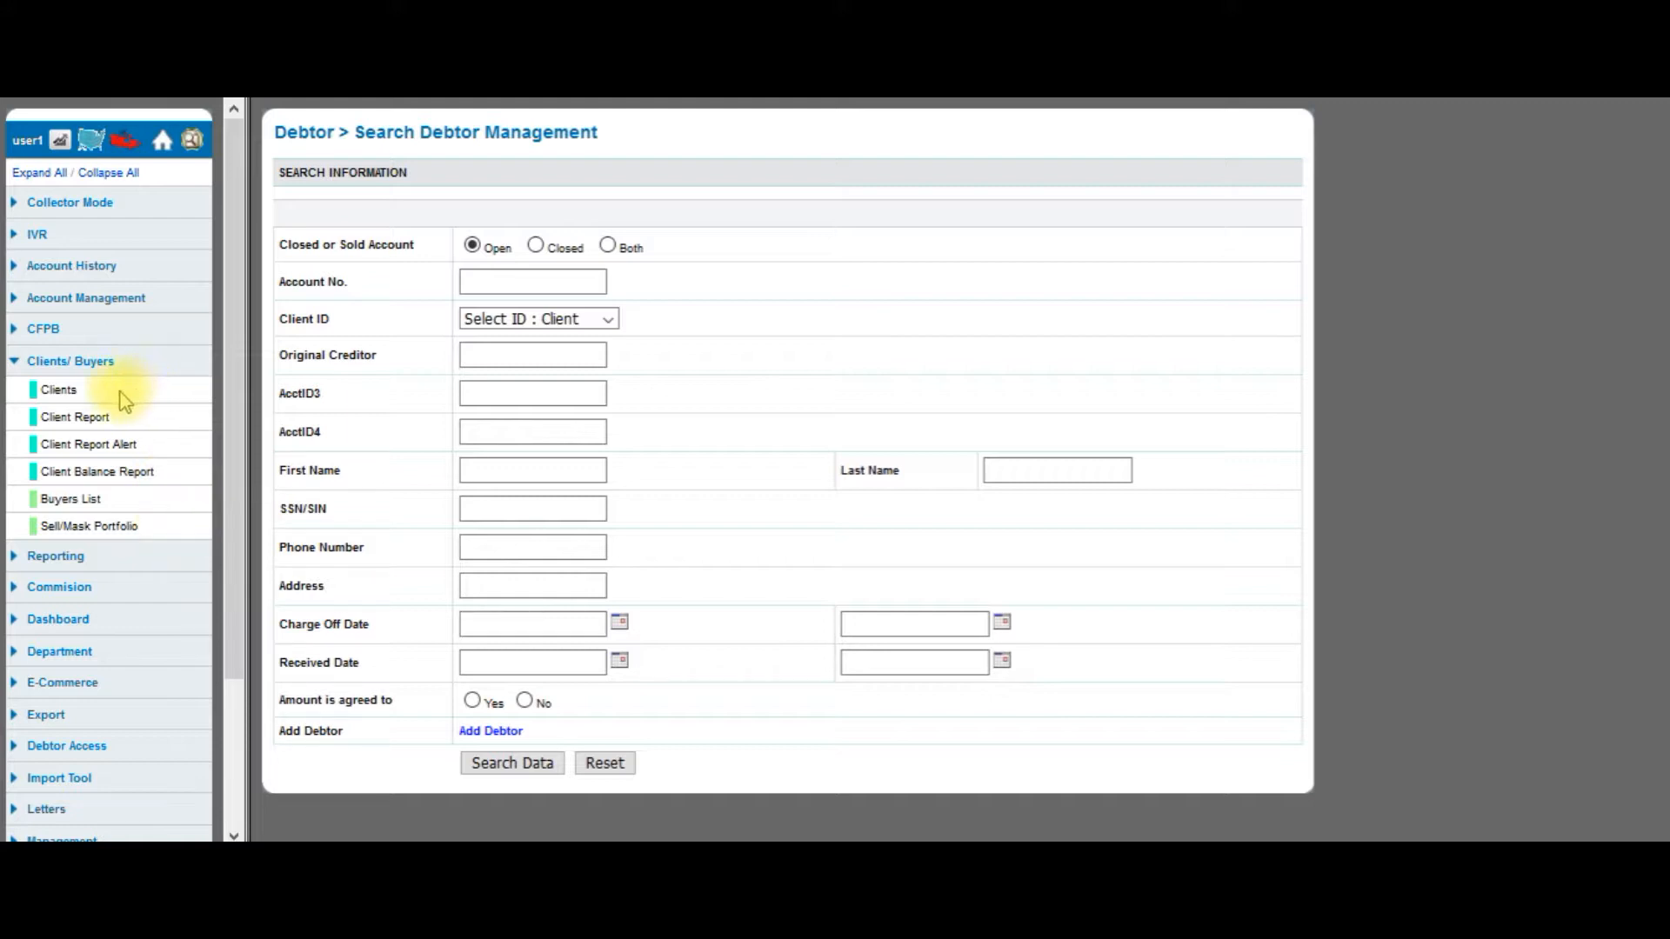
From the Client List, start a new blank Add Client Information form.
{"action": "left_click", "coordinate": [59, 389]}
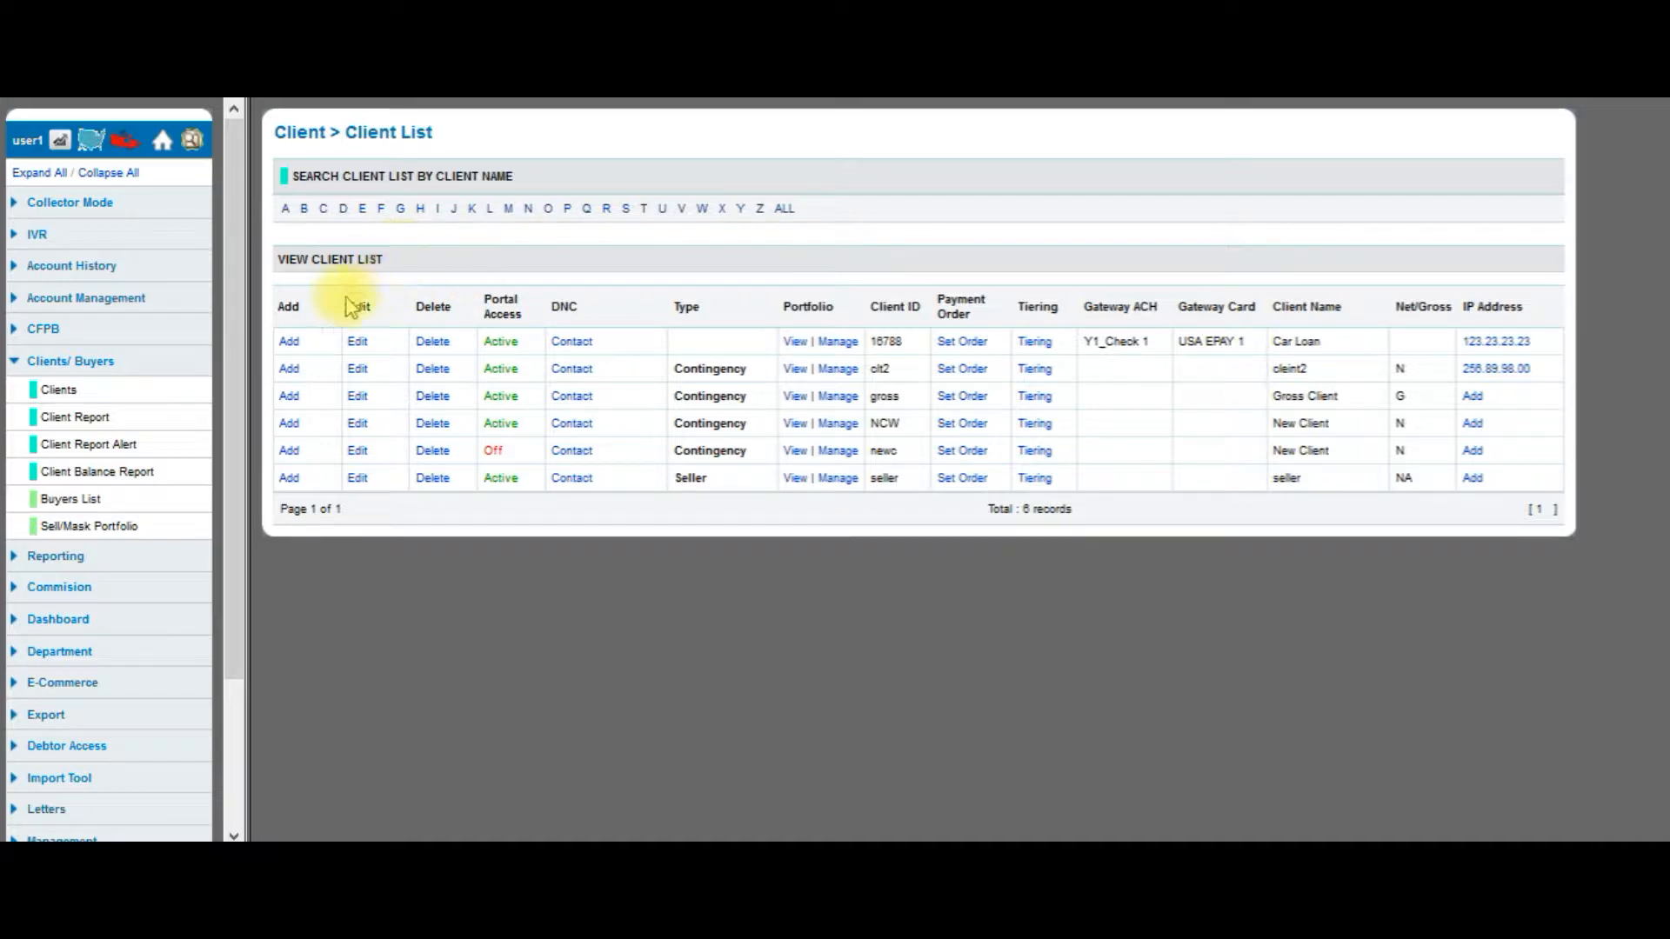
{"action": "left_click", "coordinate": [292, 344]}
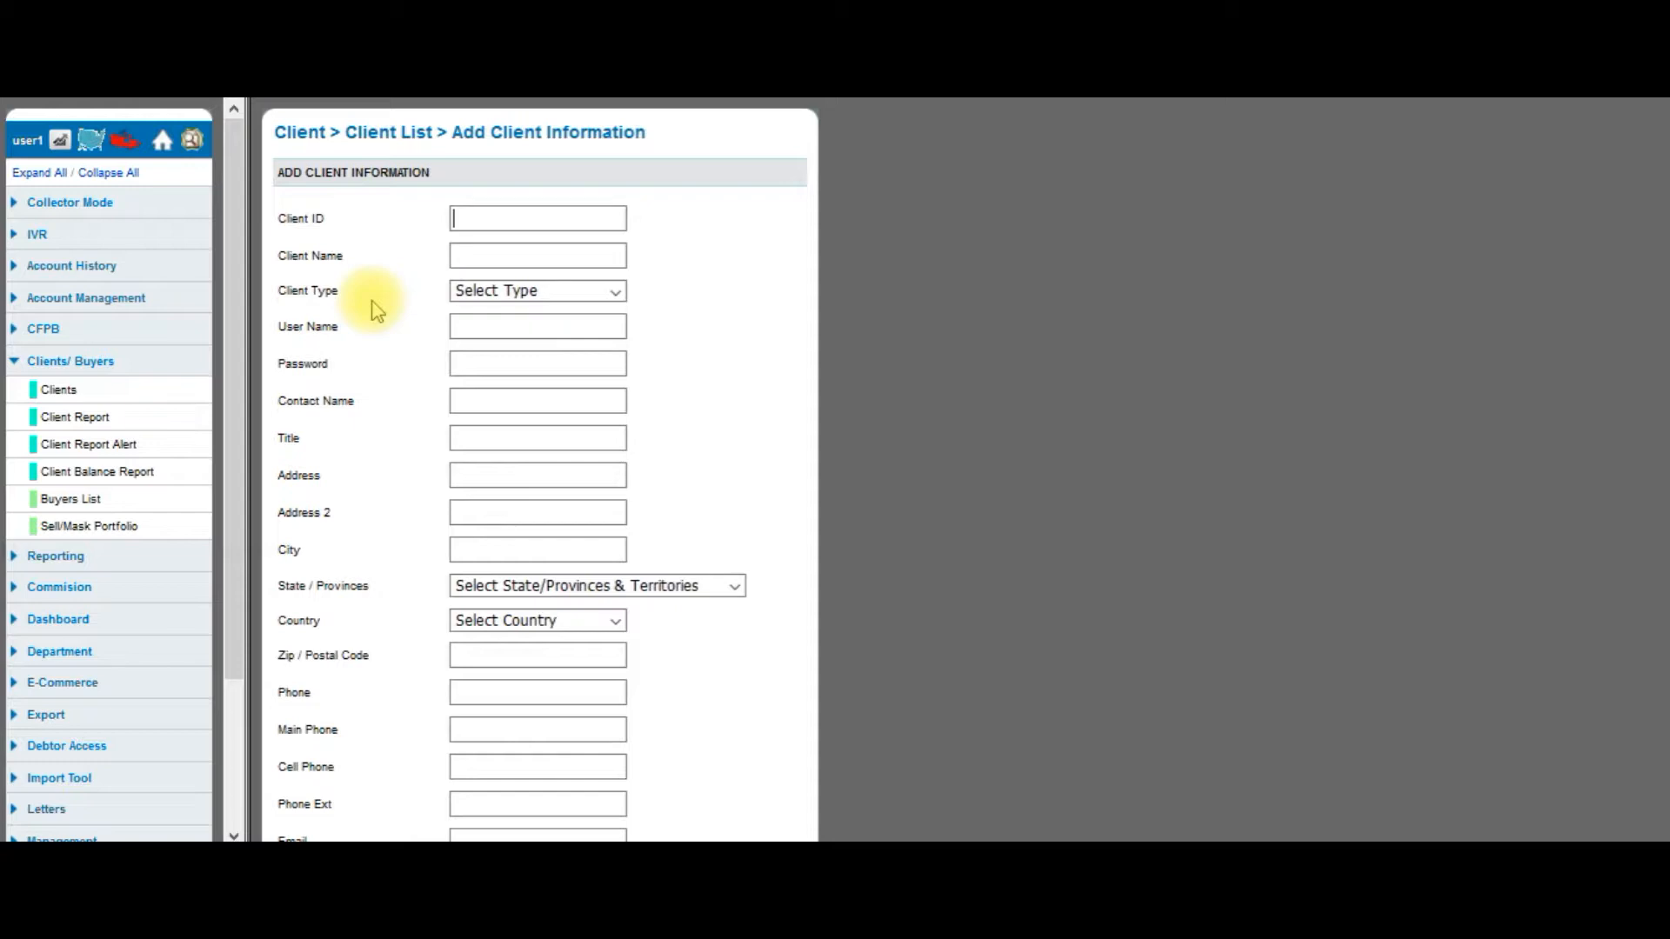
{"action": "scroll", "coordinate": [376, 310], "scroll_direction": "down", "scroll_amount": 2}
{"action": "scroll", "coordinate": [376, 311], "scroll_direction": "up", "scroll_amount": 2}
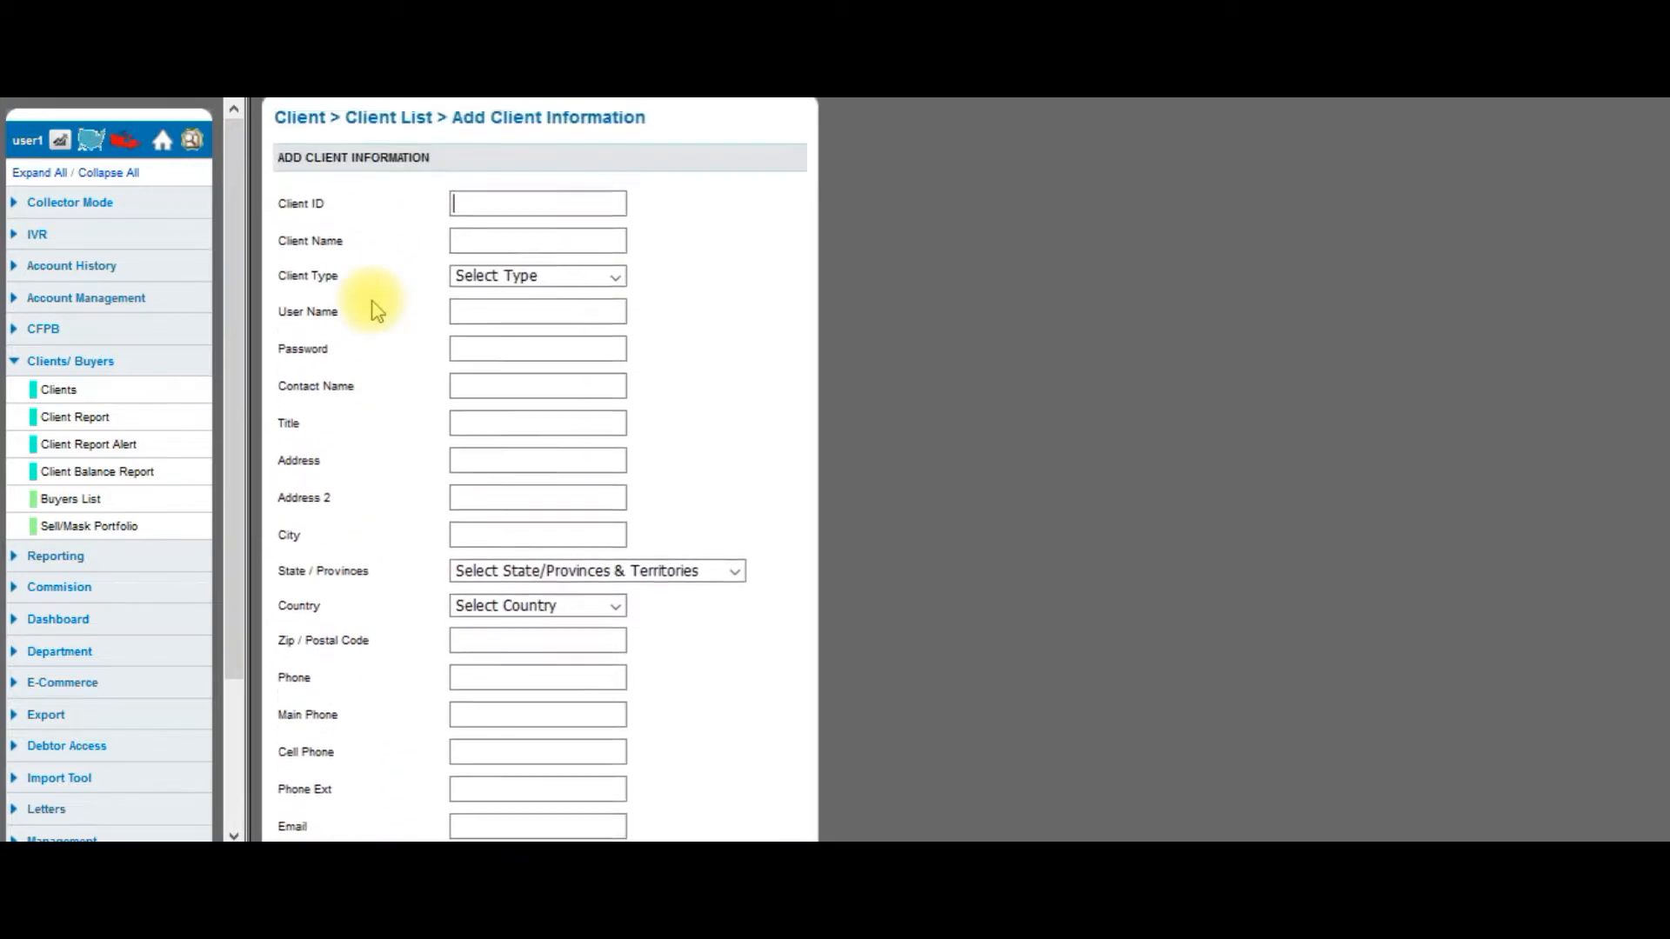
Enter Client ID 1234 and Client Name 'Office D', leaving Client Type unselected.
{"action": "left_click", "coordinate": [469, 220]}
{"action": "left_click", "coordinate": [473, 221]}
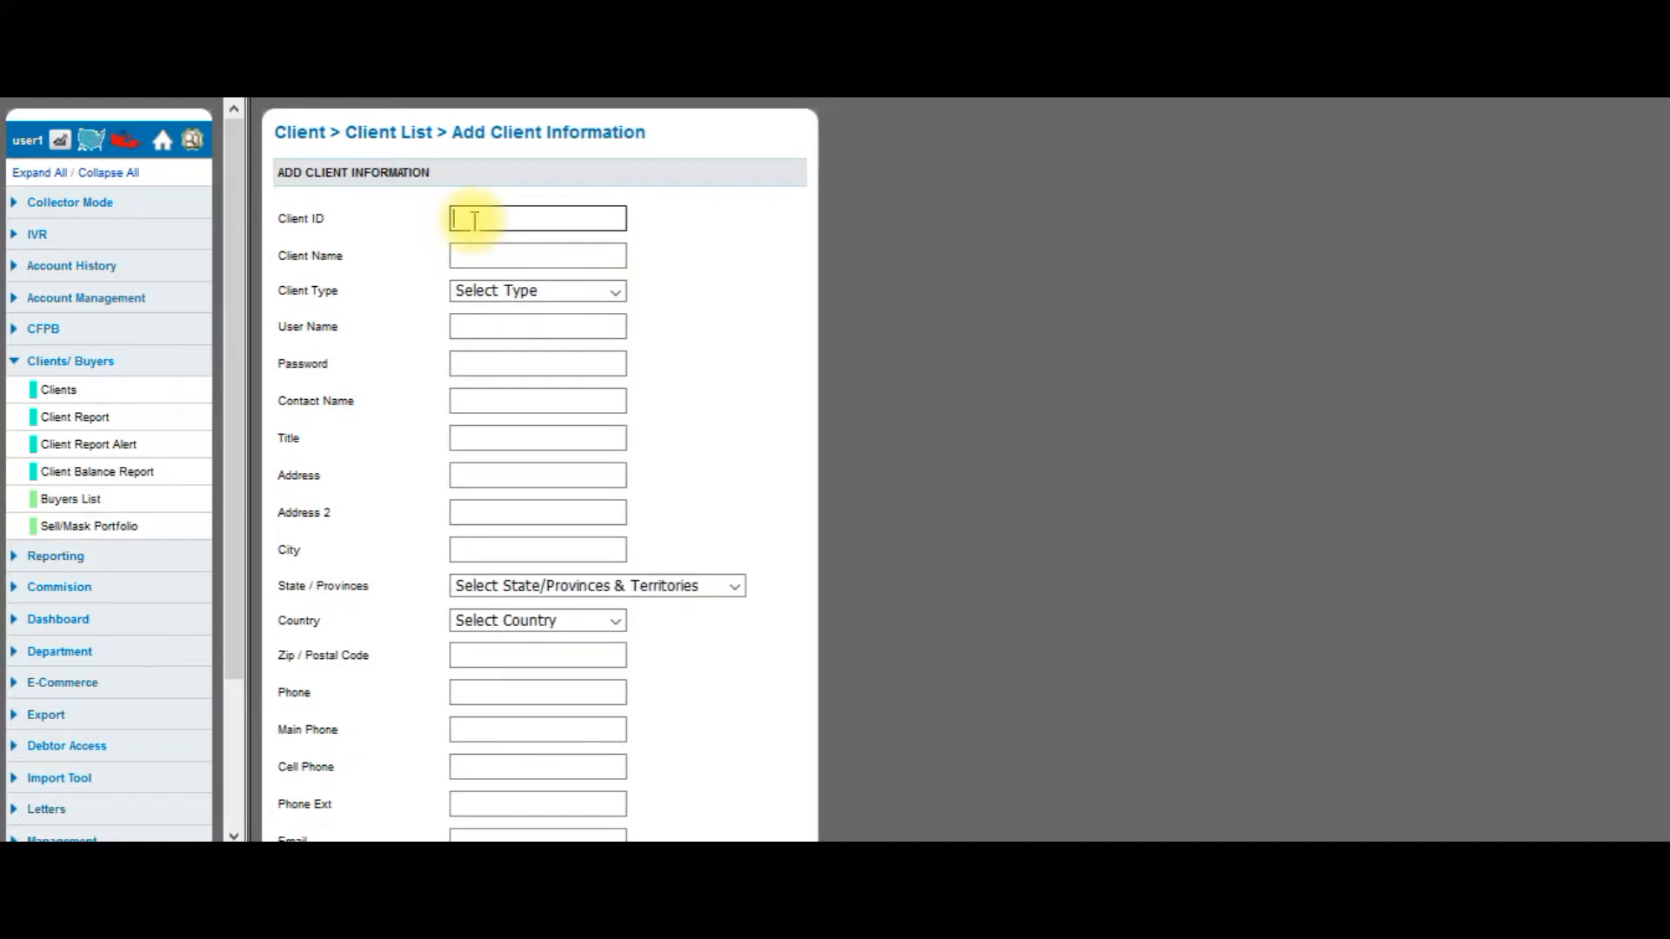
{"action": "type", "text": "1234"}
{"action": "key", "text": "Tab"}
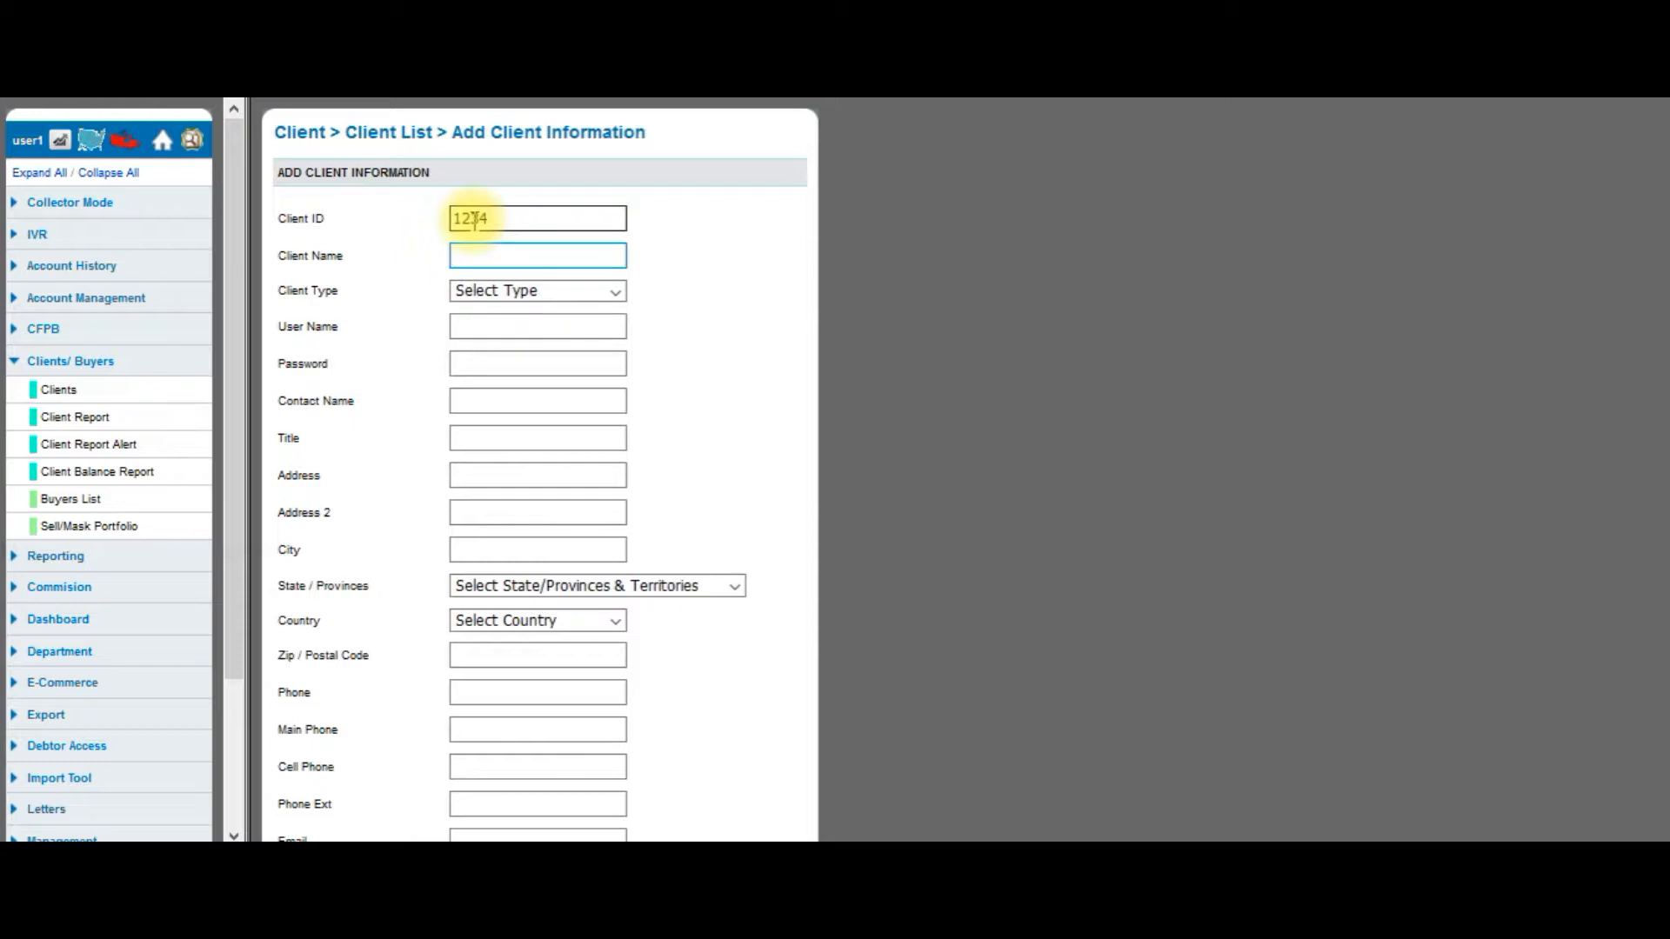
{"action": "type", "text": "Office D"}
{"action": "left_click", "coordinate": [500, 296]}
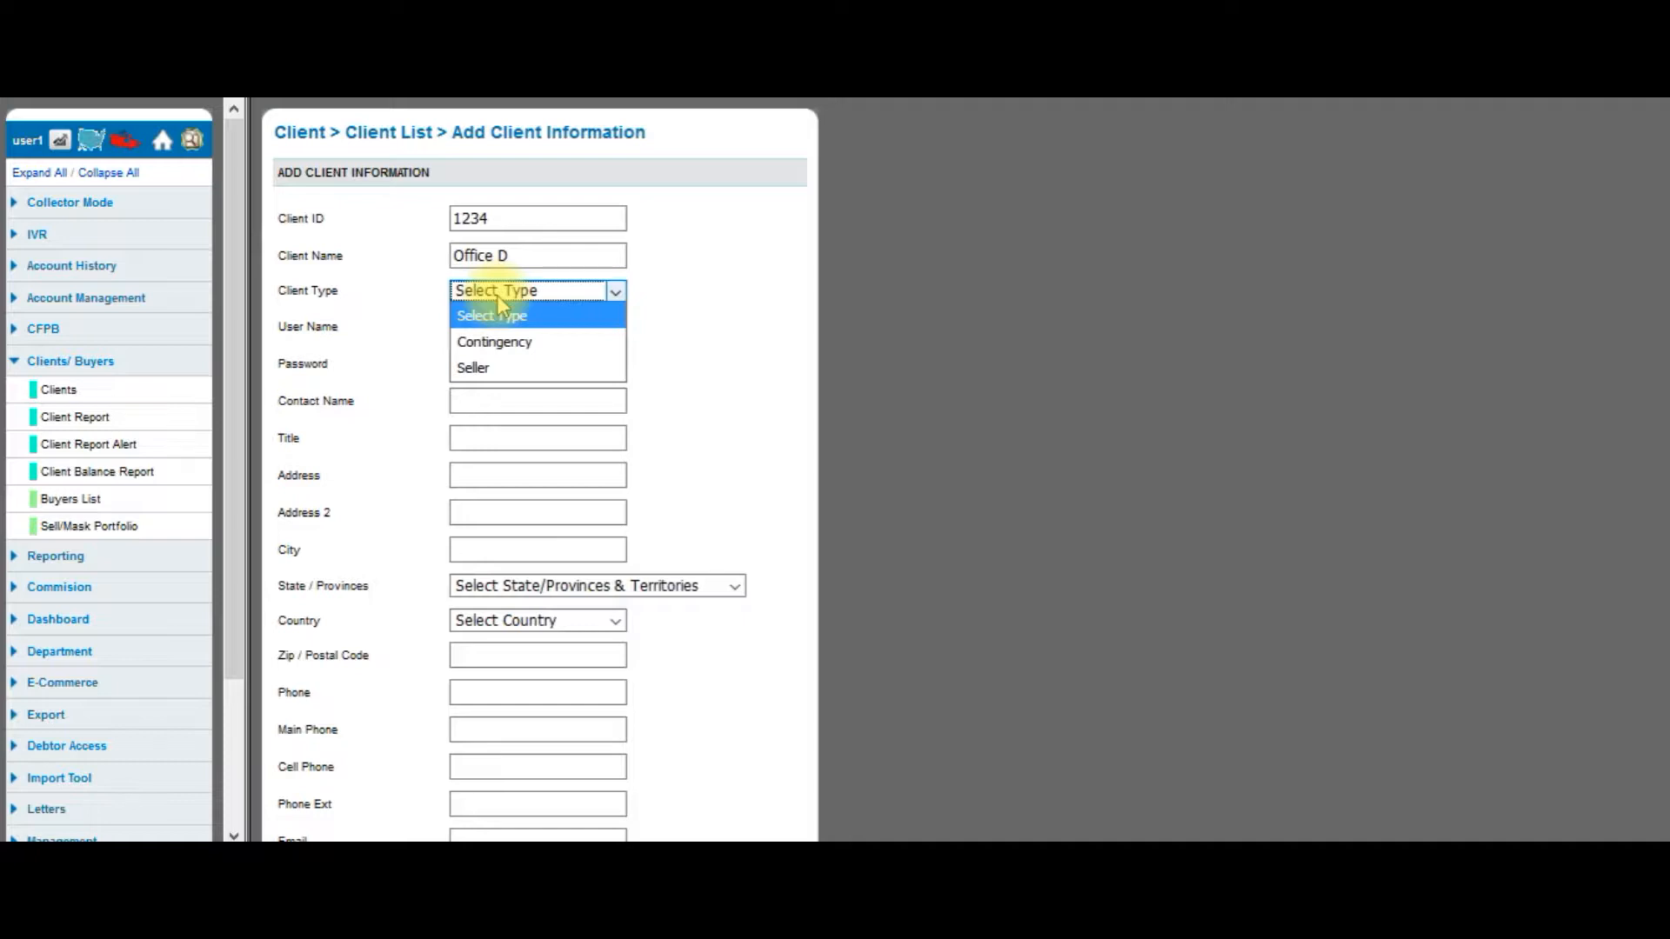
{"action": "left_click", "coordinate": [424, 322]}
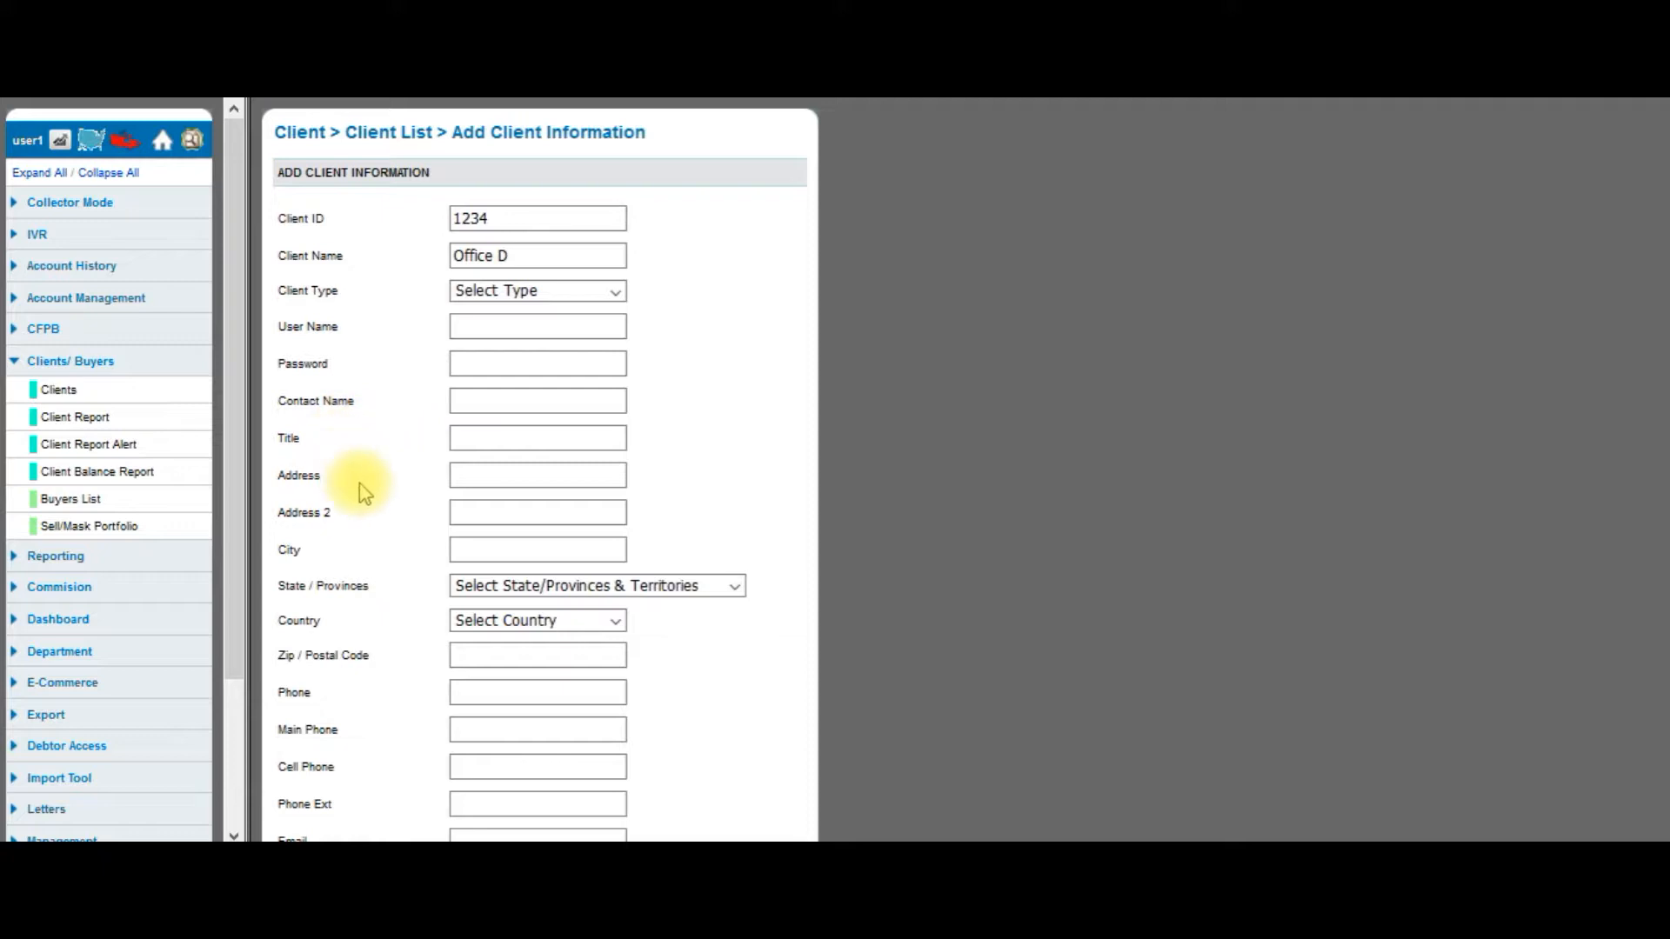
Set the client's country to USA and enter the department's contact e-mail address.
{"action": "scroll", "coordinate": [361, 487], "scroll_direction": "down", "scroll_amount": 3}
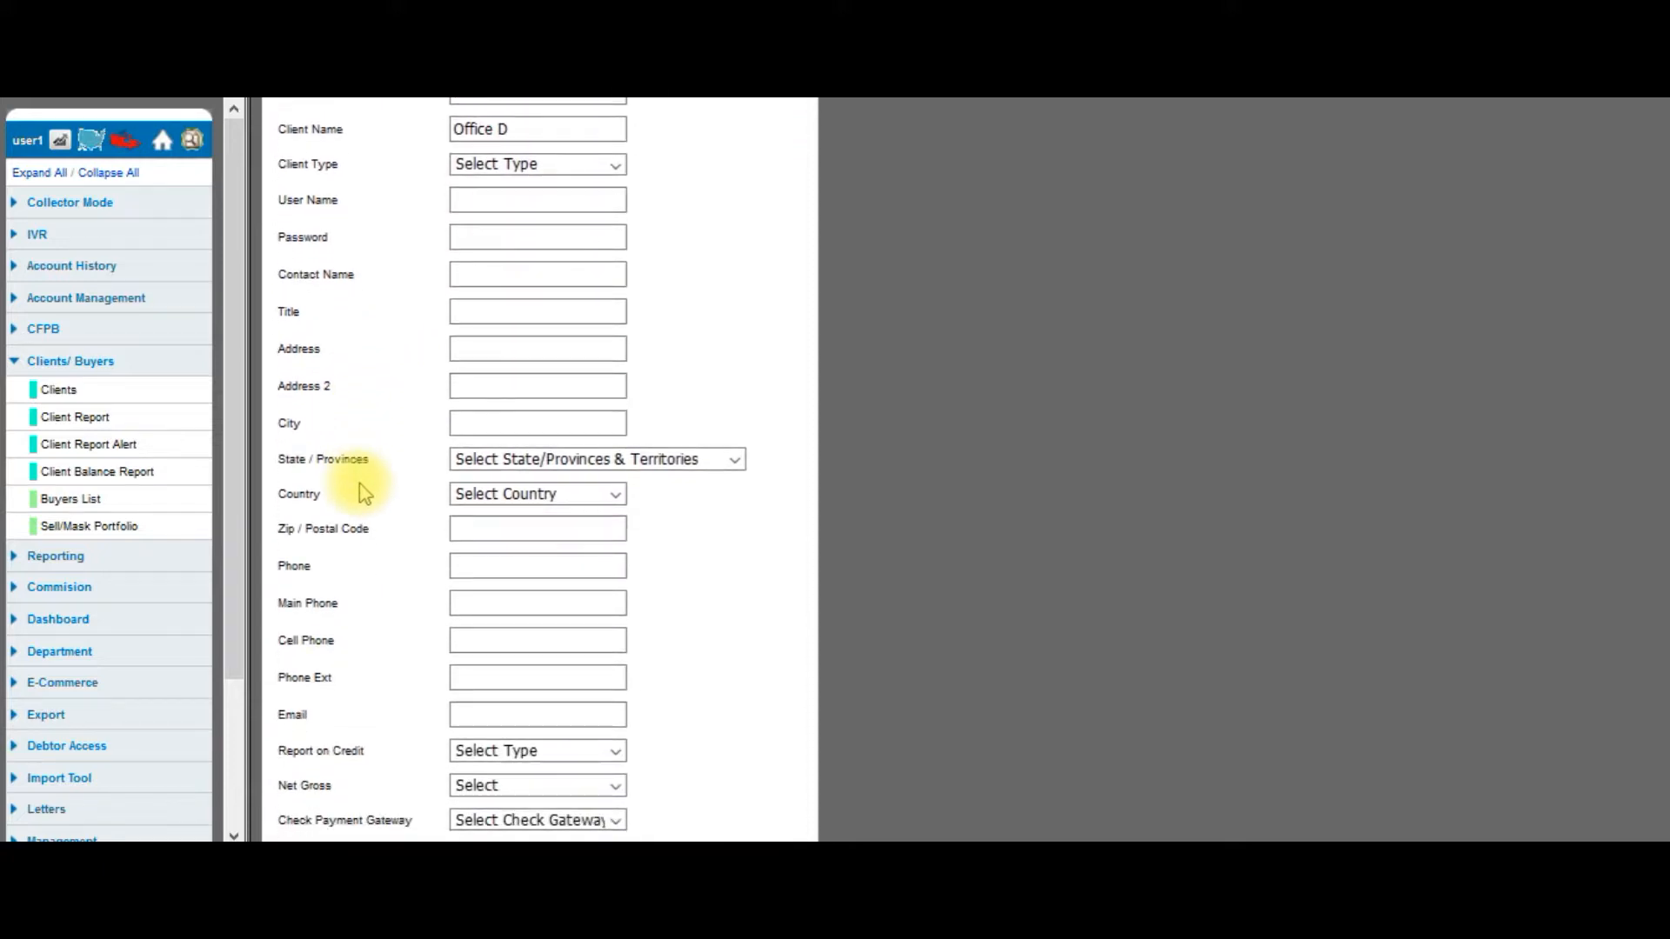
{"action": "left_click", "coordinate": [498, 387]}
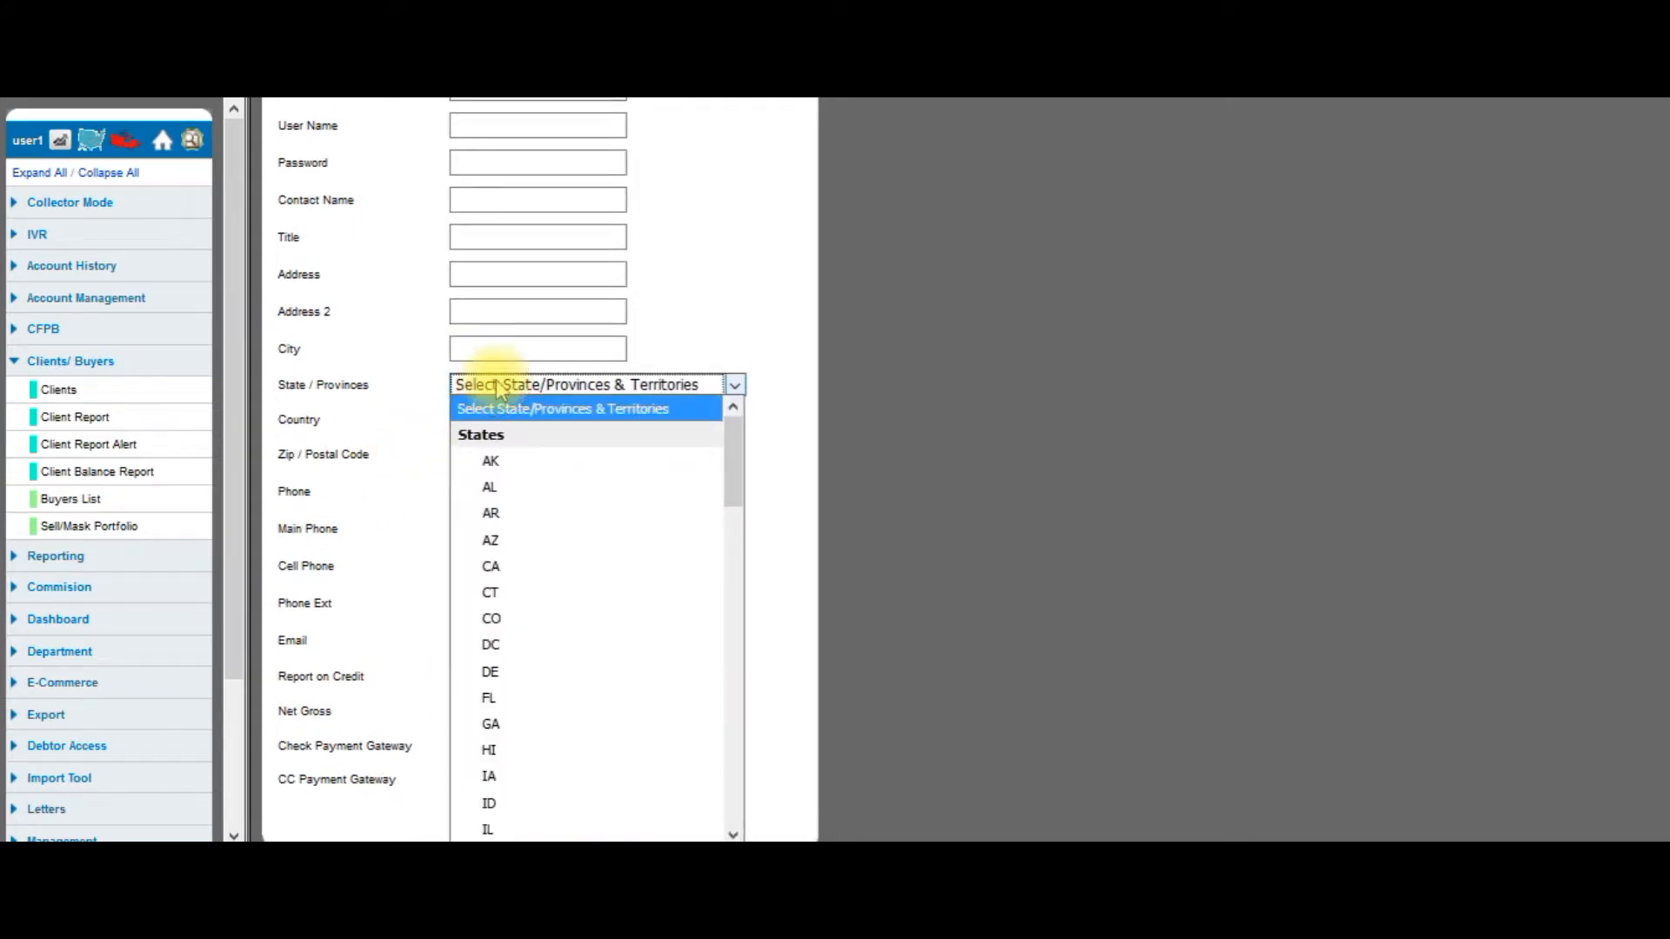
{"action": "left_click", "coordinate": [499, 387]}
{"action": "left_click", "coordinate": [481, 421]}
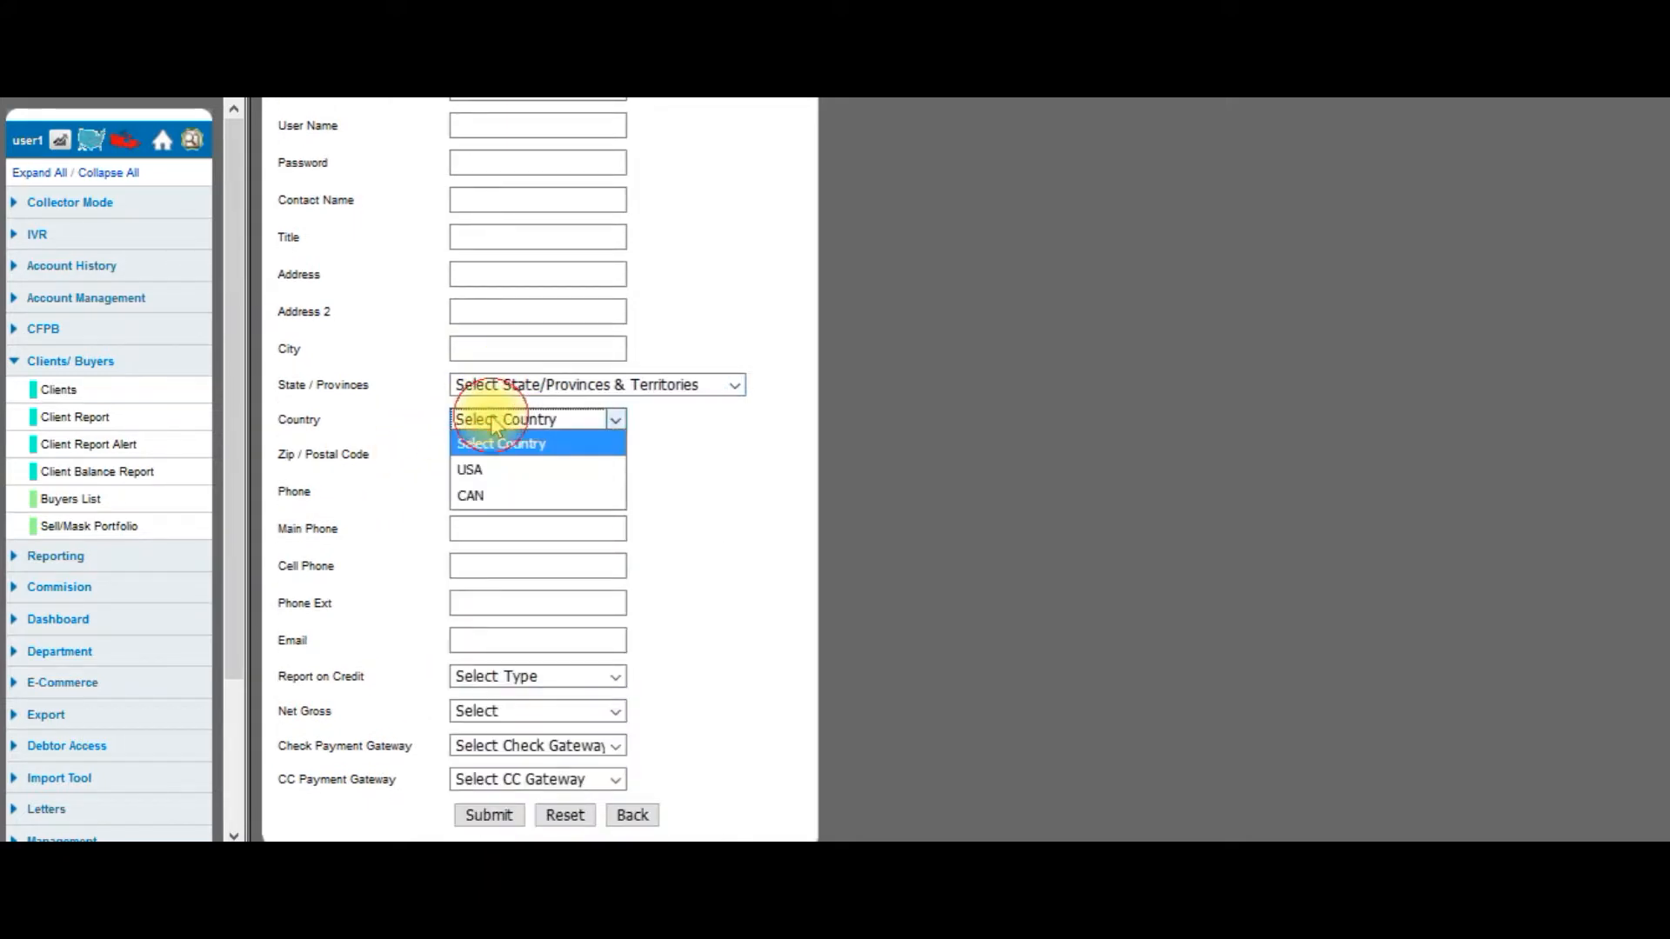
{"action": "left_click", "coordinate": [477, 471]}
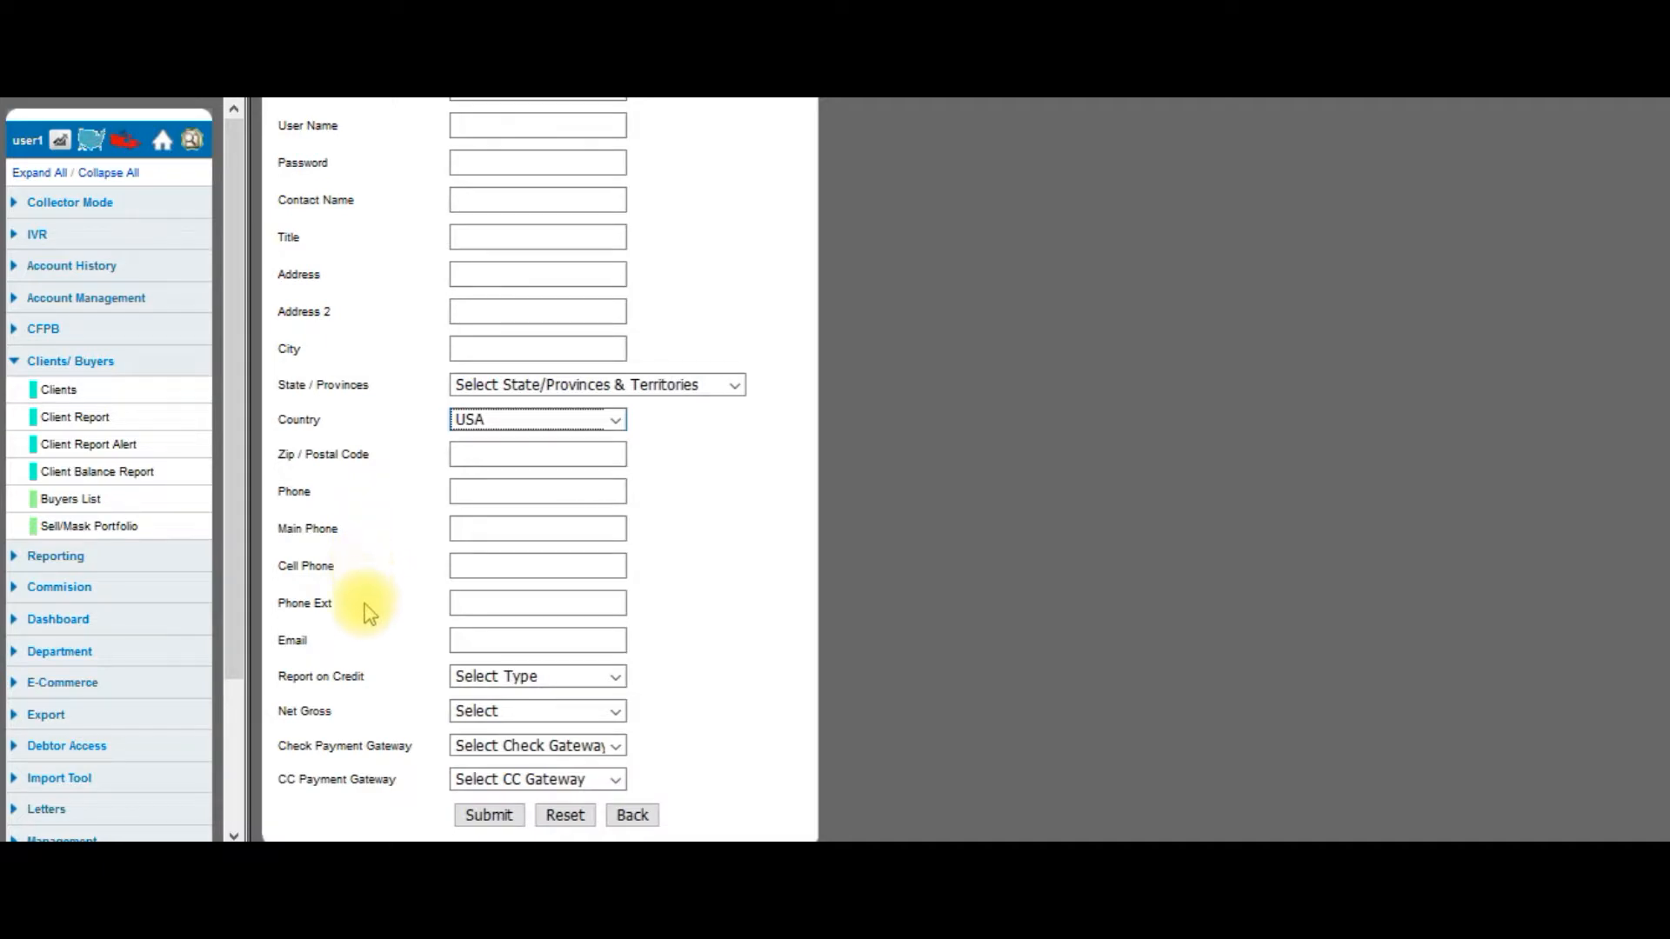
{"action": "left_click", "coordinate": [487, 640]}
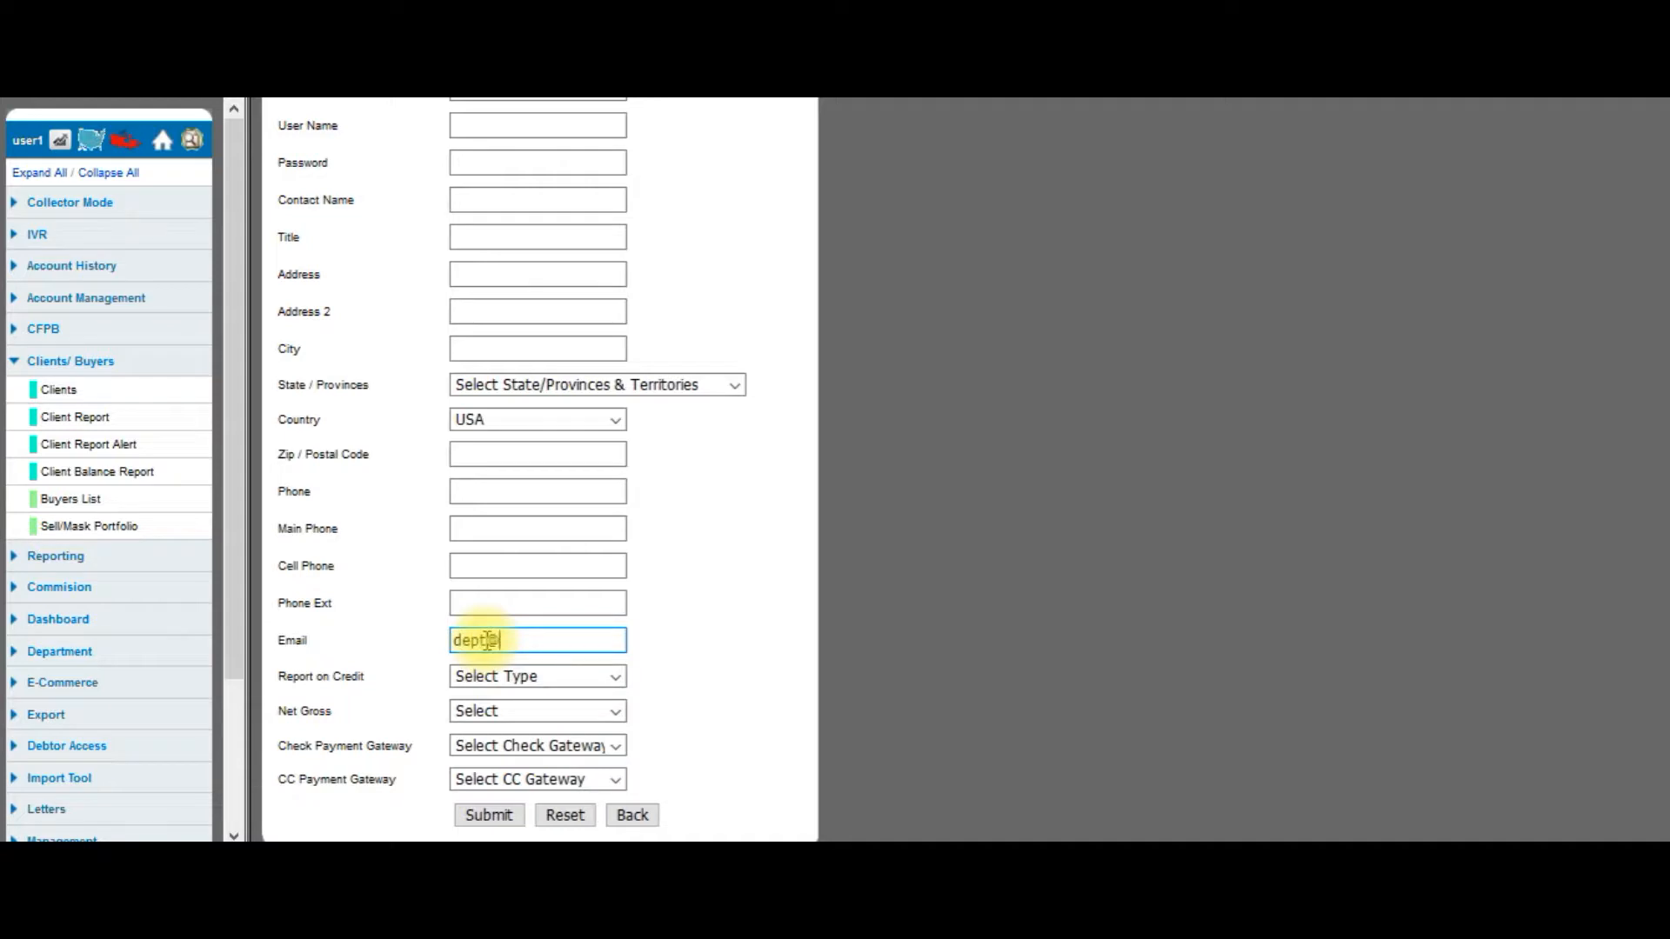
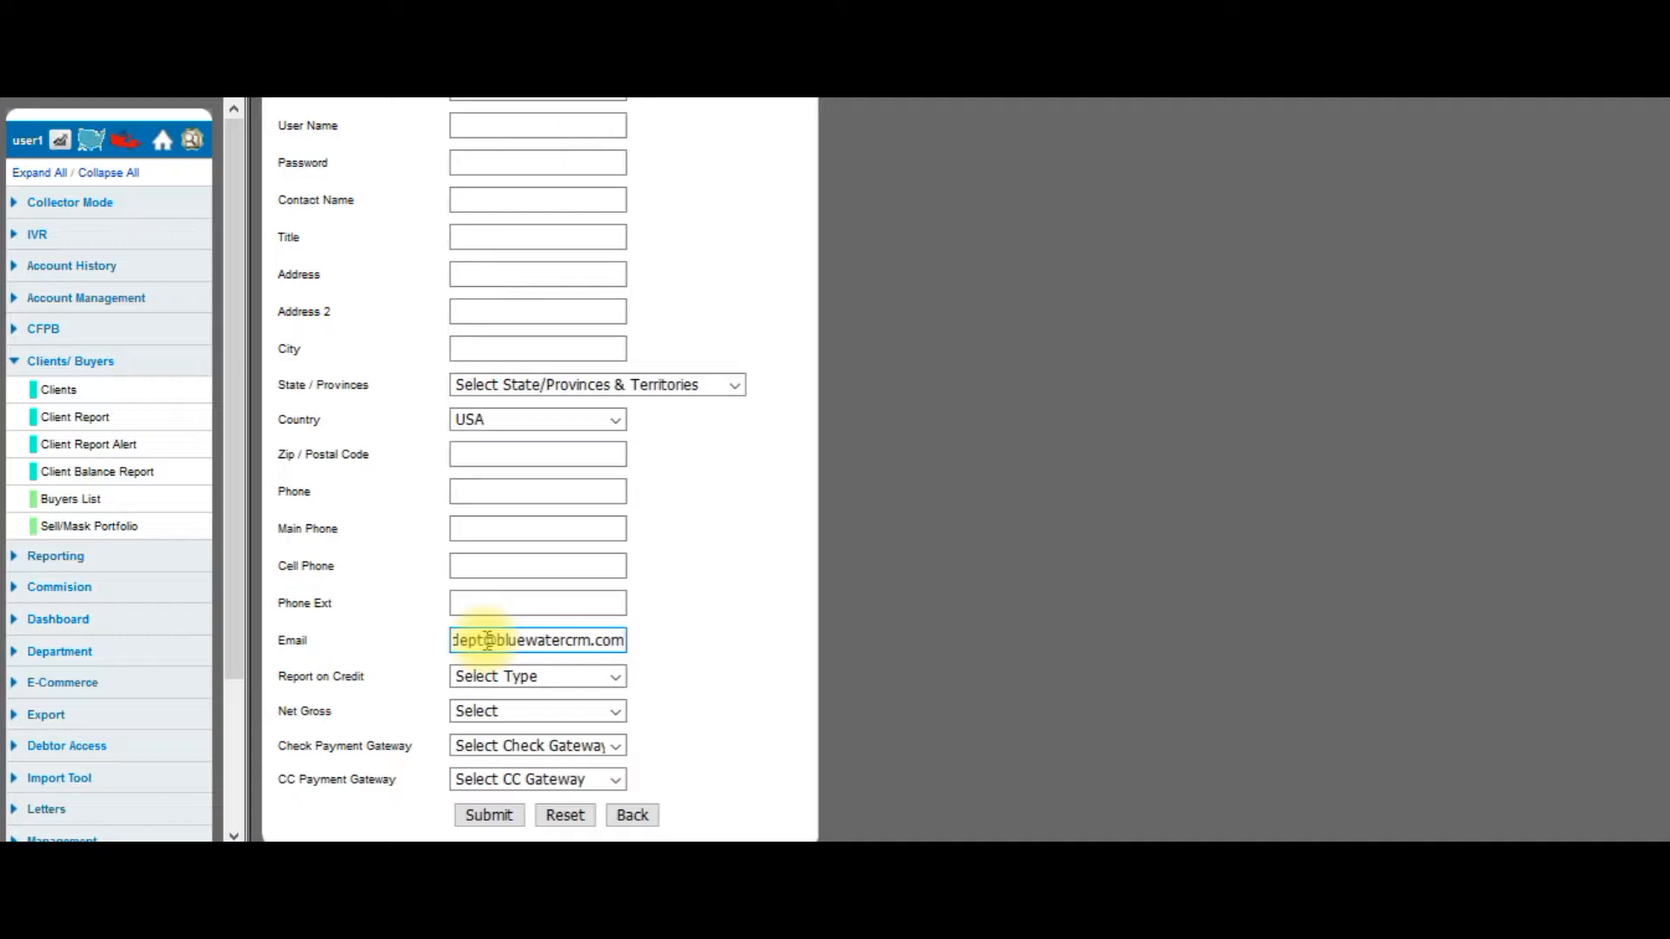
Set Report on Credit to Yes and Net Gross to Net.
{"action": "left_click", "coordinate": [498, 679]}
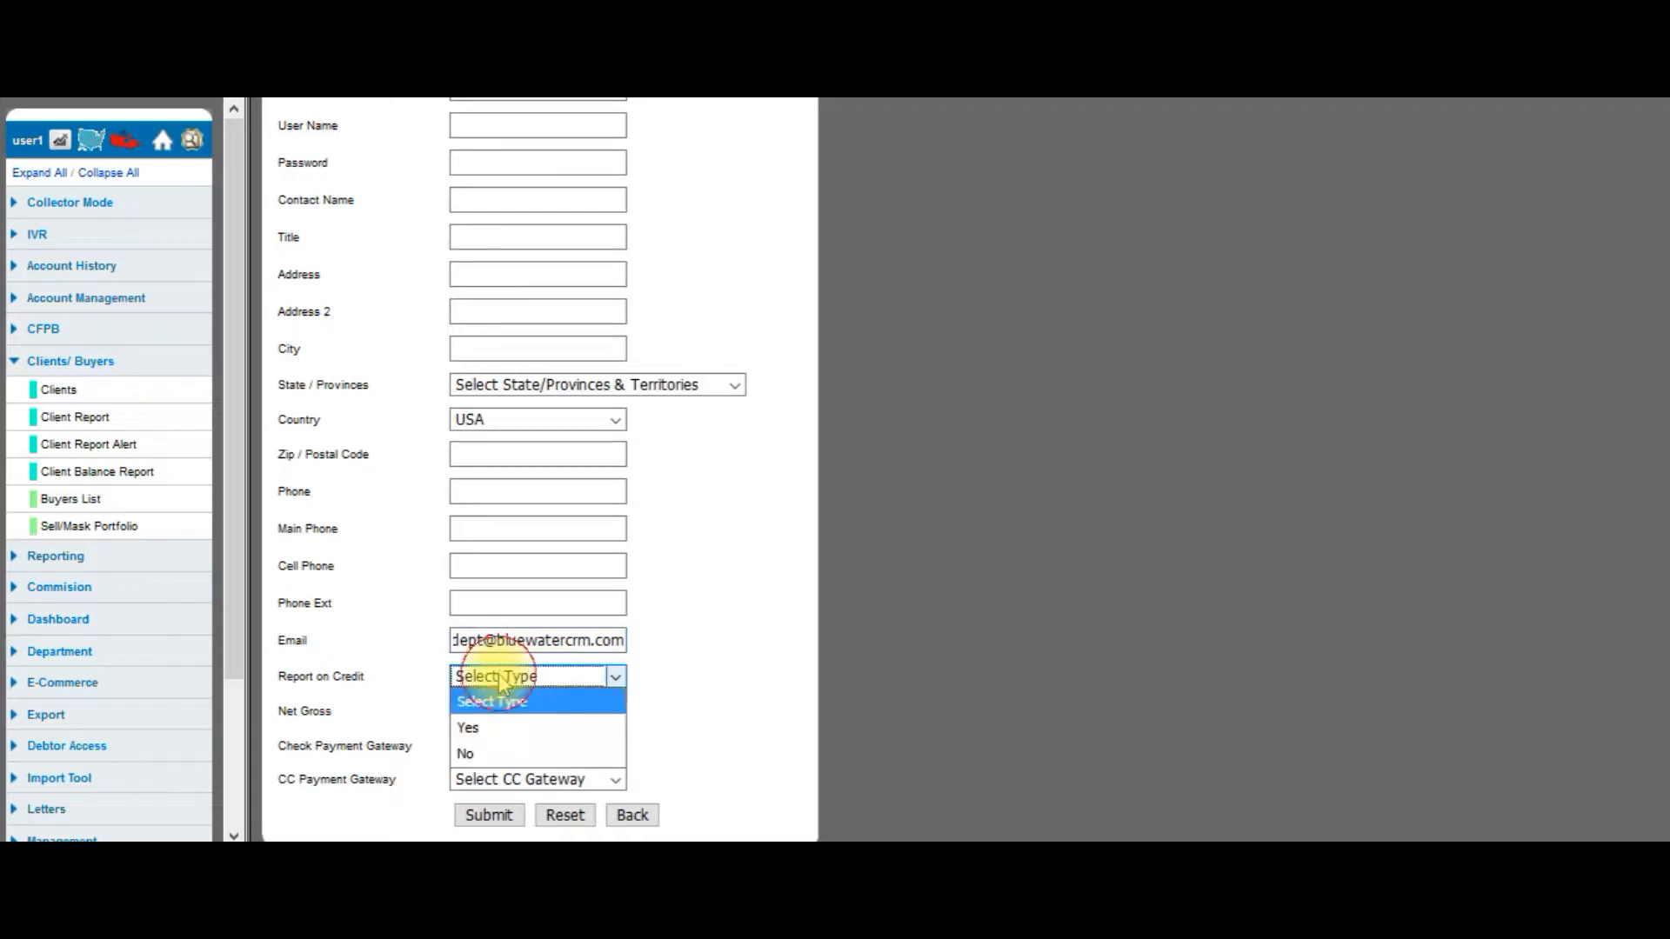
{"action": "left_click", "coordinate": [495, 729]}
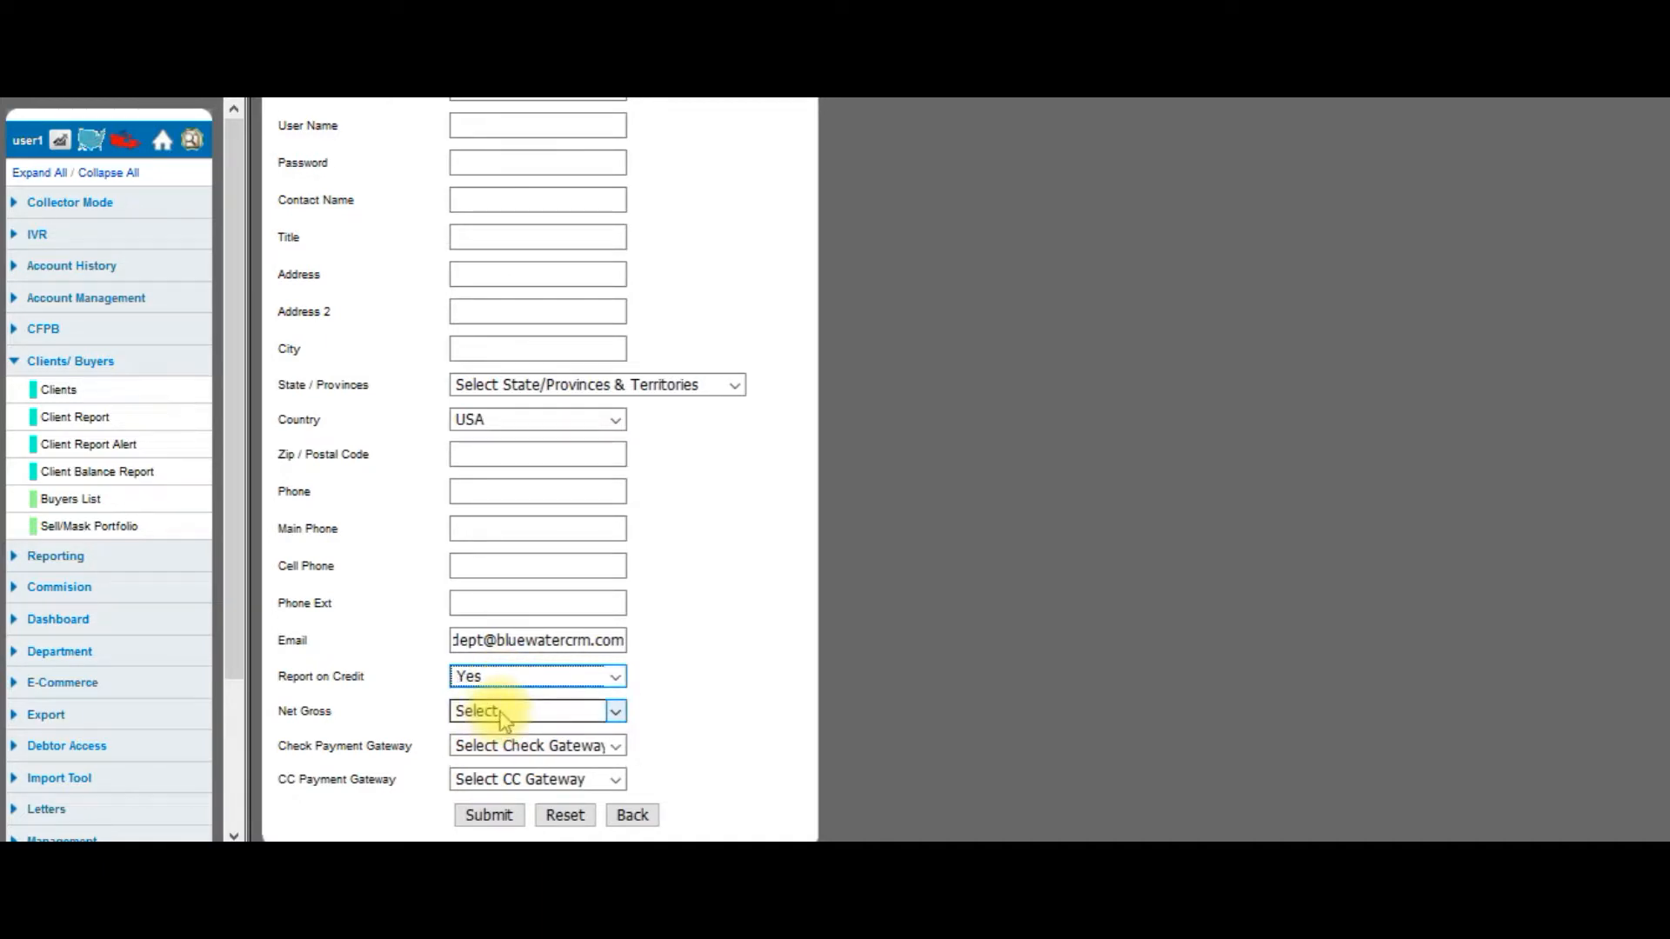
{"action": "left_click", "coordinate": [499, 712]}
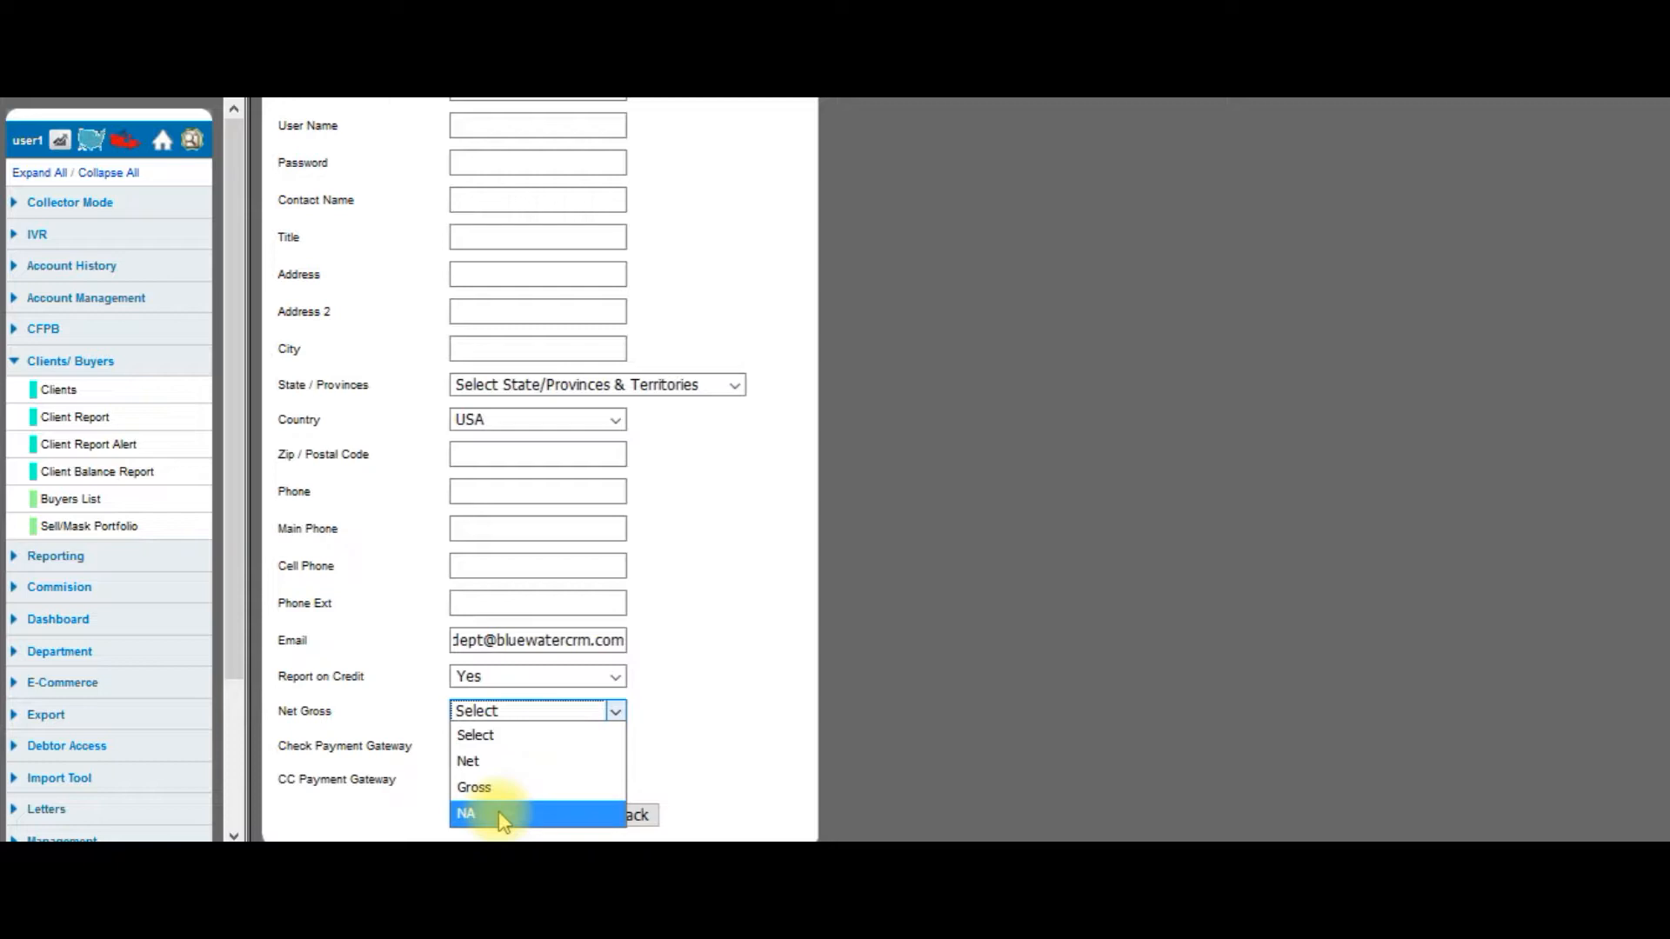
{"action": "left_click", "coordinate": [474, 762]}
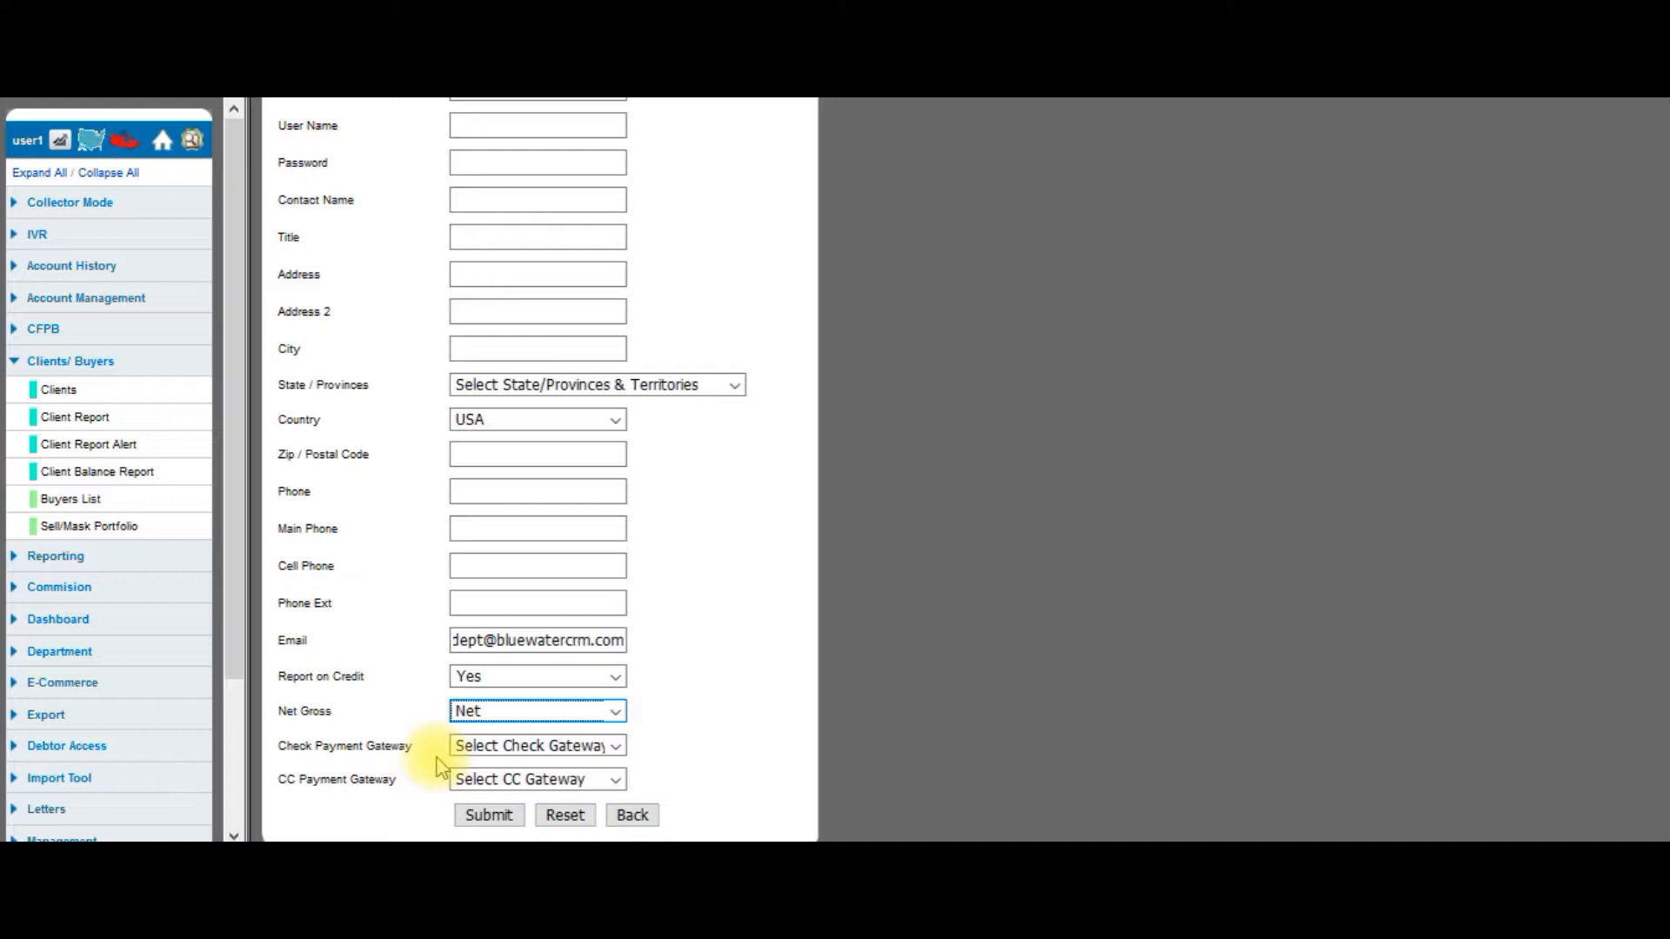
Leave the check and card payment gateways unset, keep Net Gross at Net, and exit unsubmitted.
{"action": "left_click", "coordinate": [480, 748]}
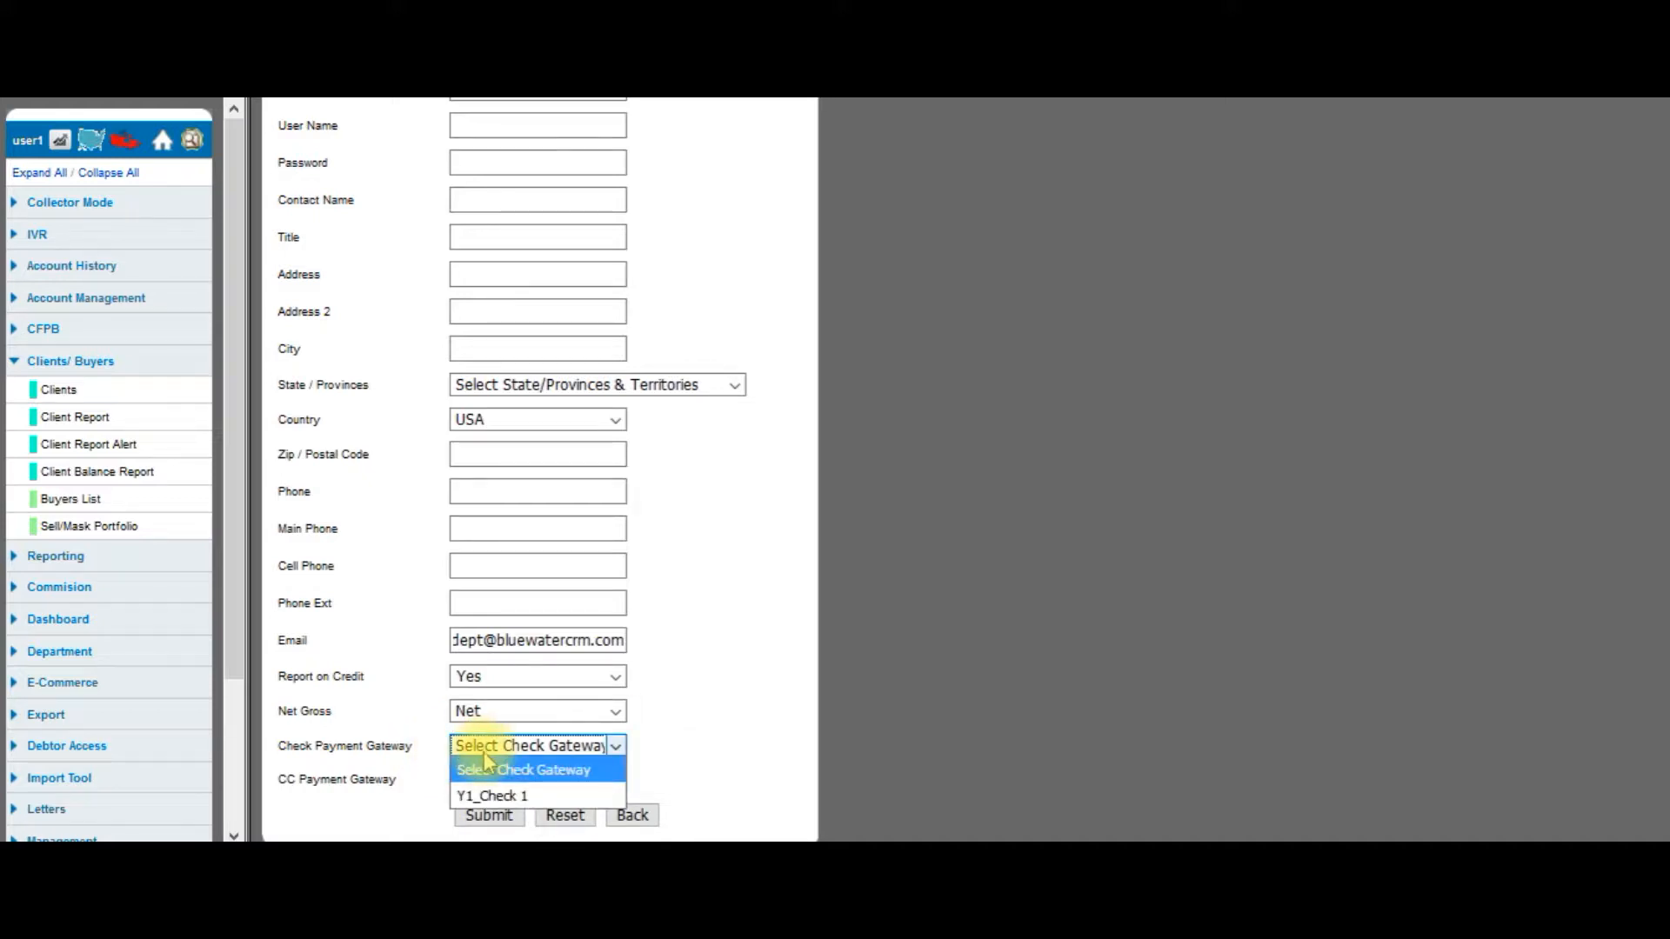
{"action": "left_click", "coordinate": [424, 759]}
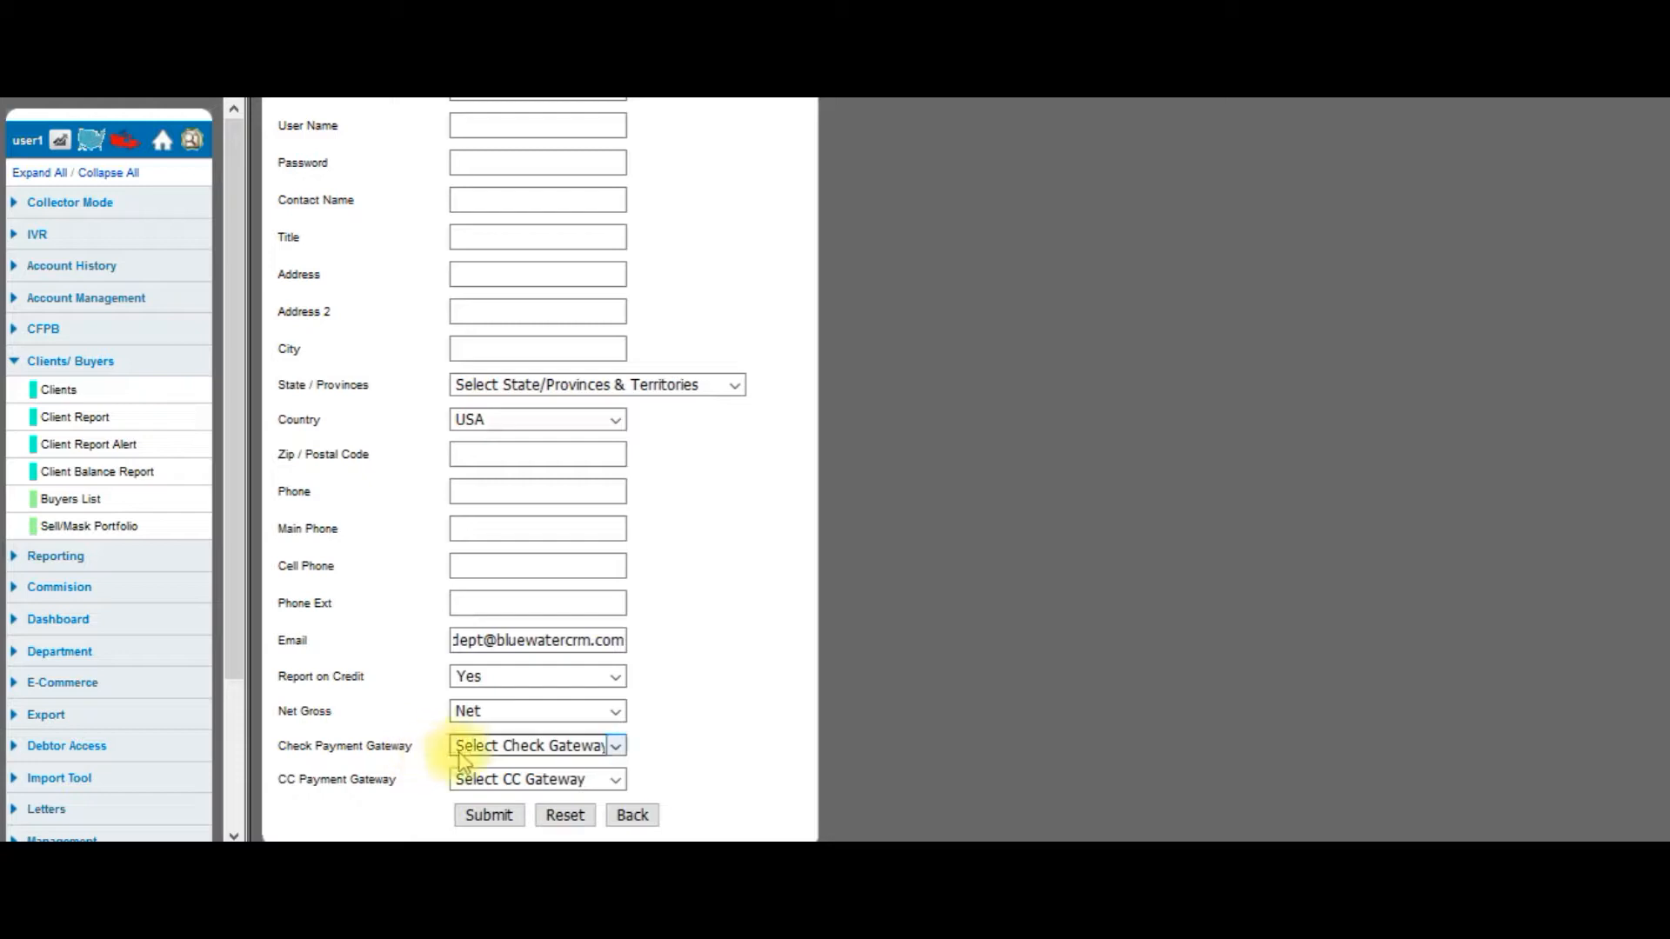
{"action": "left_click", "coordinate": [456, 746]}
{"action": "left_click", "coordinate": [421, 774]}
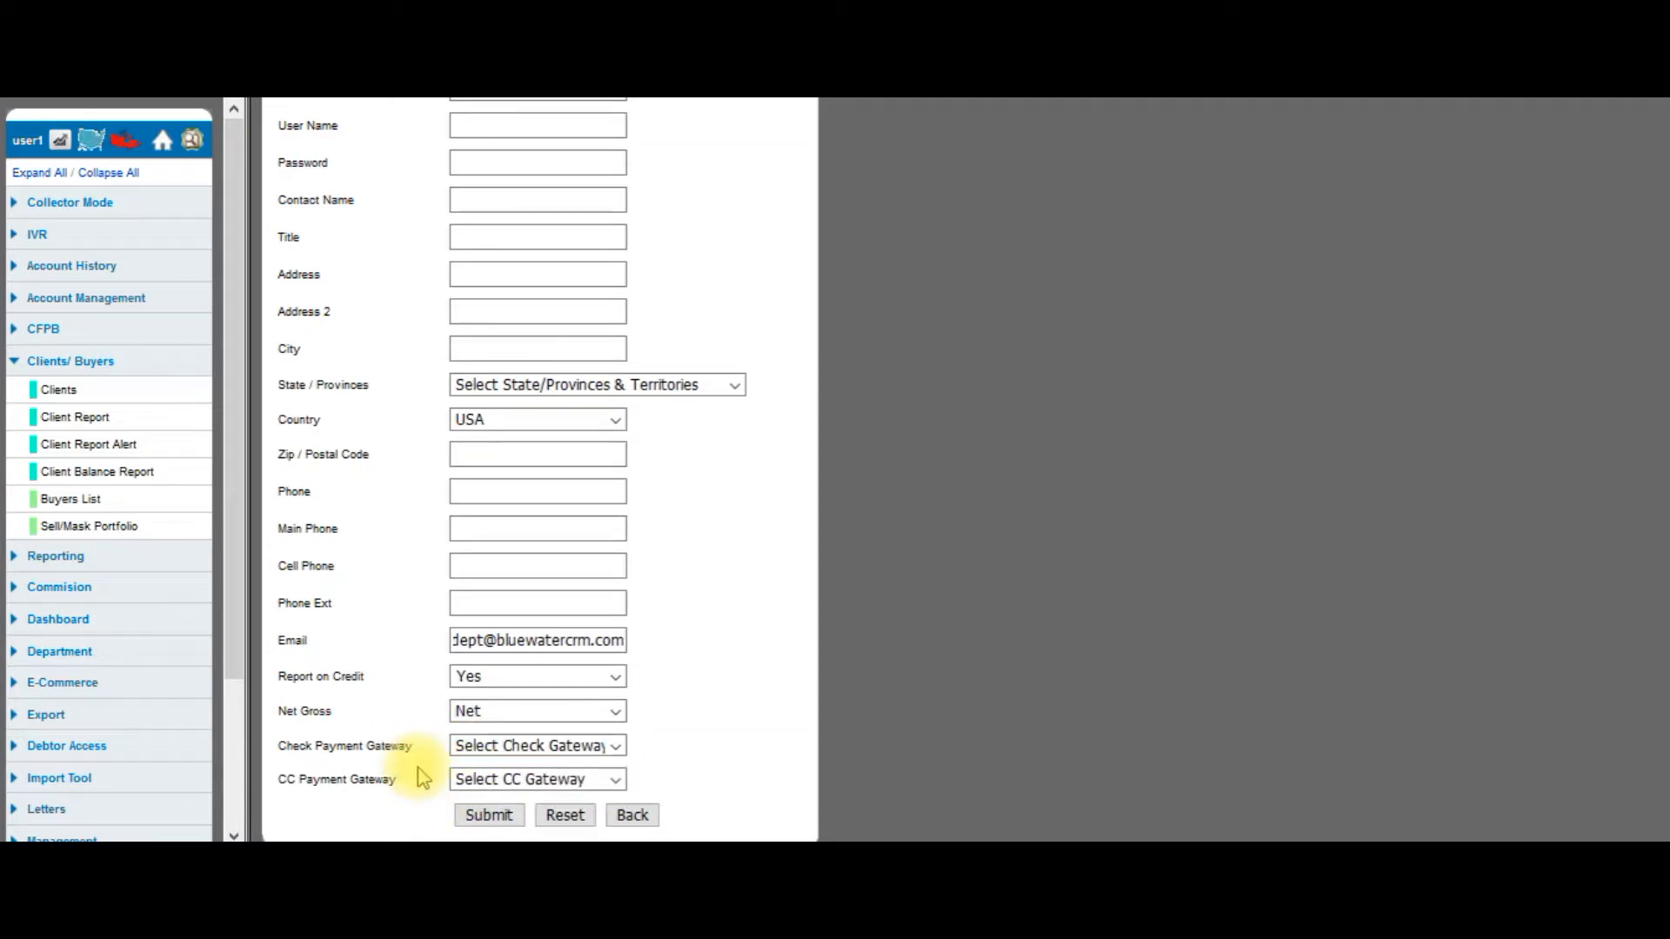
{"action": "left_click", "coordinate": [481, 783]}
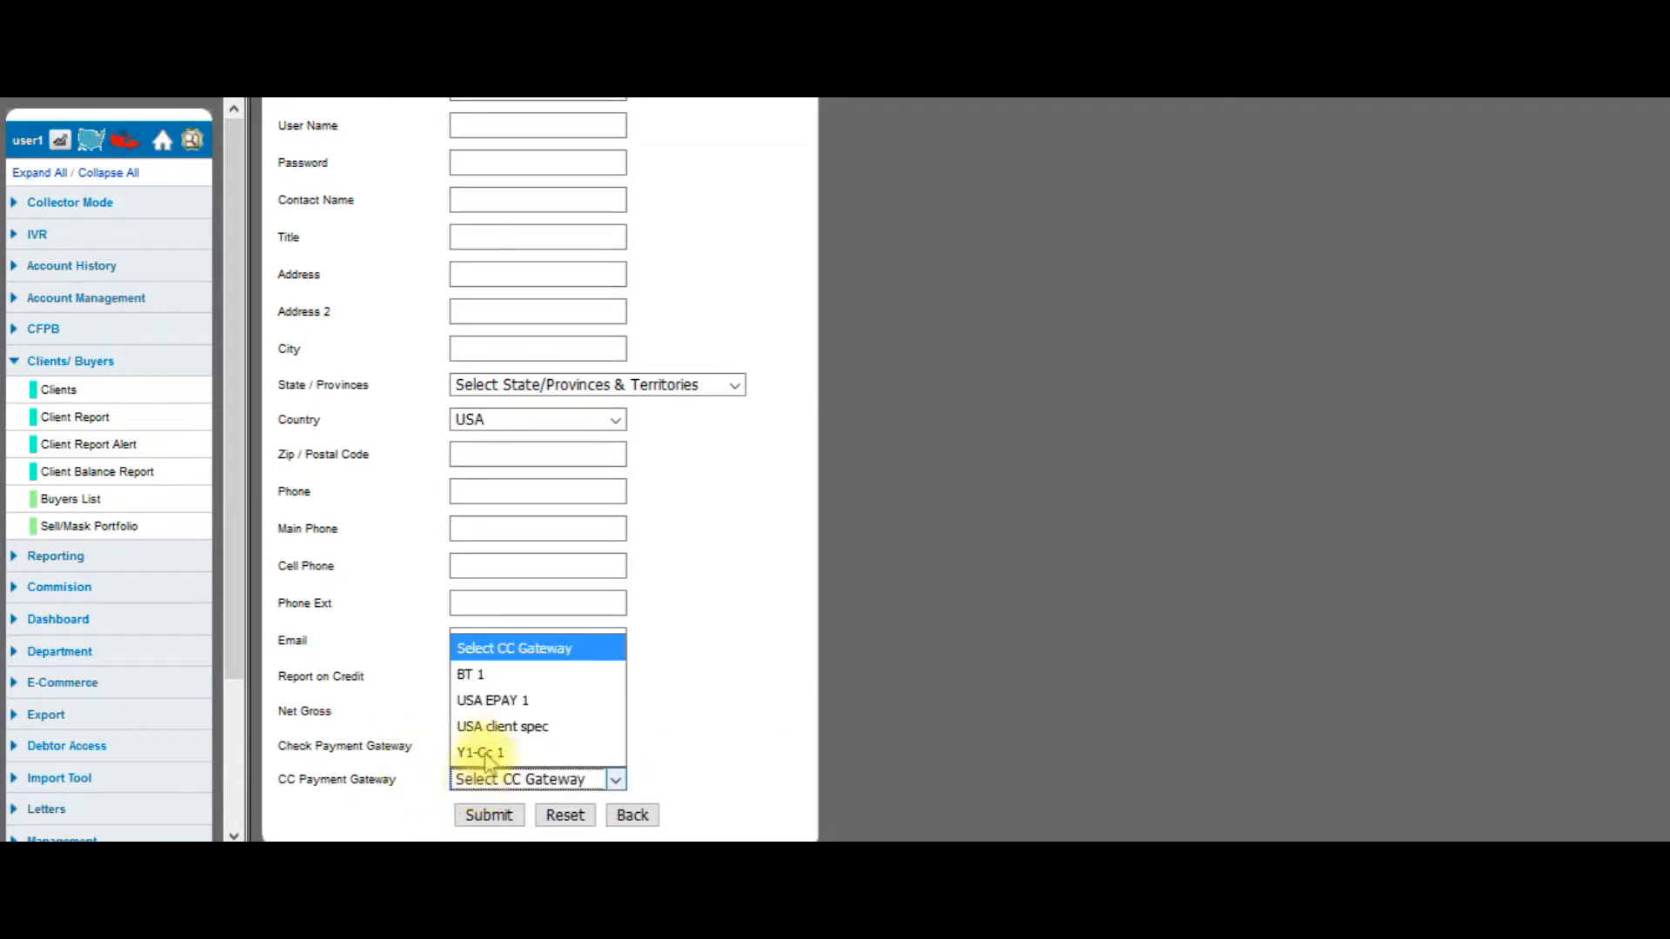
{"action": "left_click", "coordinate": [421, 735]}
{"action": "left_click", "coordinate": [469, 710]}
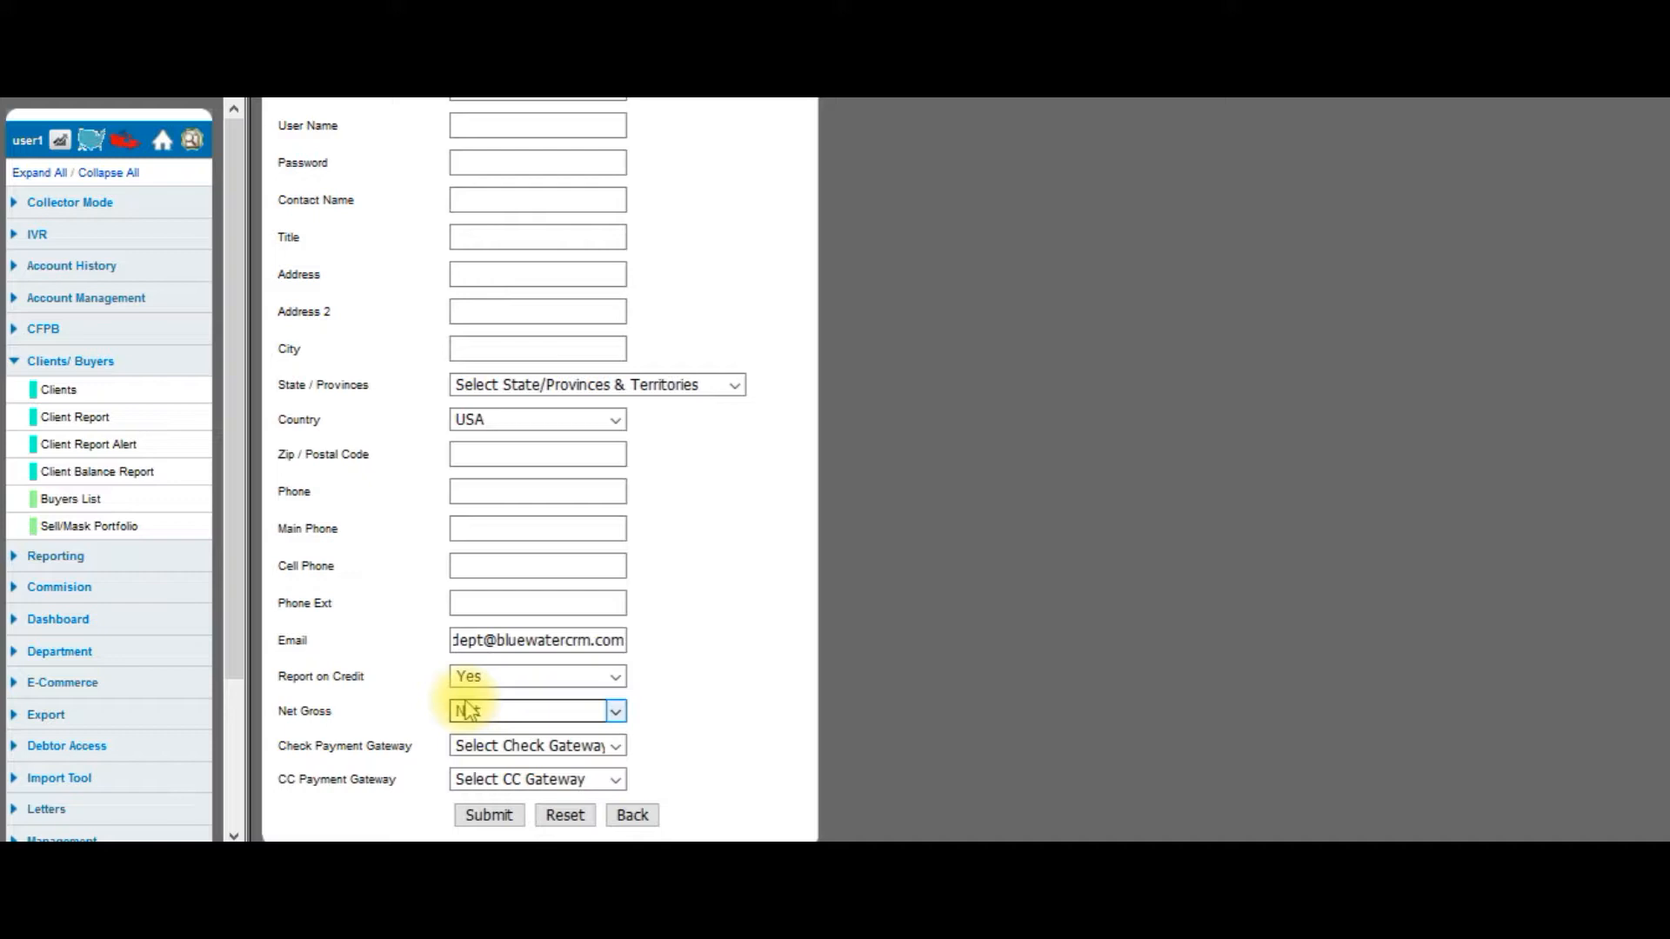
{"action": "left_click", "coordinate": [500, 817]}
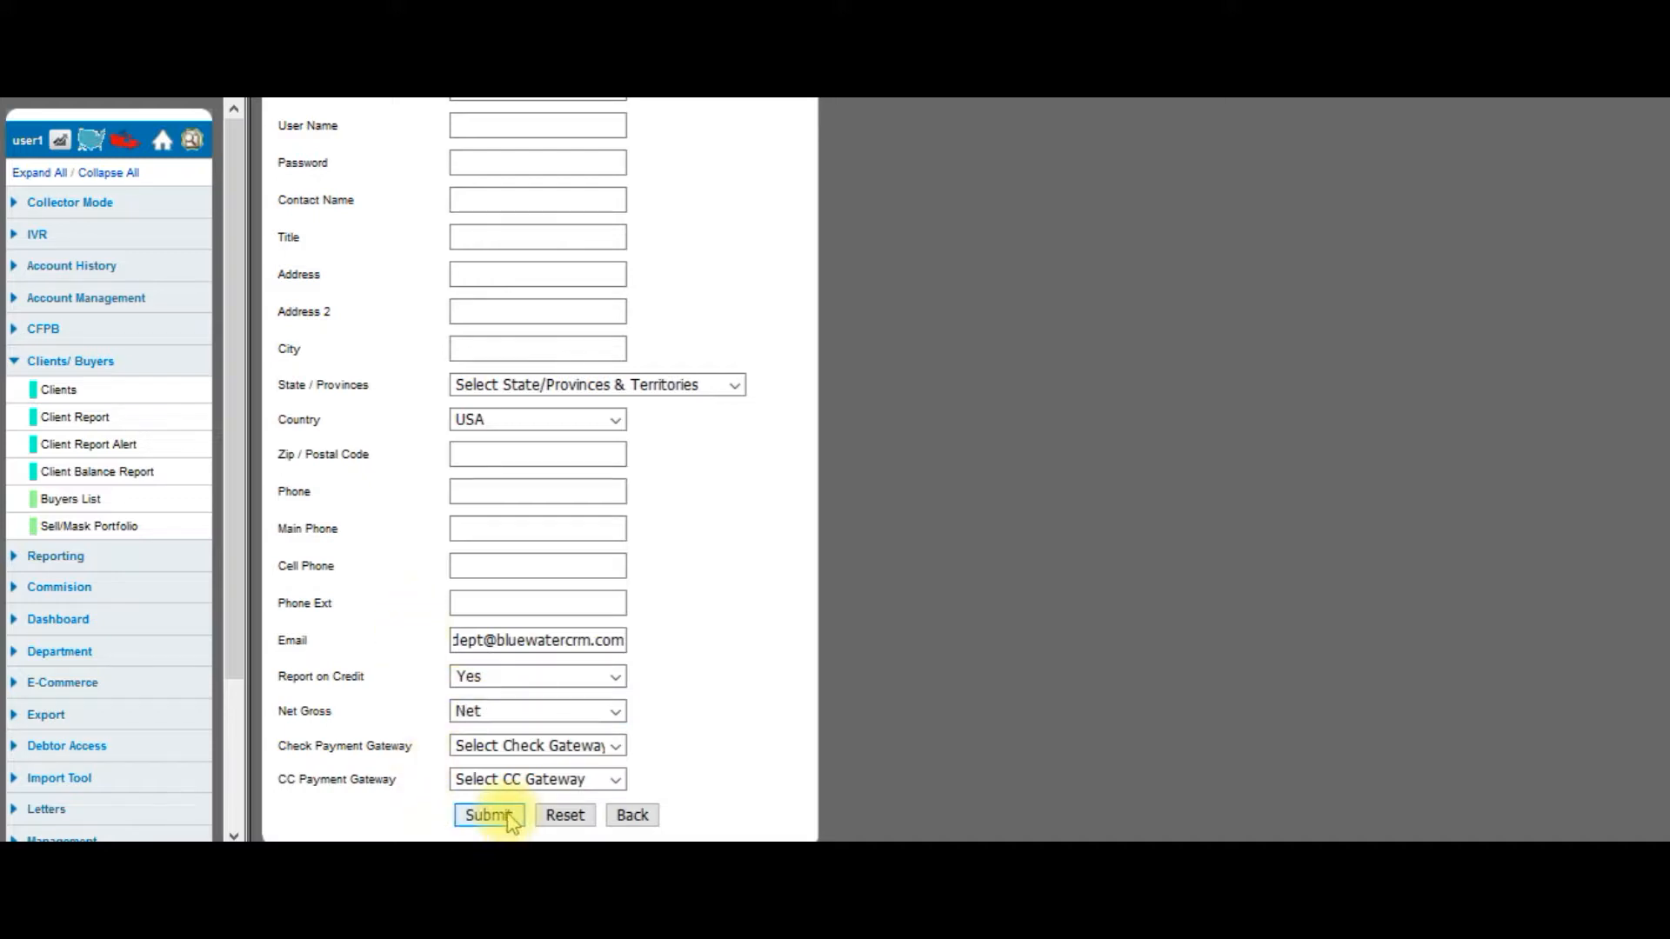
{"action": "left_click", "coordinate": [635, 817]}
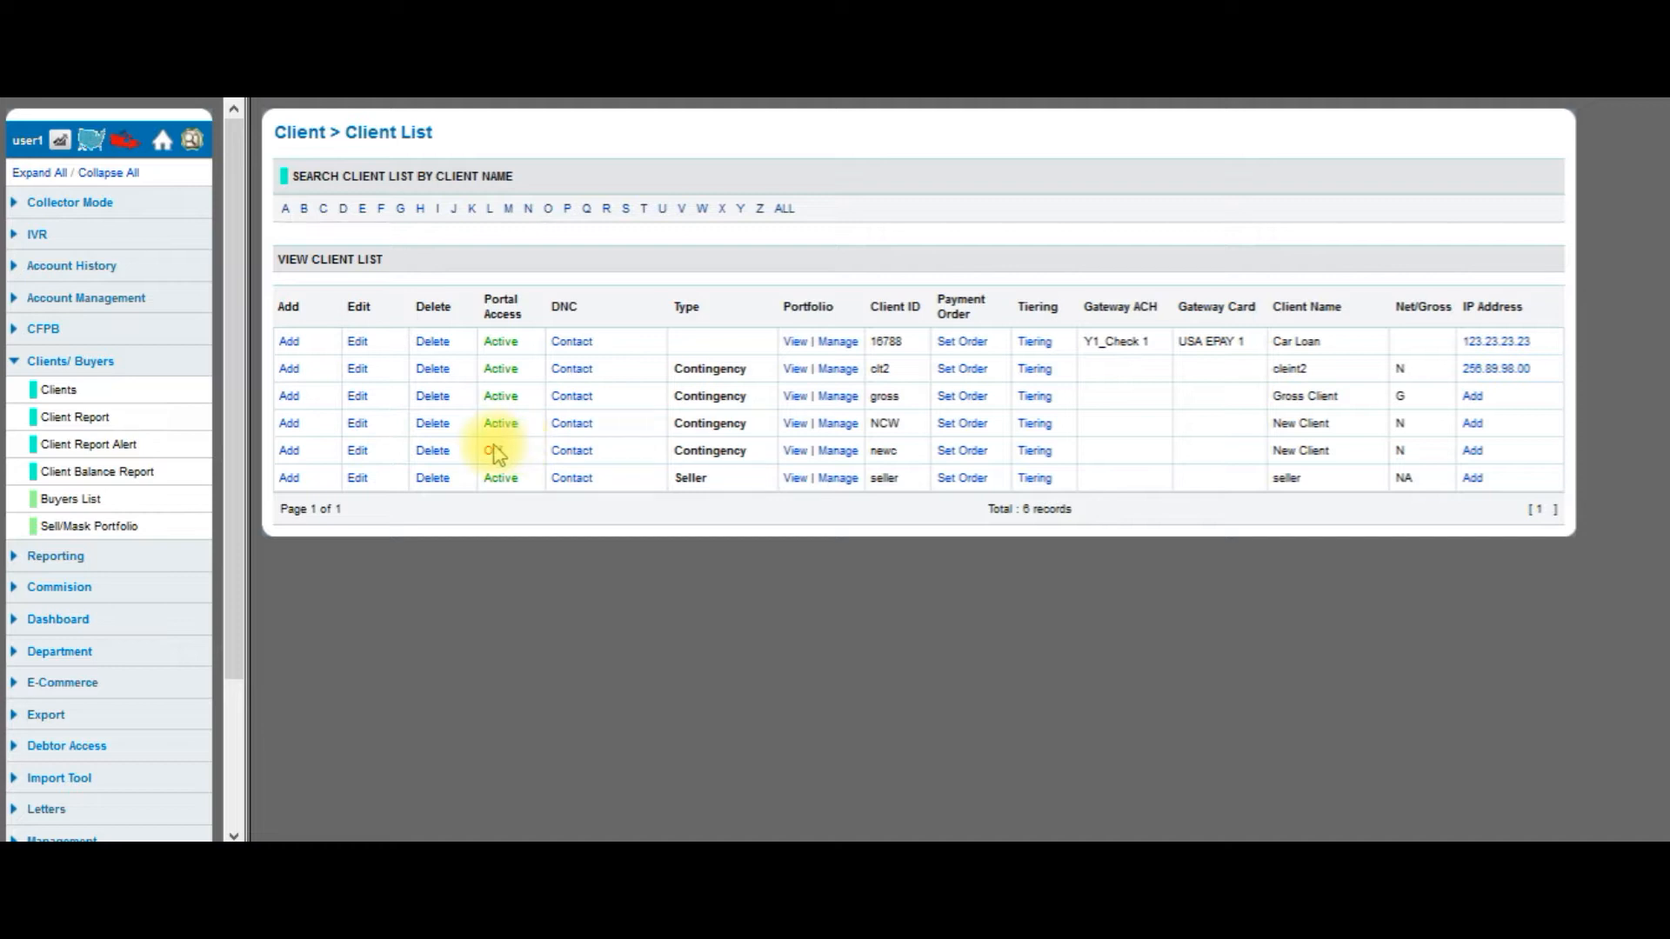
Switch client newc's portal access from Off back to Active and confirm.
{"action": "left_click", "coordinate": [494, 452]}
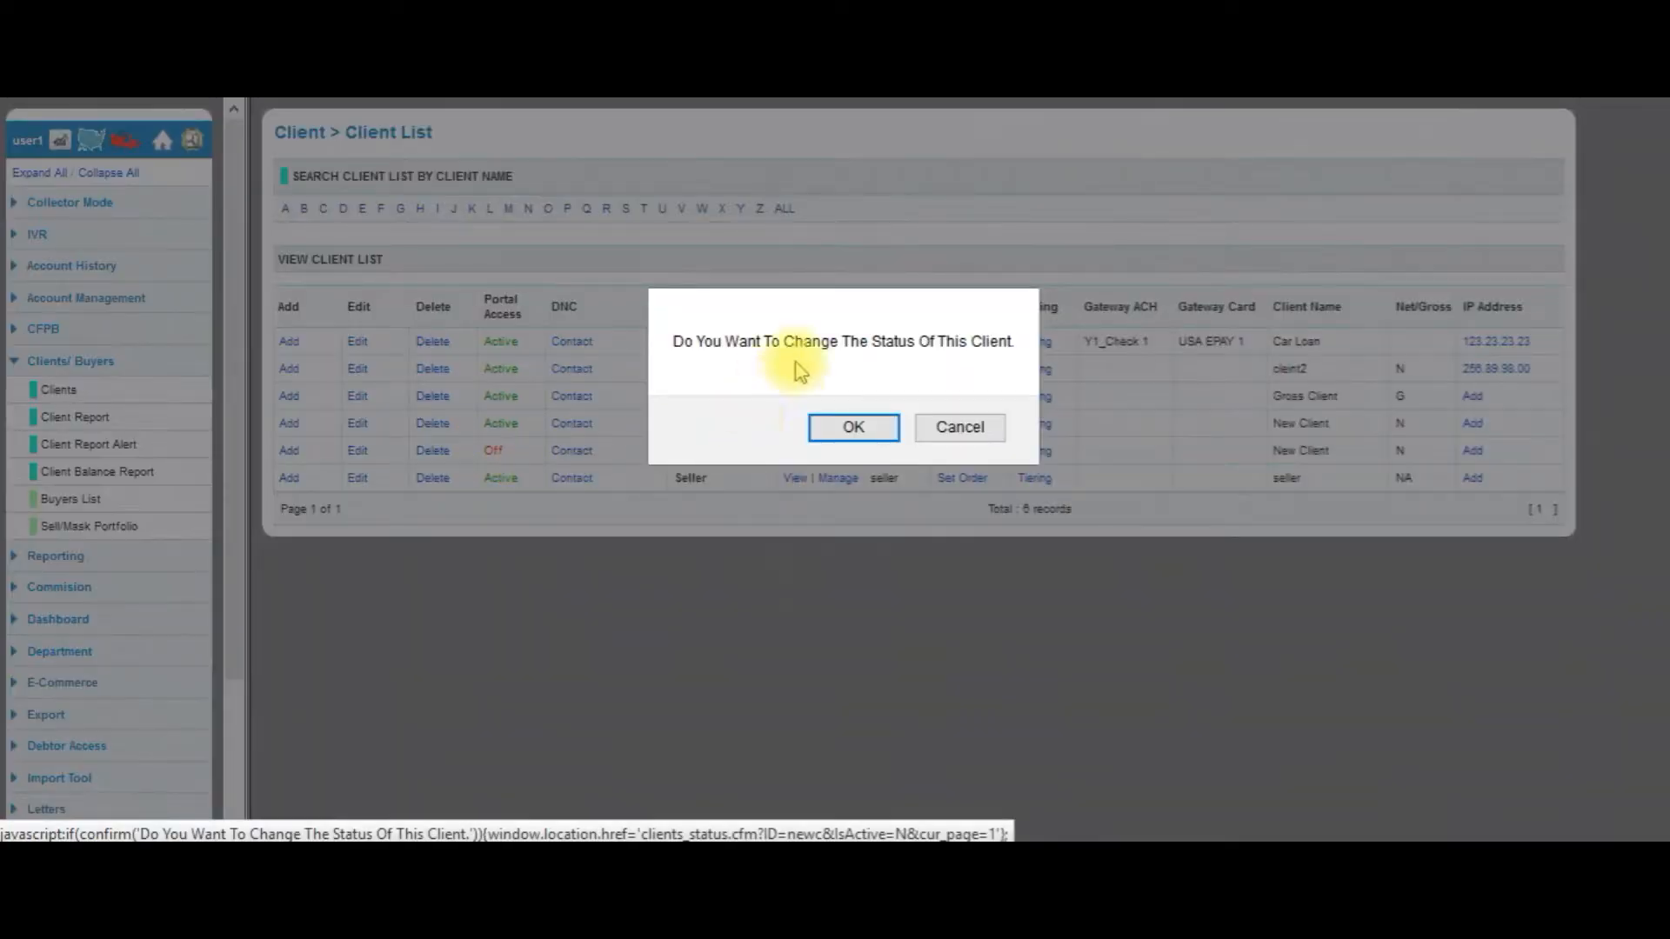
{"action": "left_click", "coordinate": [853, 428]}
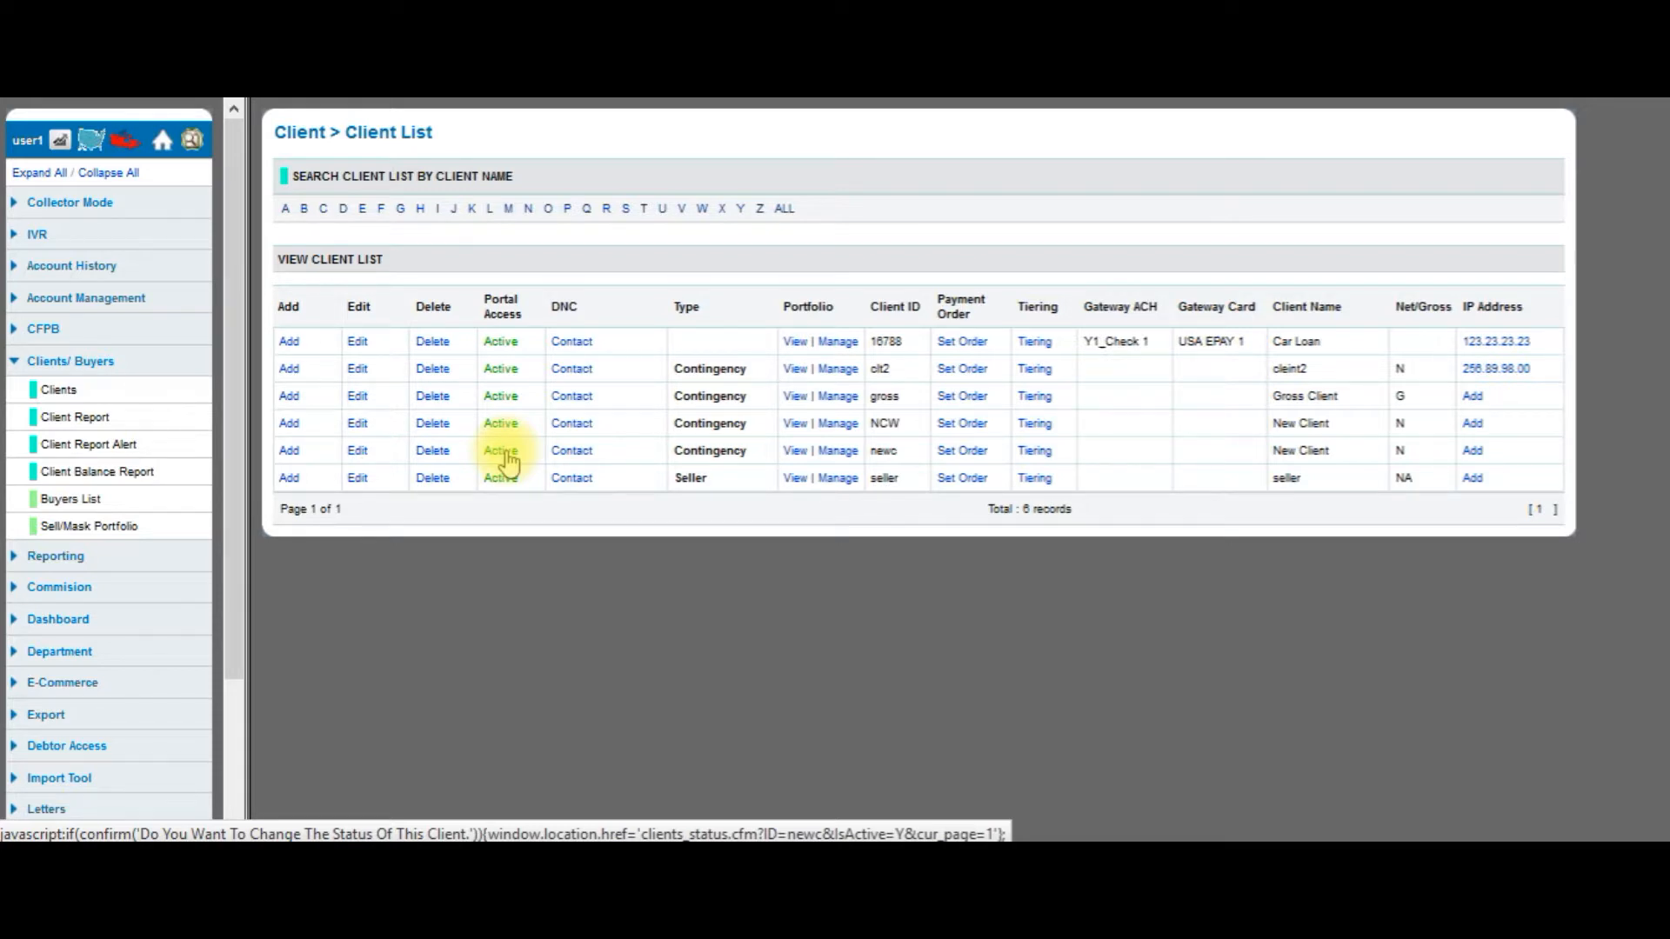
{"action": "left_click", "coordinate": [358, 368]}
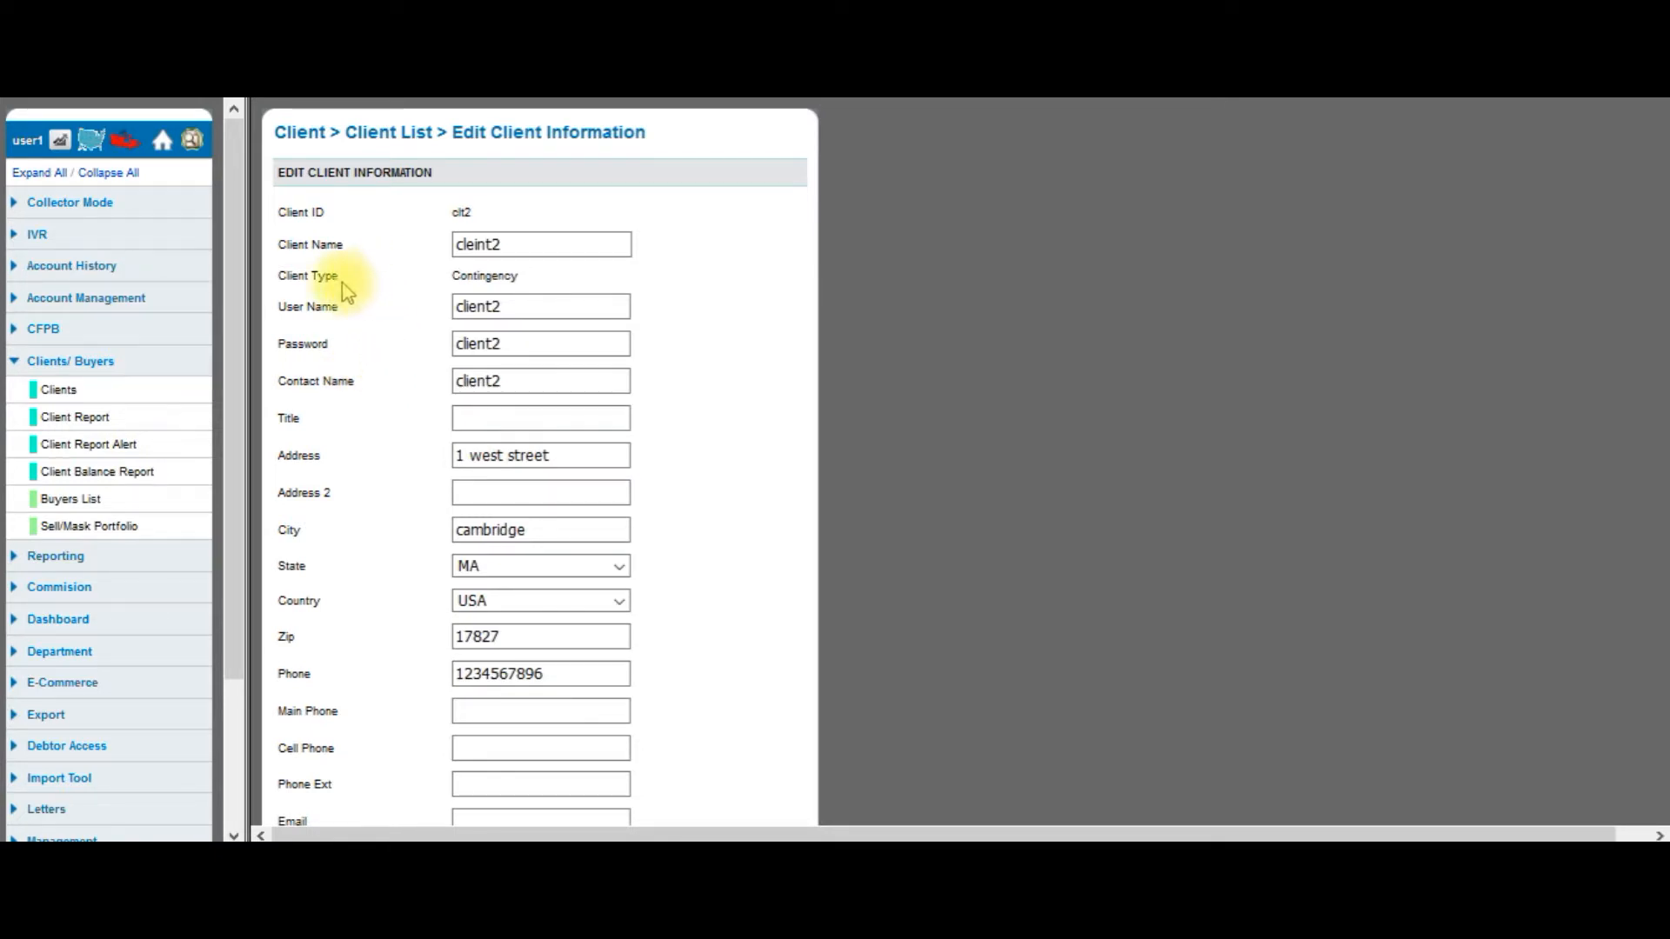
{"action": "left_click", "coordinate": [480, 279]}
{"action": "left_click", "coordinate": [482, 277]}
{"action": "scroll", "coordinate": [427, 300], "scroll_direction": "down", "scroll_amount": 5}
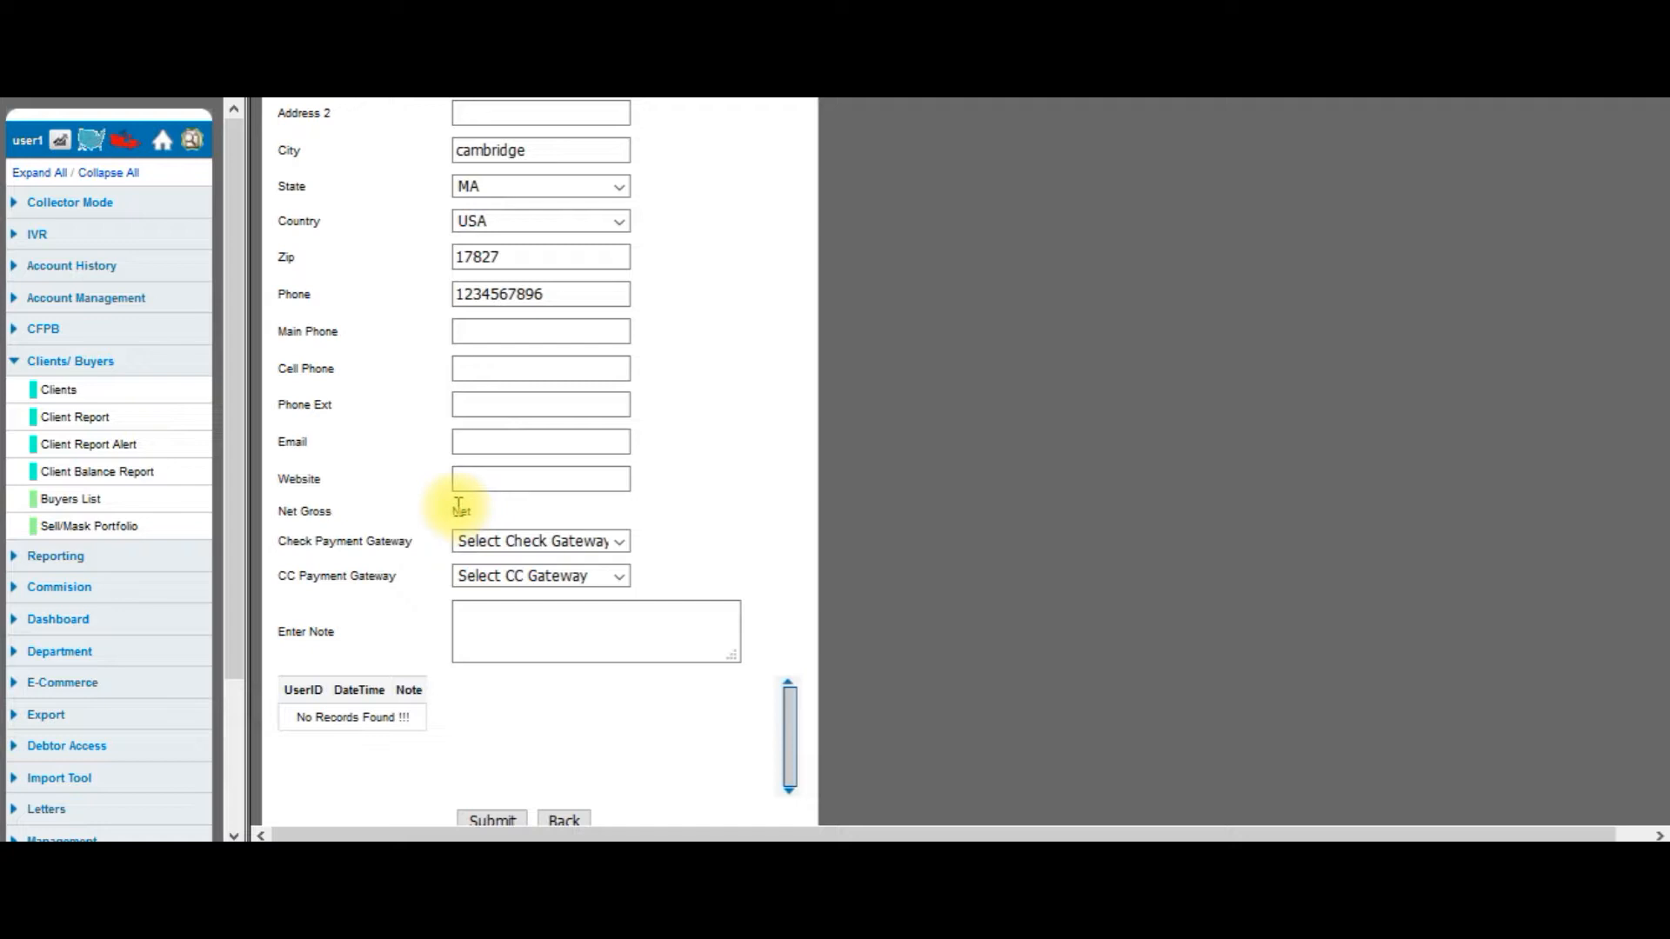
{"action": "scroll", "coordinate": [459, 505], "scroll_direction": "up", "scroll_amount": 5}
{"action": "right_click", "coordinate": [414, 445]}
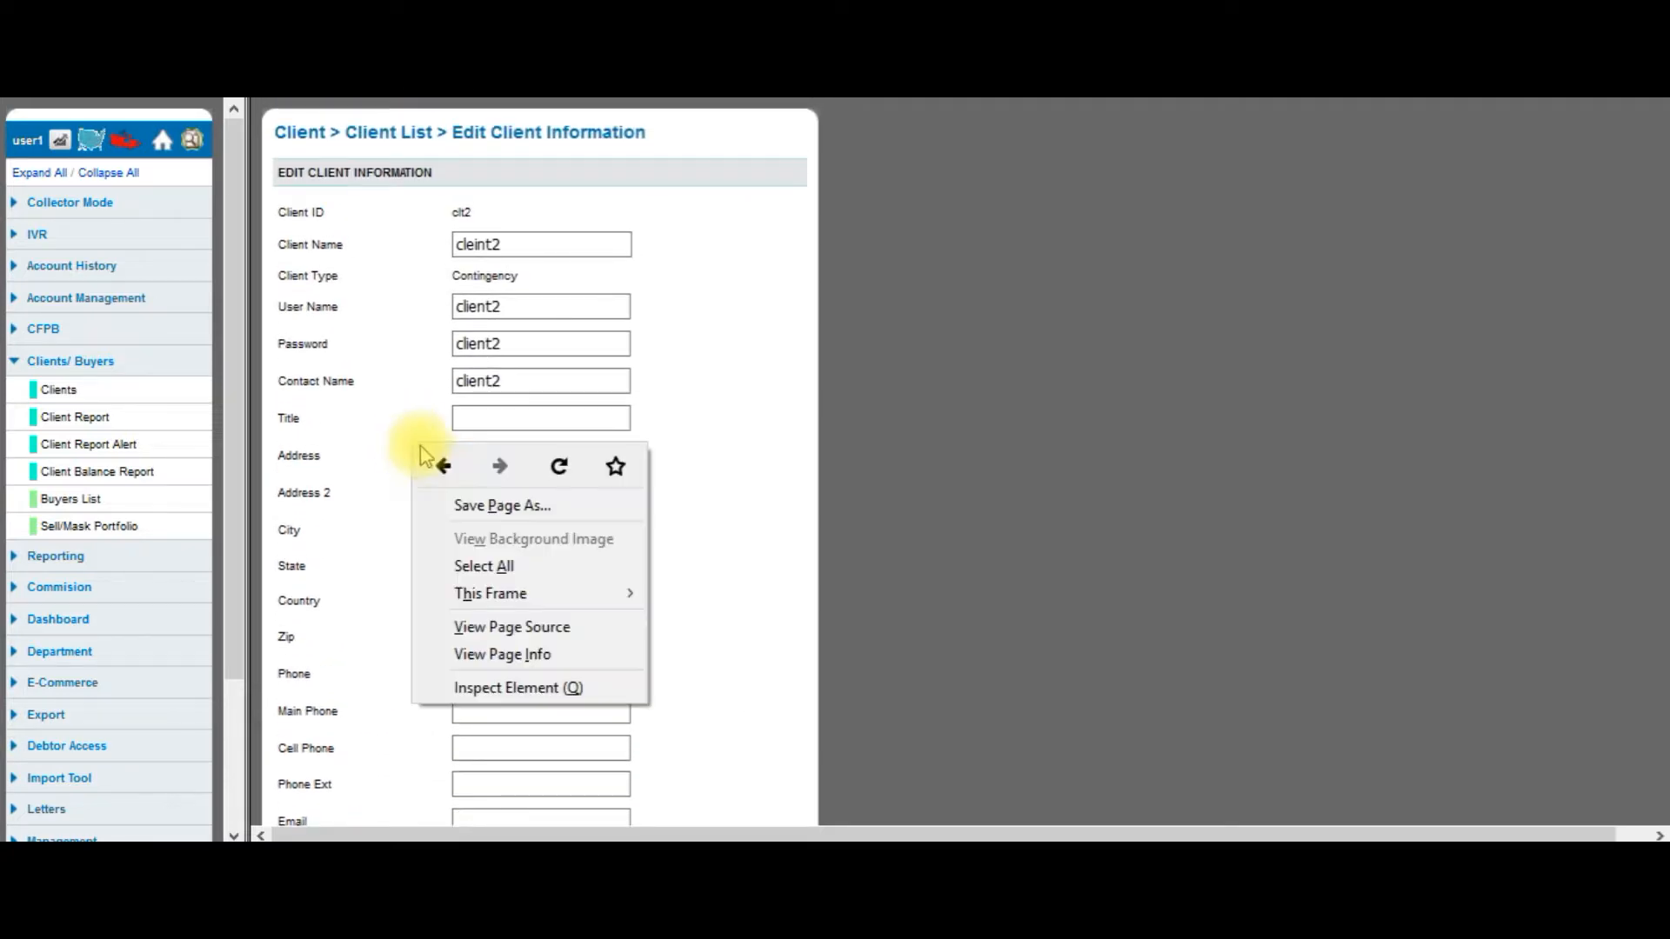
{"action": "left_click", "coordinate": [437, 466]}
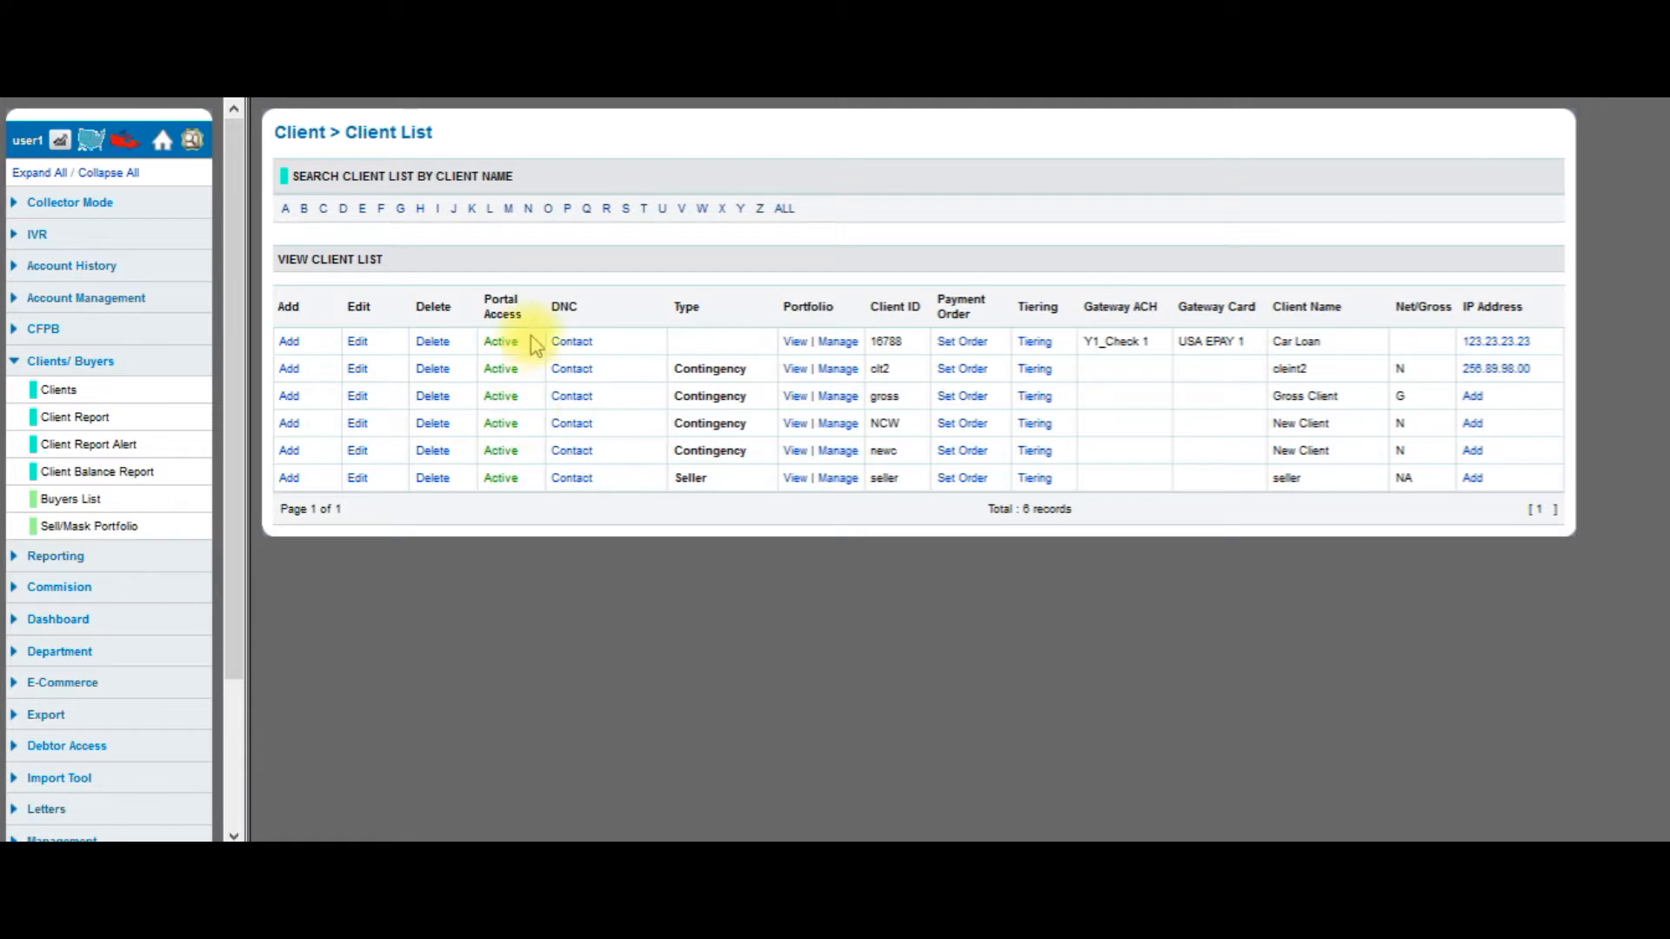
Change client 16788 (Car Loan) from Contact to Do Not Contact and confirm.
{"action": "left_click", "coordinate": [581, 341]}
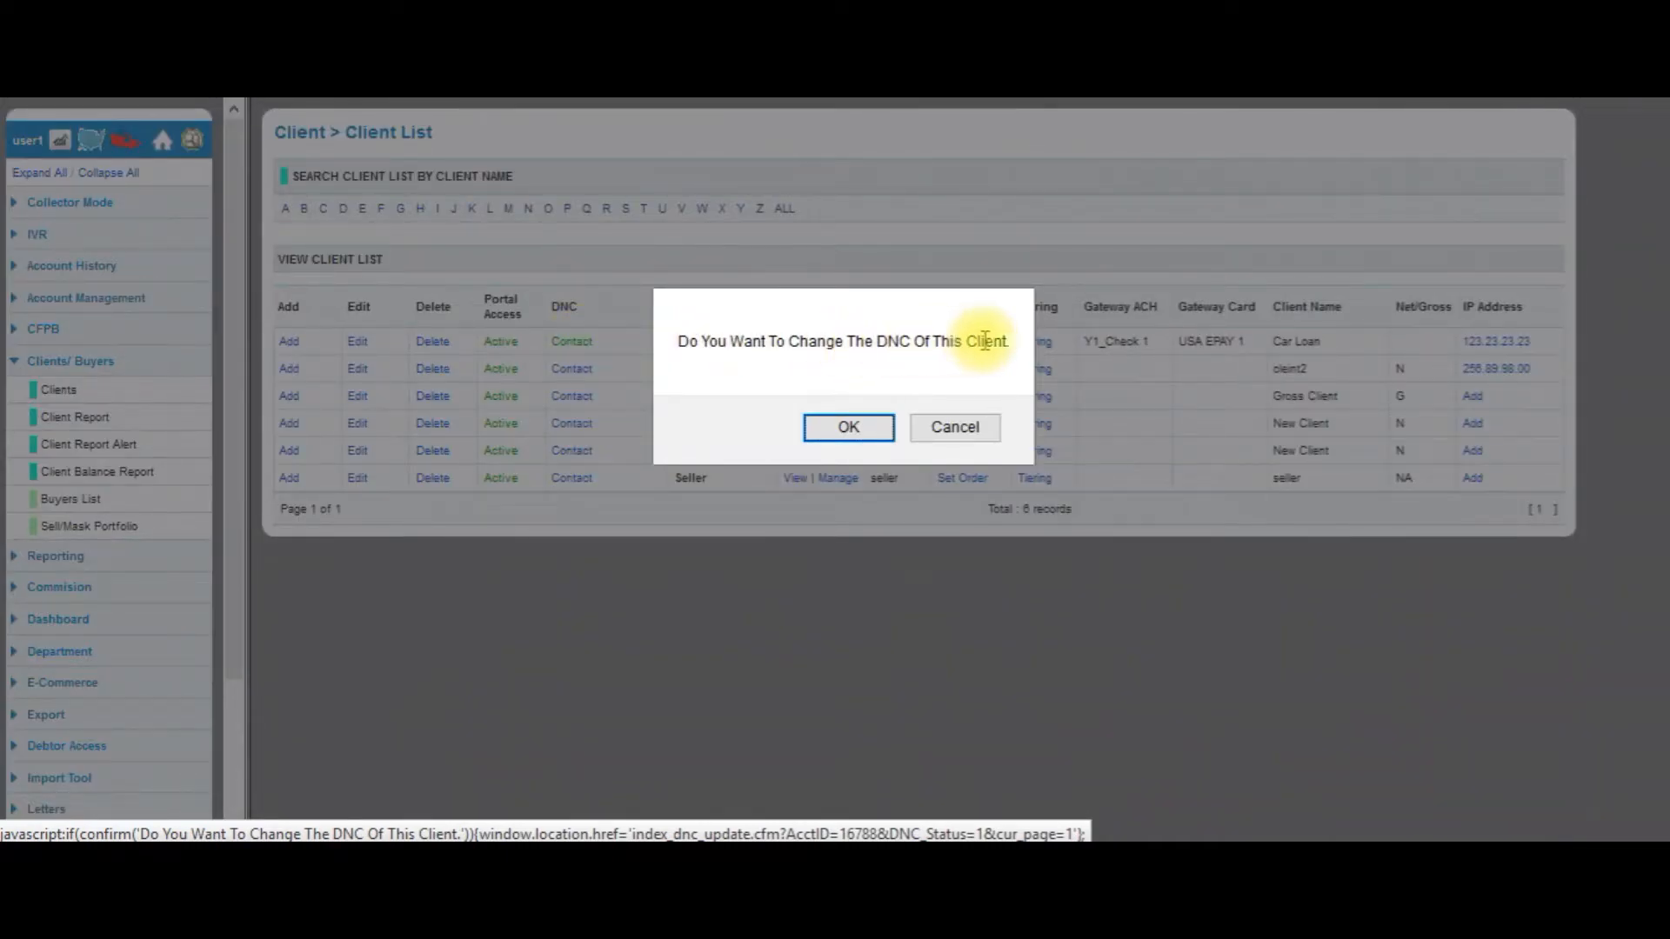
{"action": "left_click", "coordinate": [850, 428]}
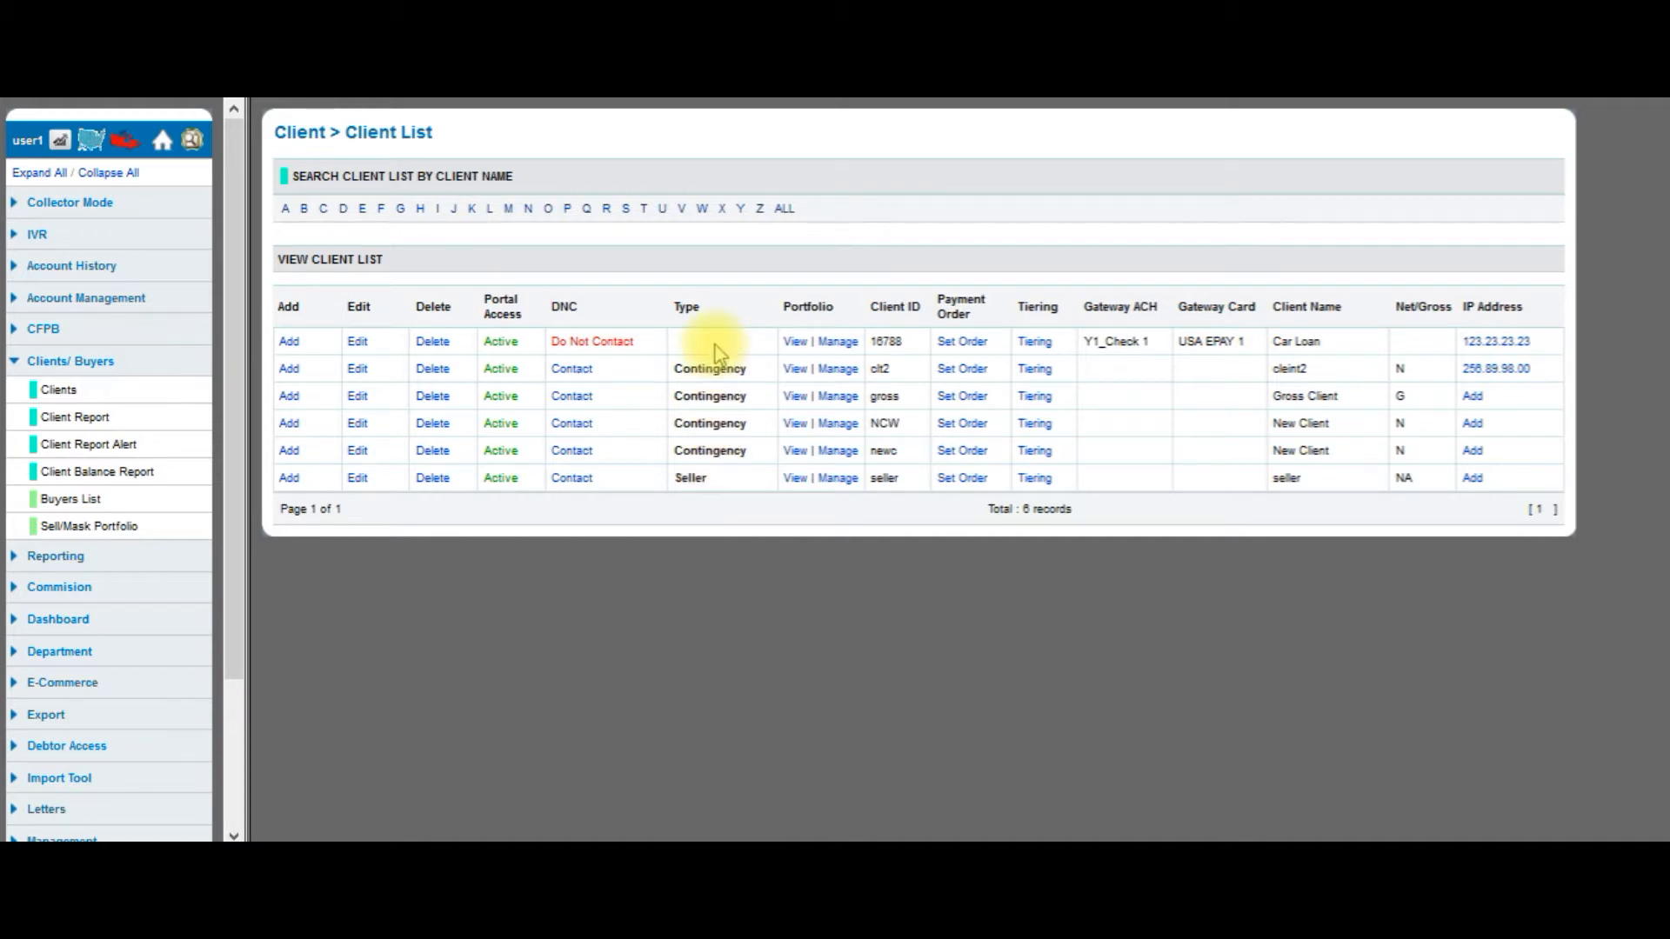
{"action": "left_click", "coordinate": [797, 341]}
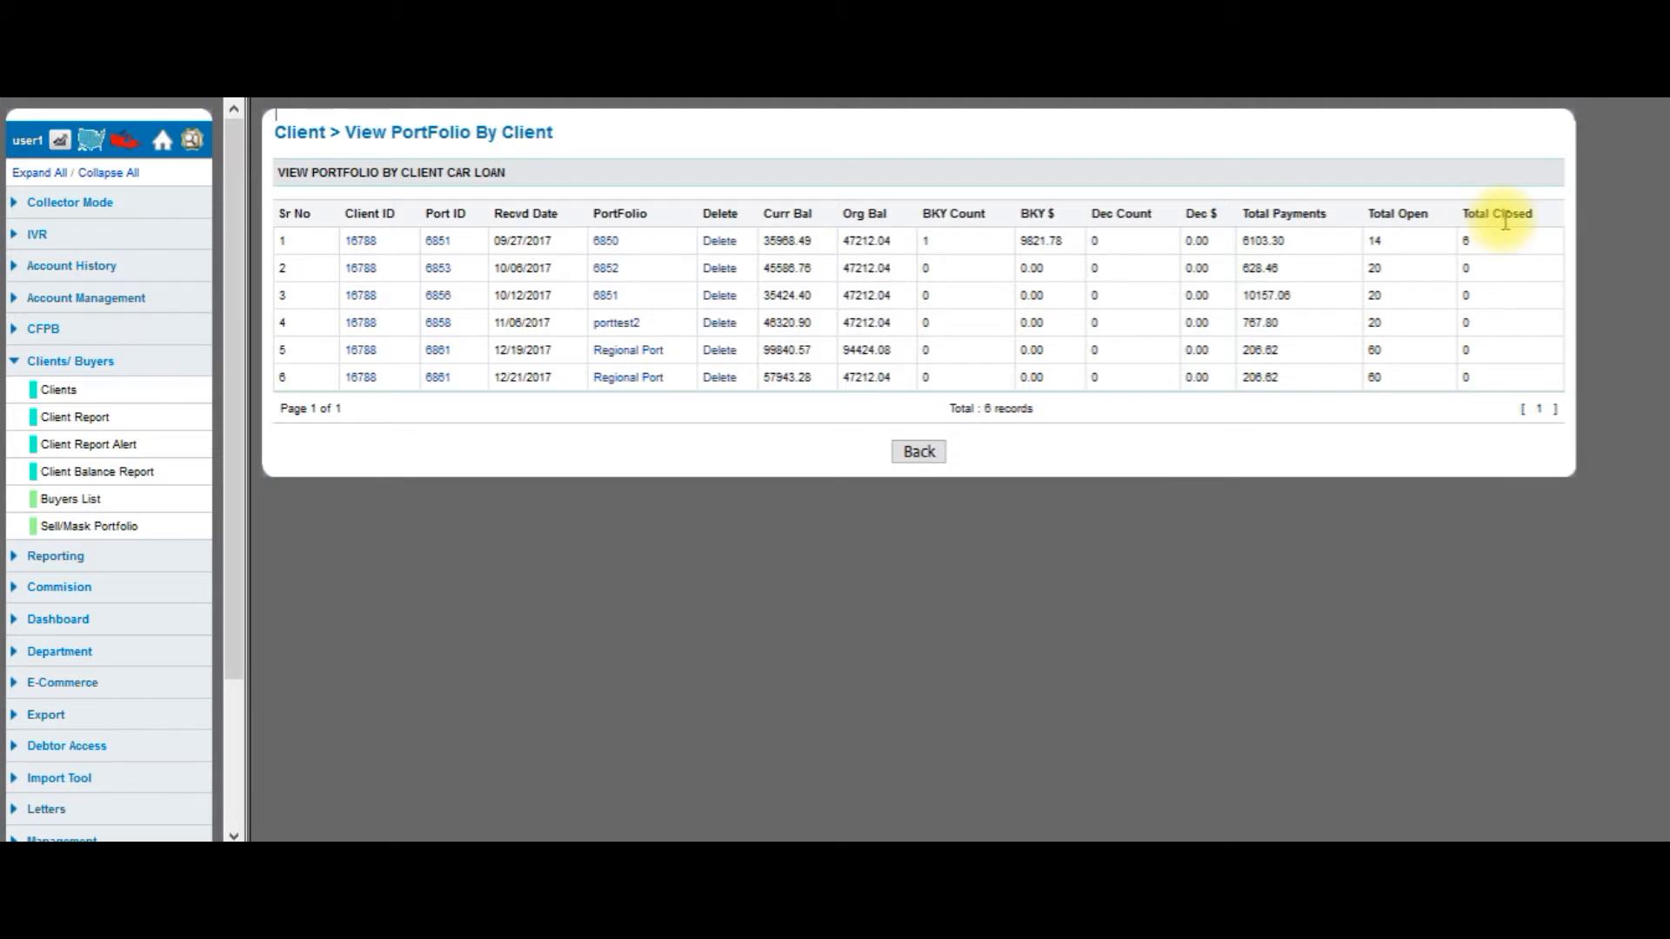
{"action": "left_click", "coordinate": [925, 461]}
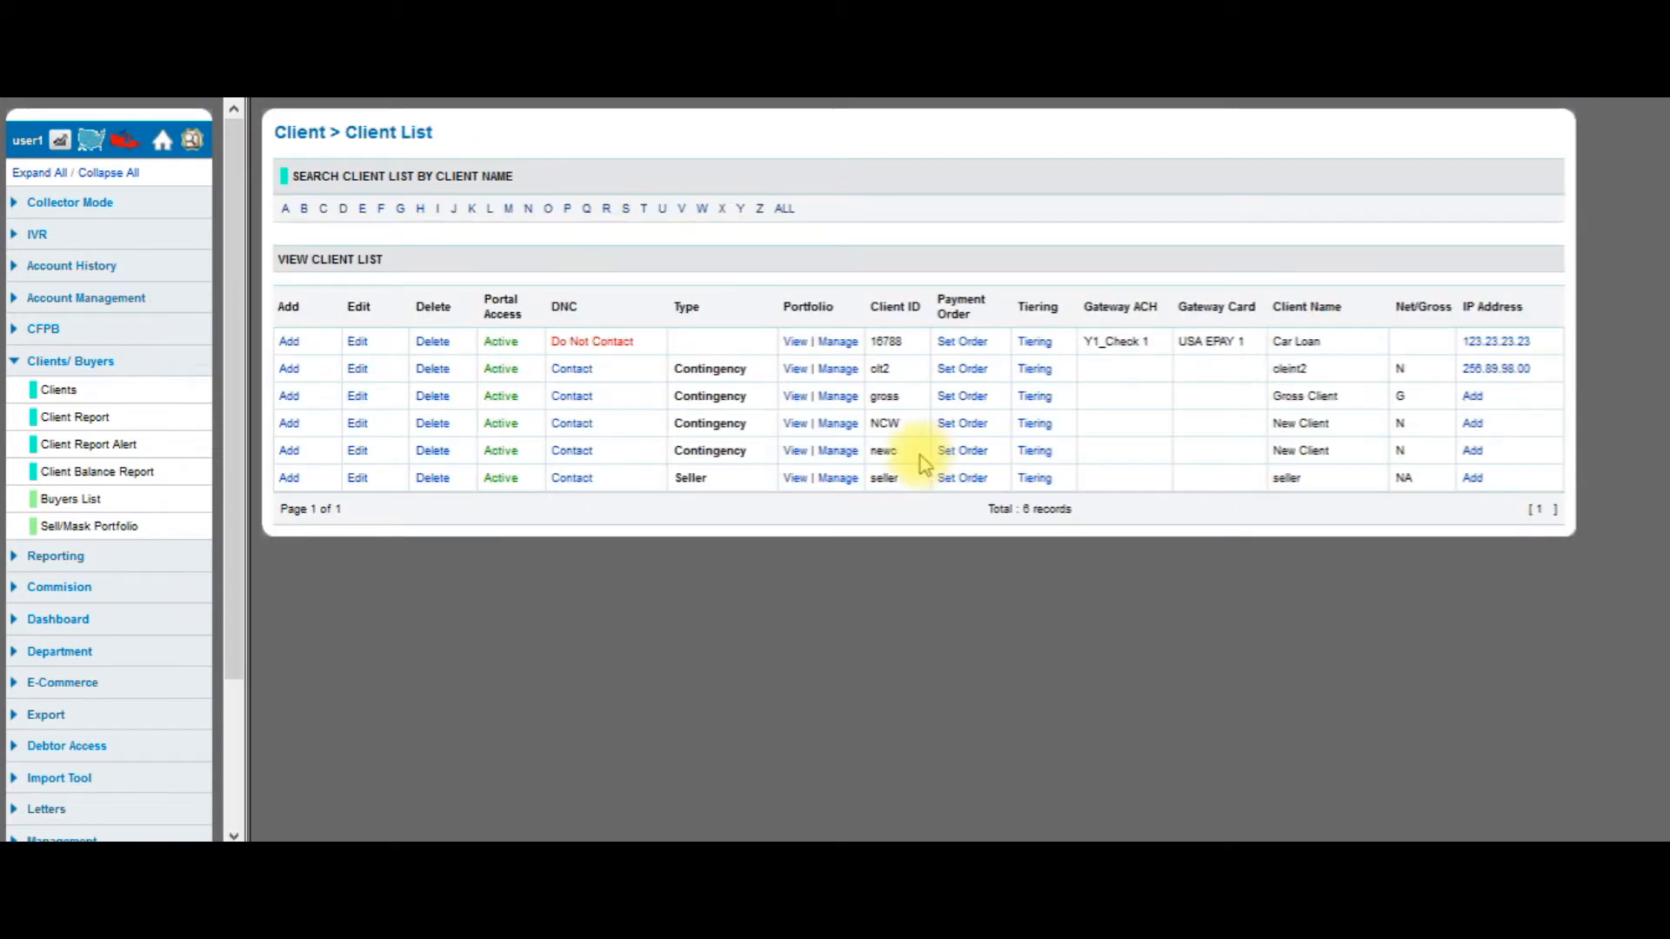
Open Car Loan's portfolio page listing its five Do Not Contact portfolios.
{"action": "left_click", "coordinate": [839, 344]}
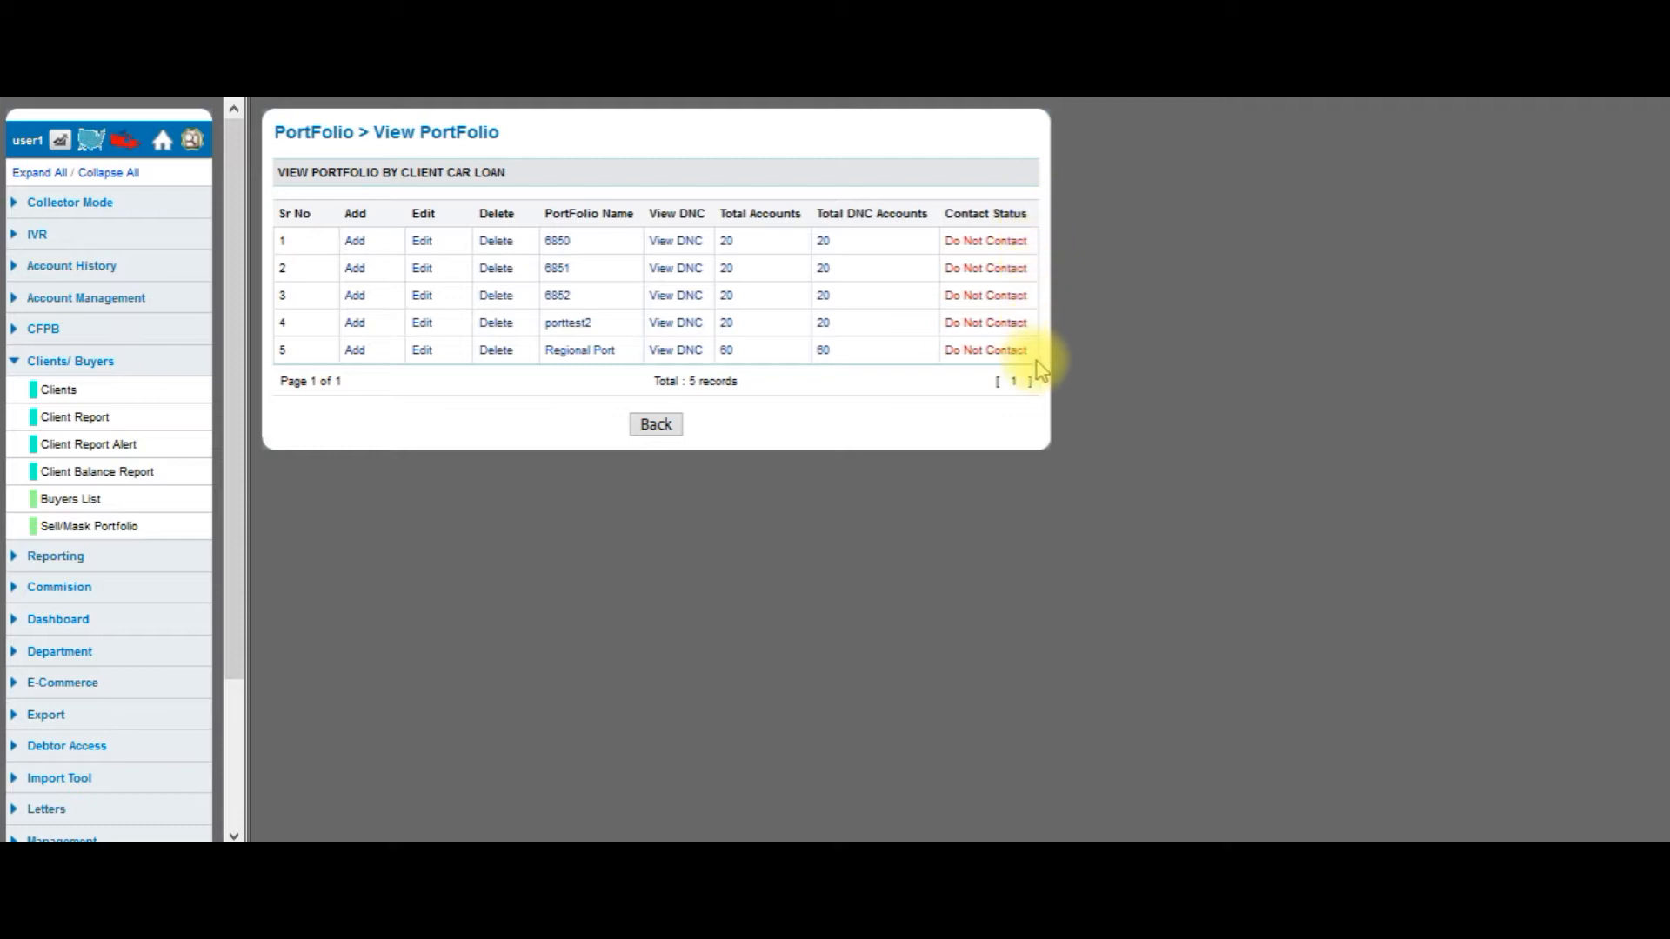
View portfolio 6850's DNC list by state and its six ca accounts, then return to the client list.
{"action": "left_click", "coordinate": [672, 244]}
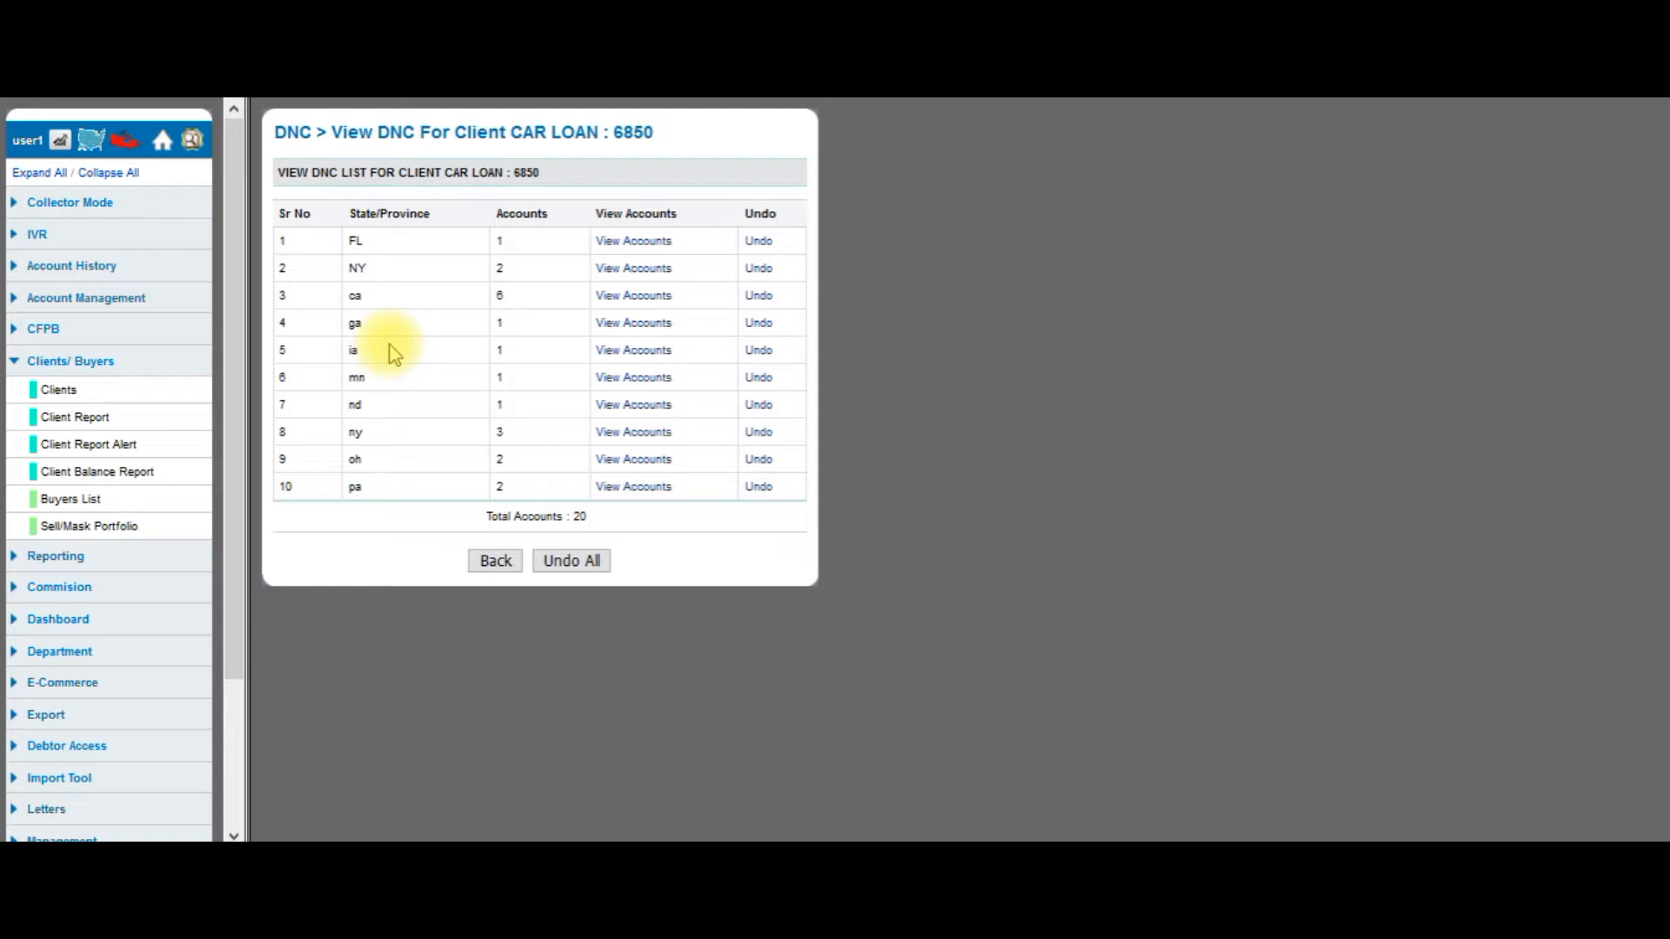
{"action": "left_click", "coordinate": [634, 297]}
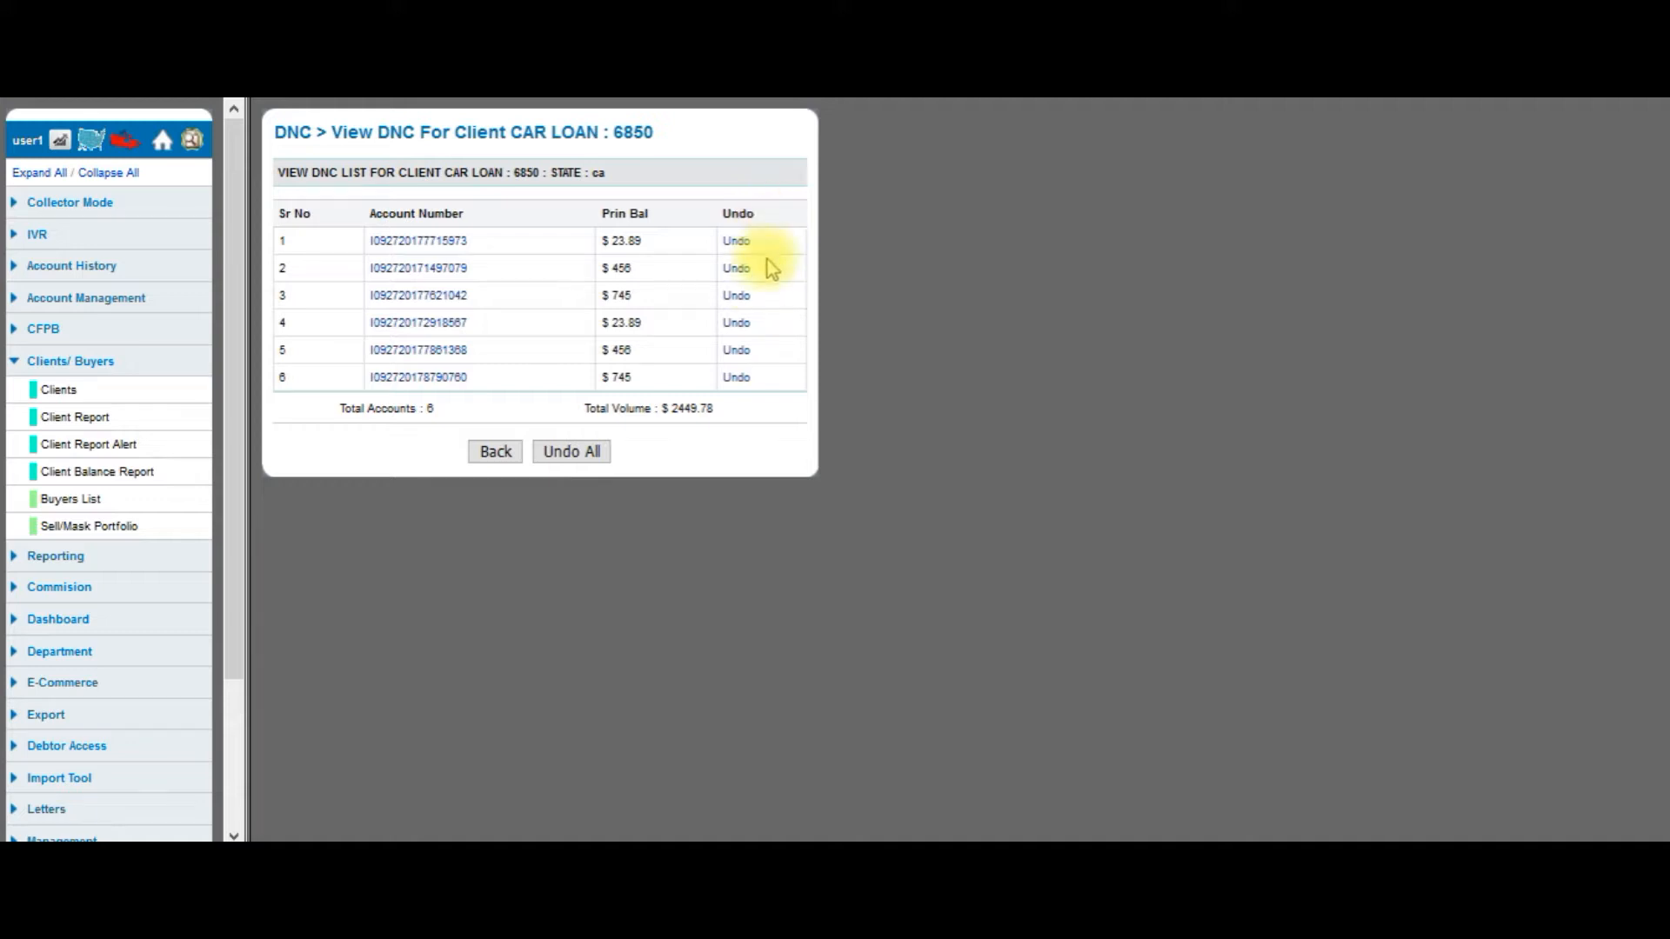
{"action": "left_click", "coordinate": [496, 454]}
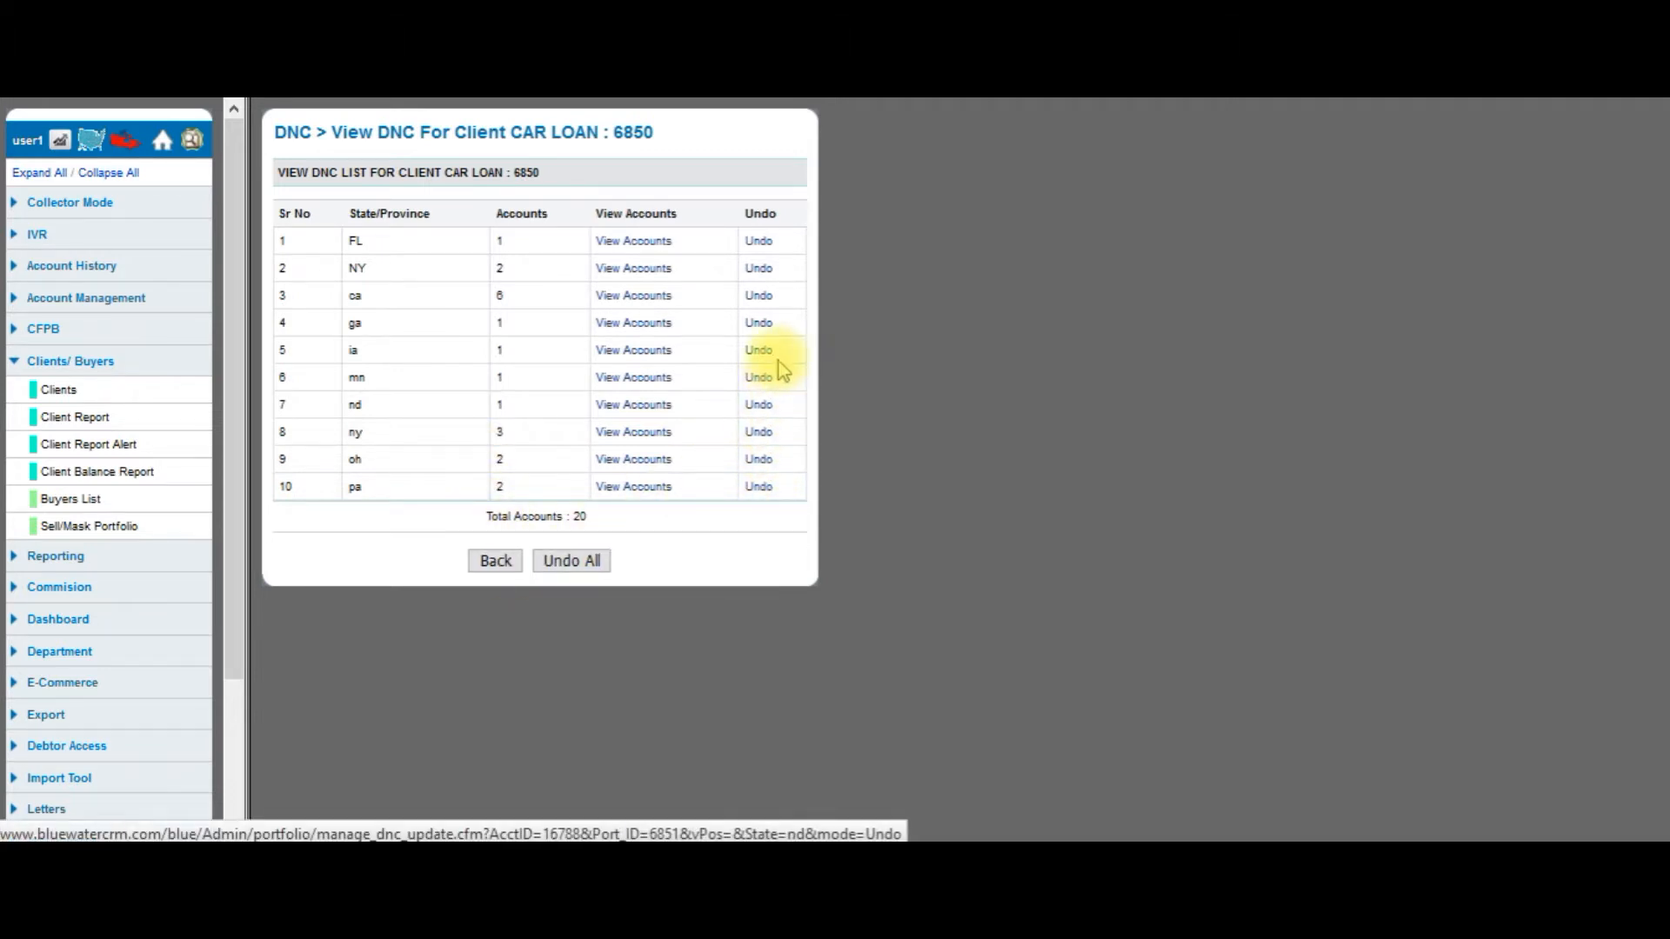
{"action": "left_click", "coordinate": [500, 564]}
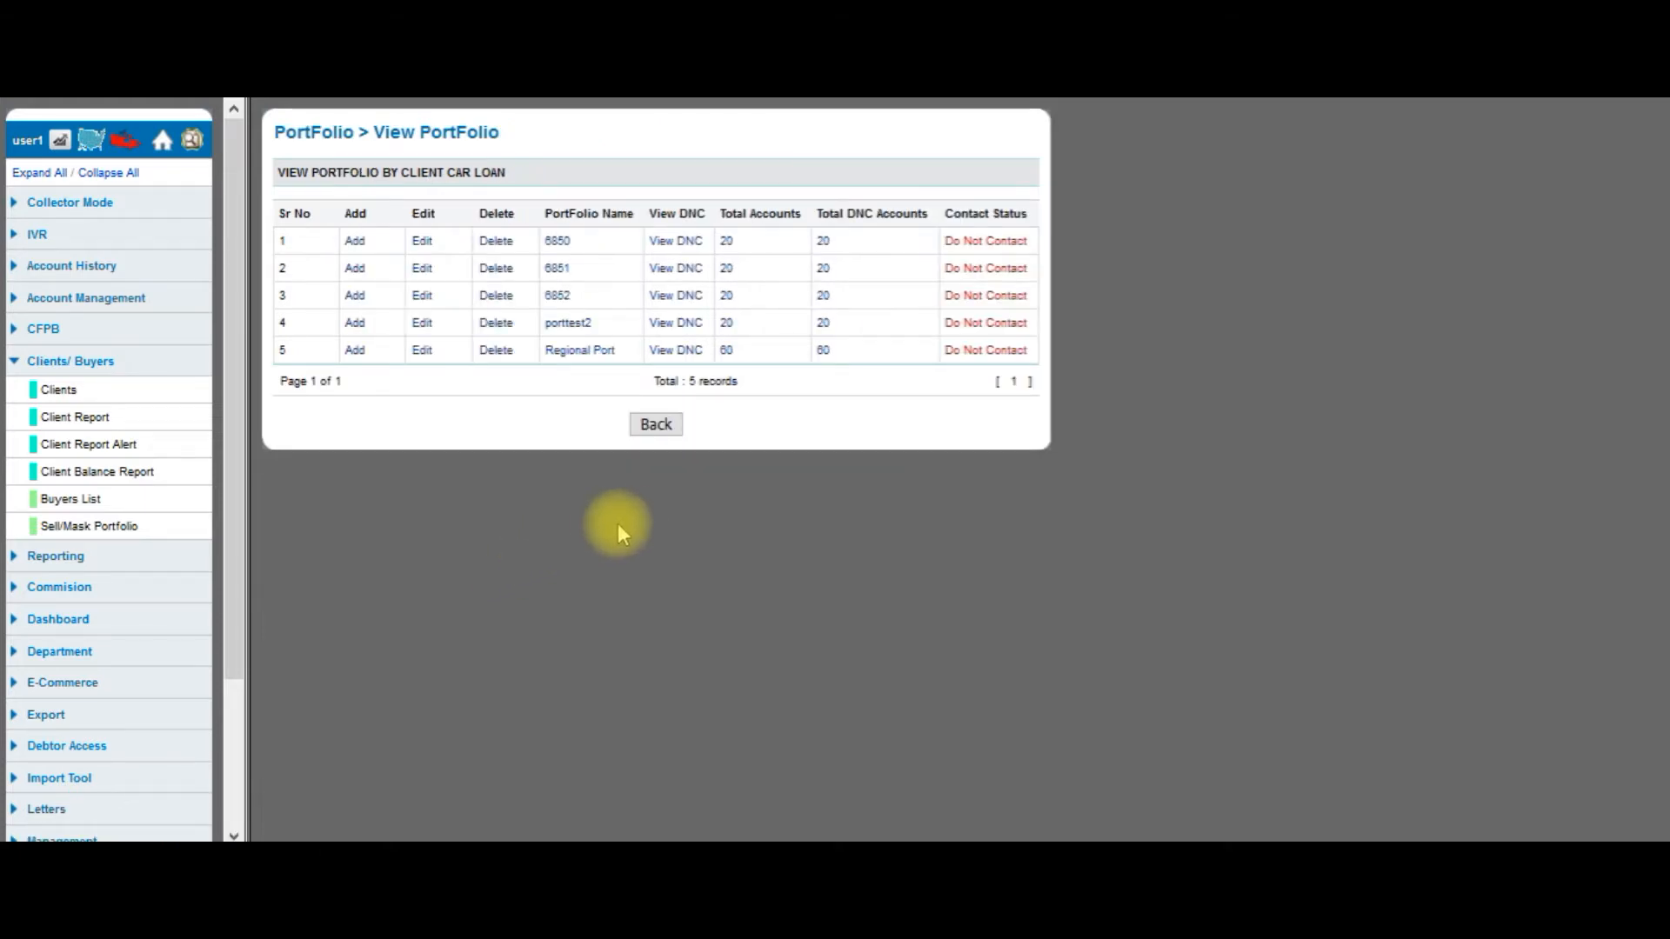
{"action": "left_click", "coordinate": [657, 426]}
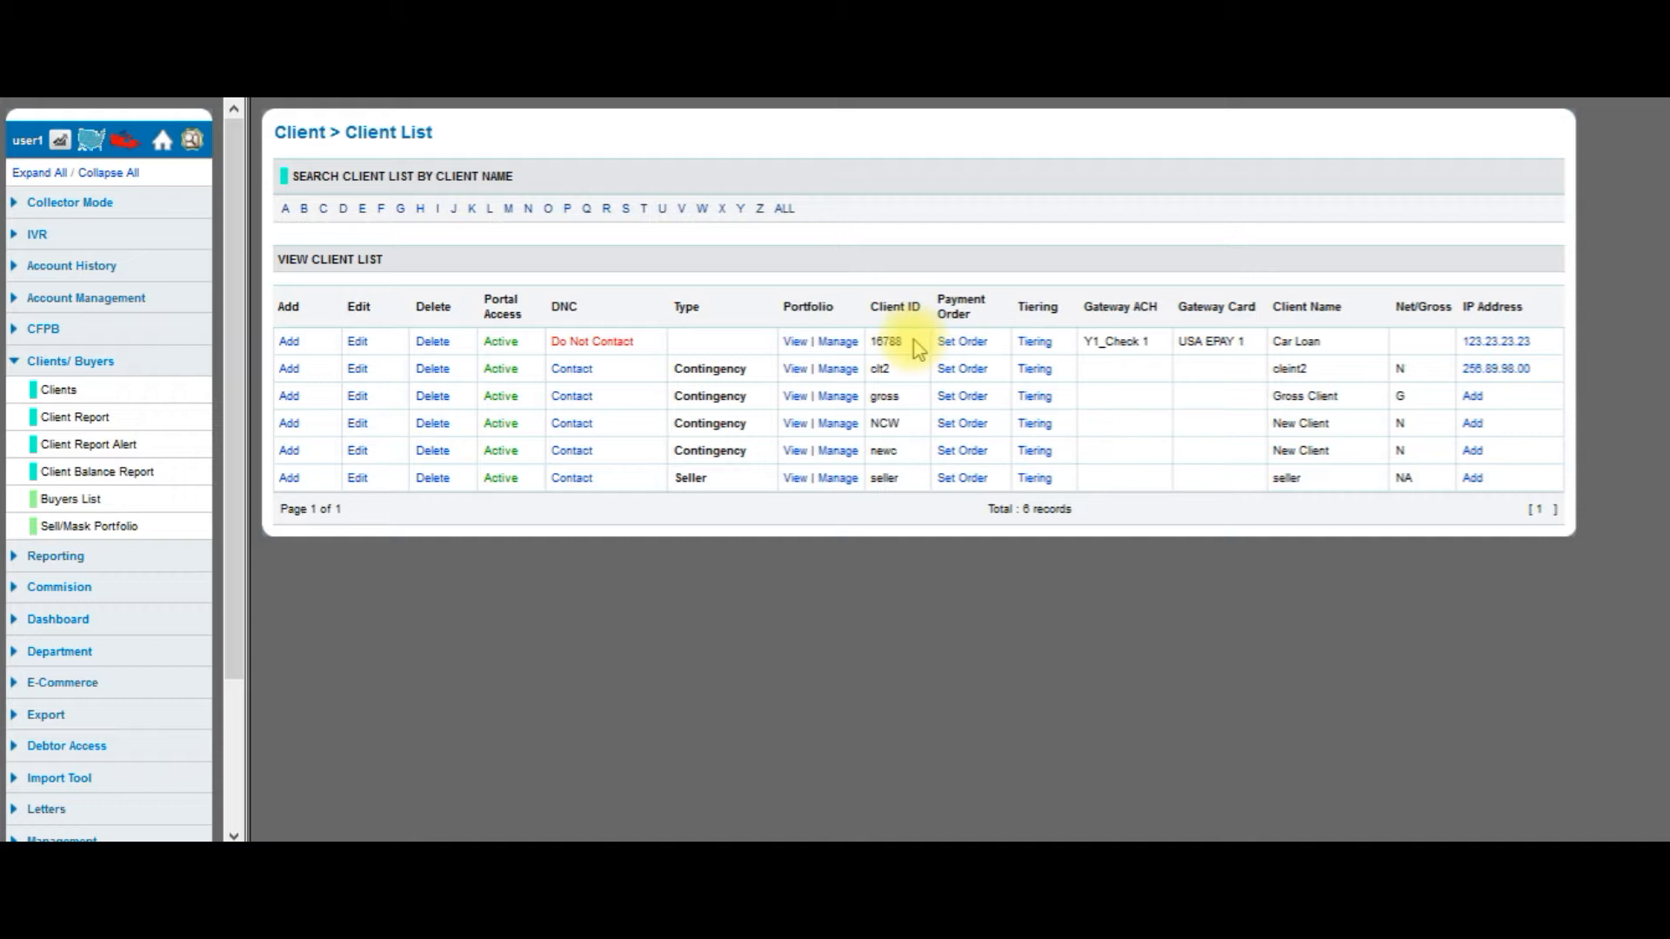
In client 16788's payment hierarchy, move NSF Fees above Interest Owed and Principal Owed.
{"action": "left_click", "coordinate": [974, 348]}
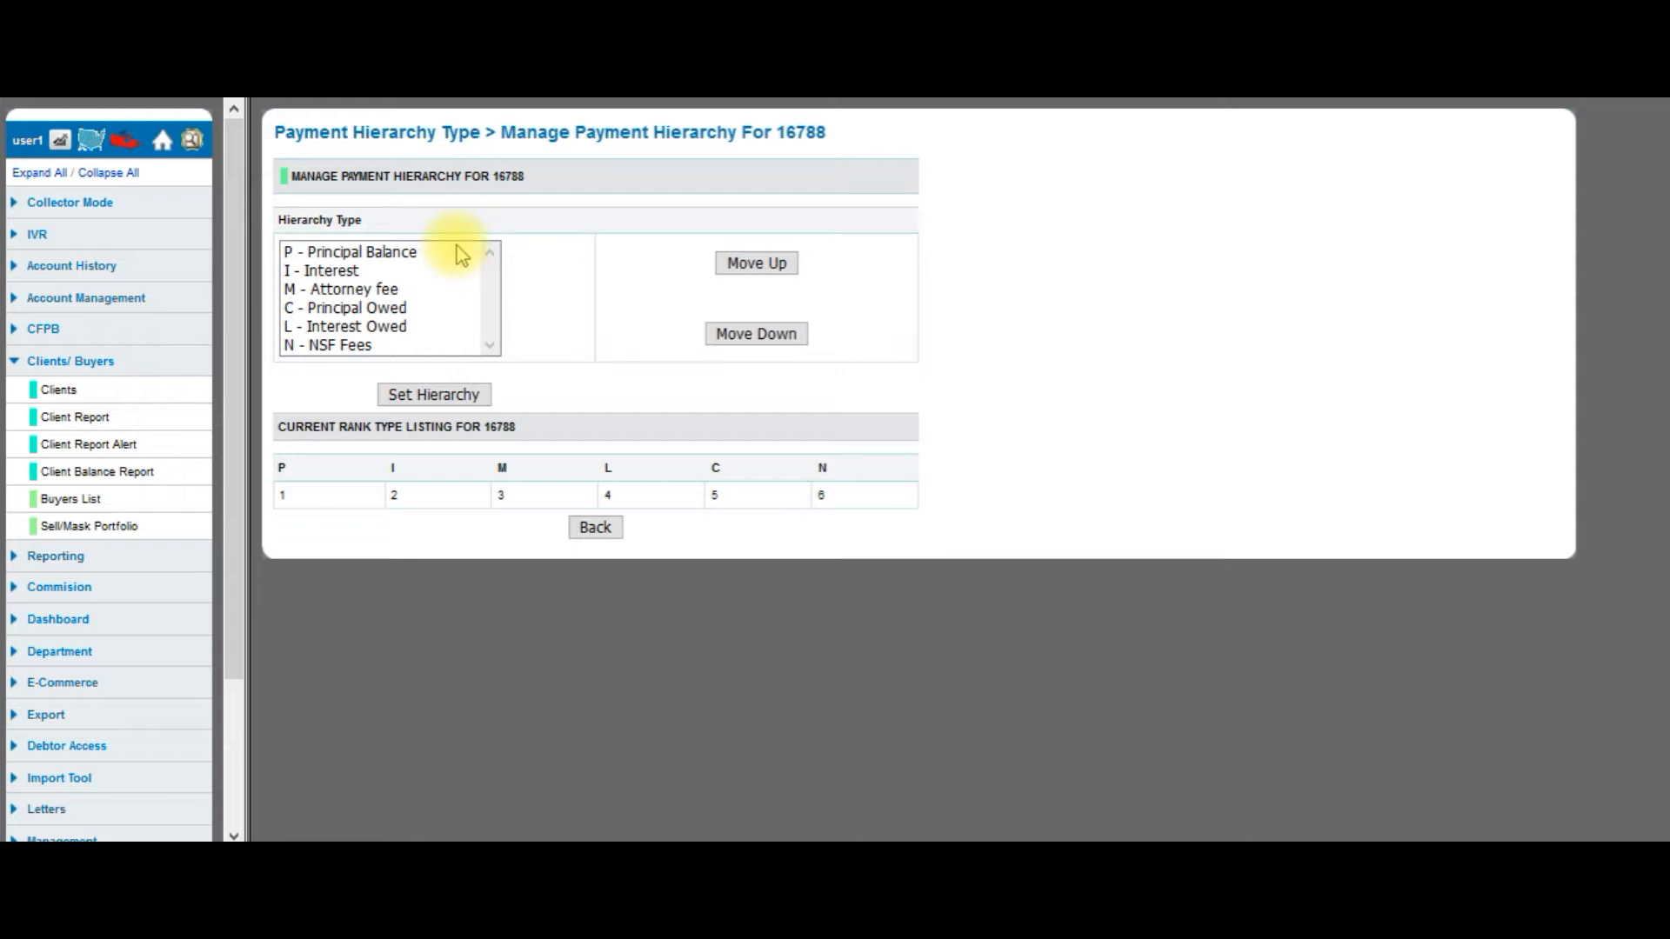
{"action": "left_click", "coordinate": [404, 252]}
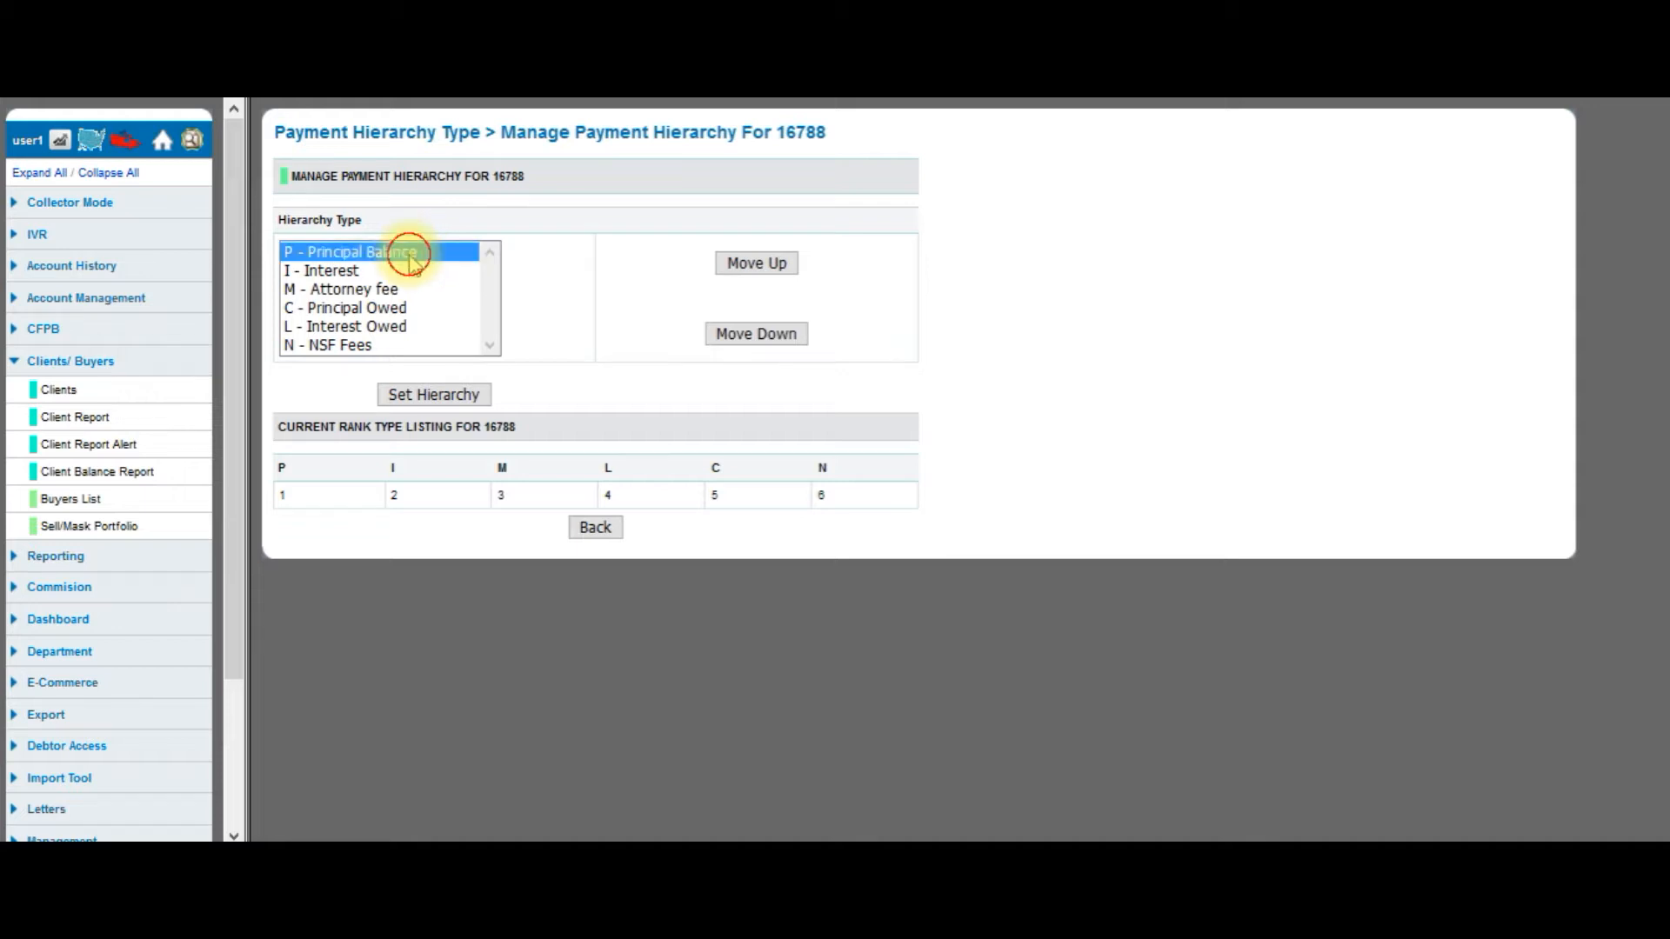
{"action": "left_click", "coordinate": [358, 277]}
{"action": "left_click", "coordinate": [355, 288]}
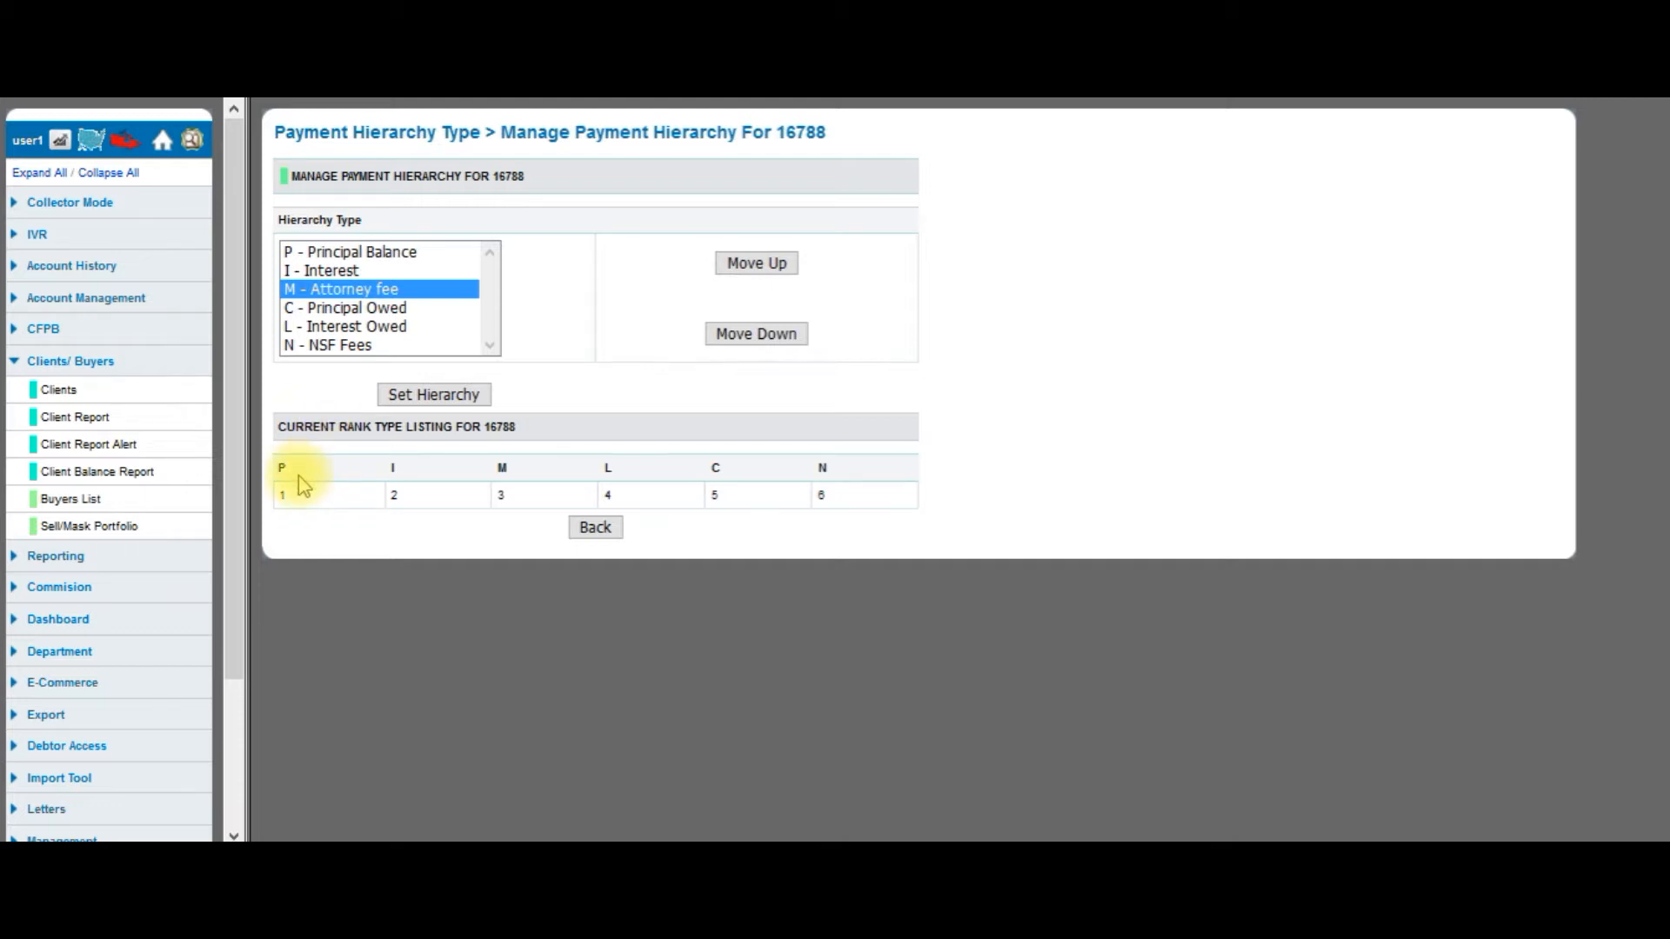
{"action": "left_click", "coordinate": [337, 251]}
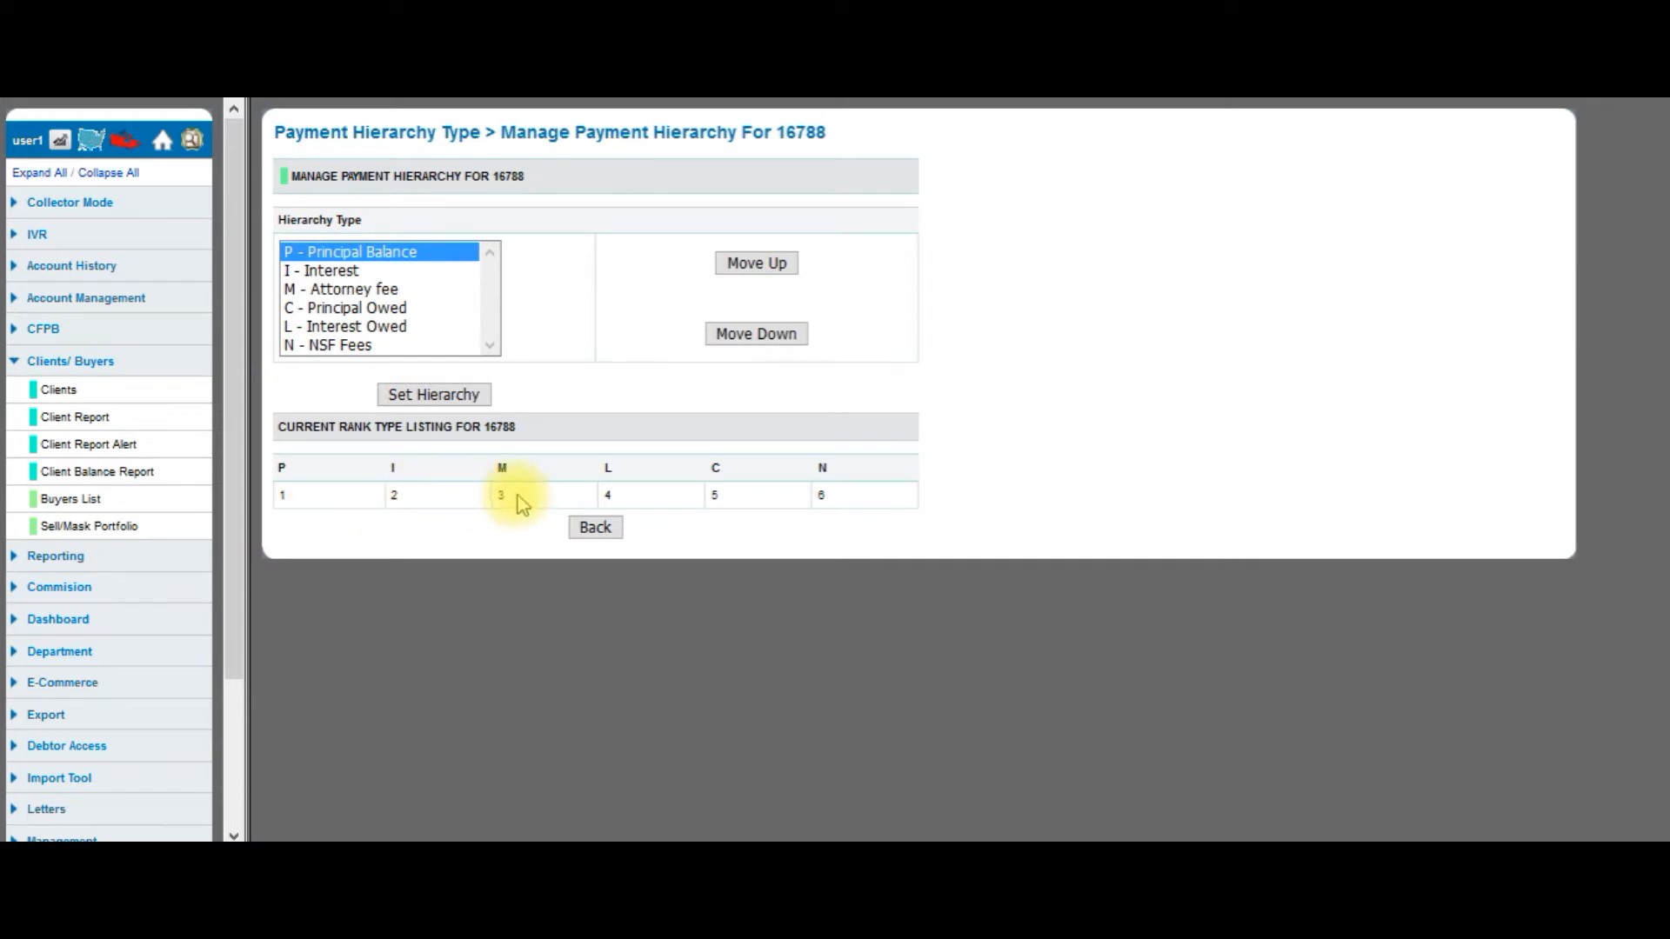
{"action": "left_click", "coordinate": [363, 348]}
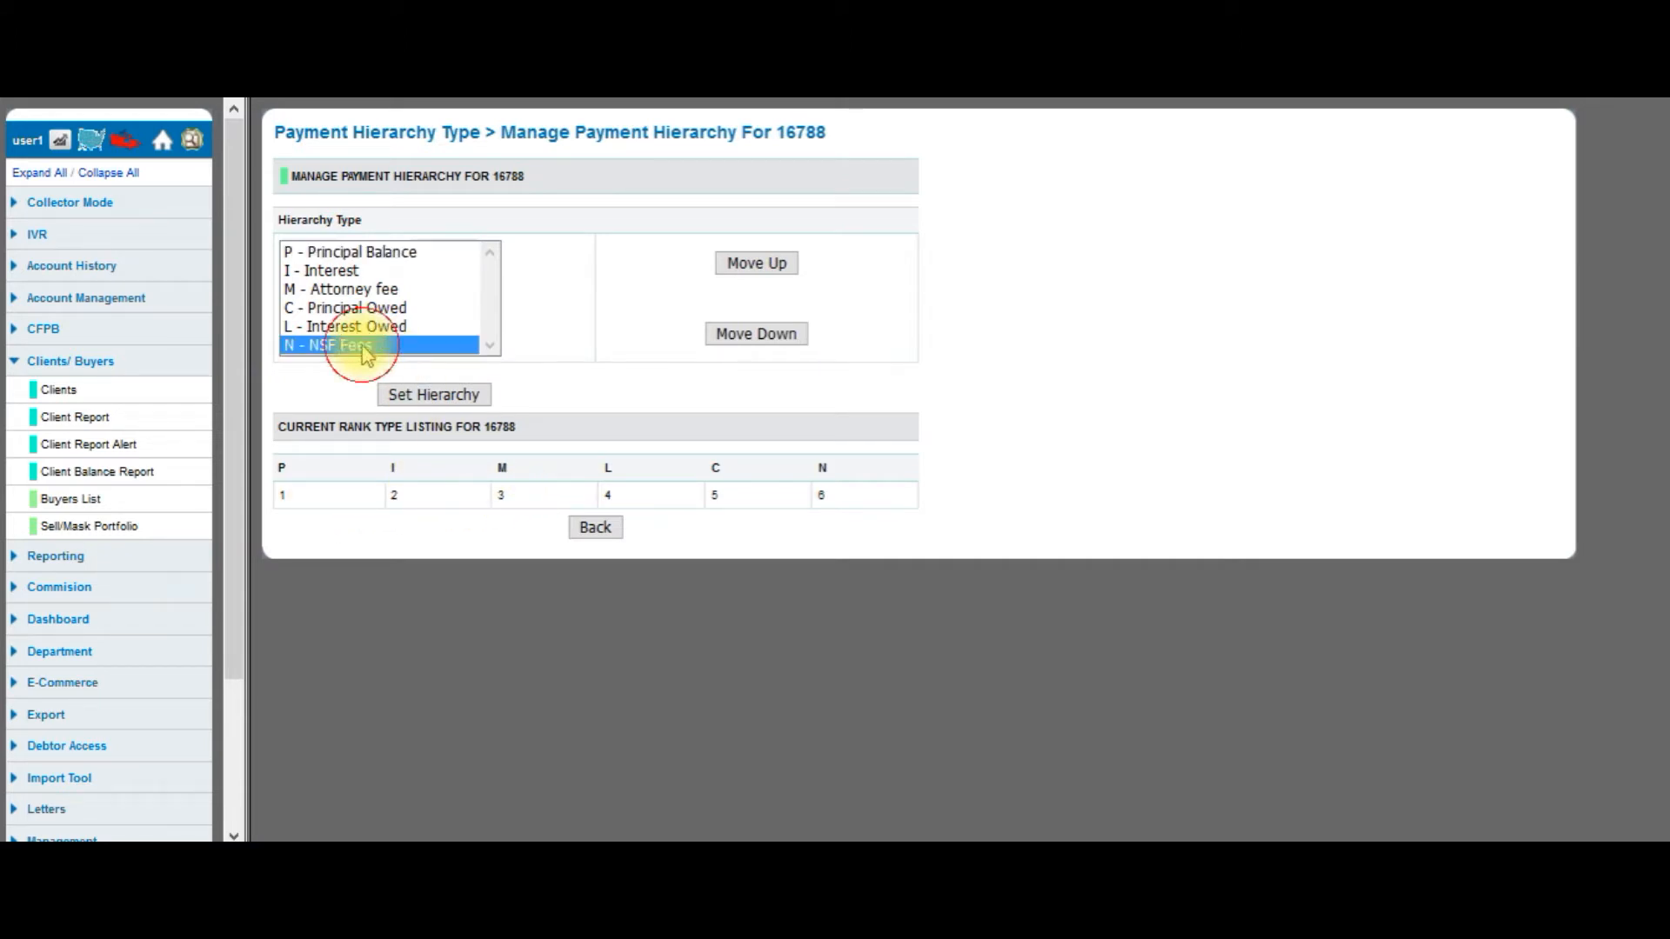
{"action": "left_click", "coordinate": [771, 266]}
{"action": "left_click", "coordinate": [773, 273]}
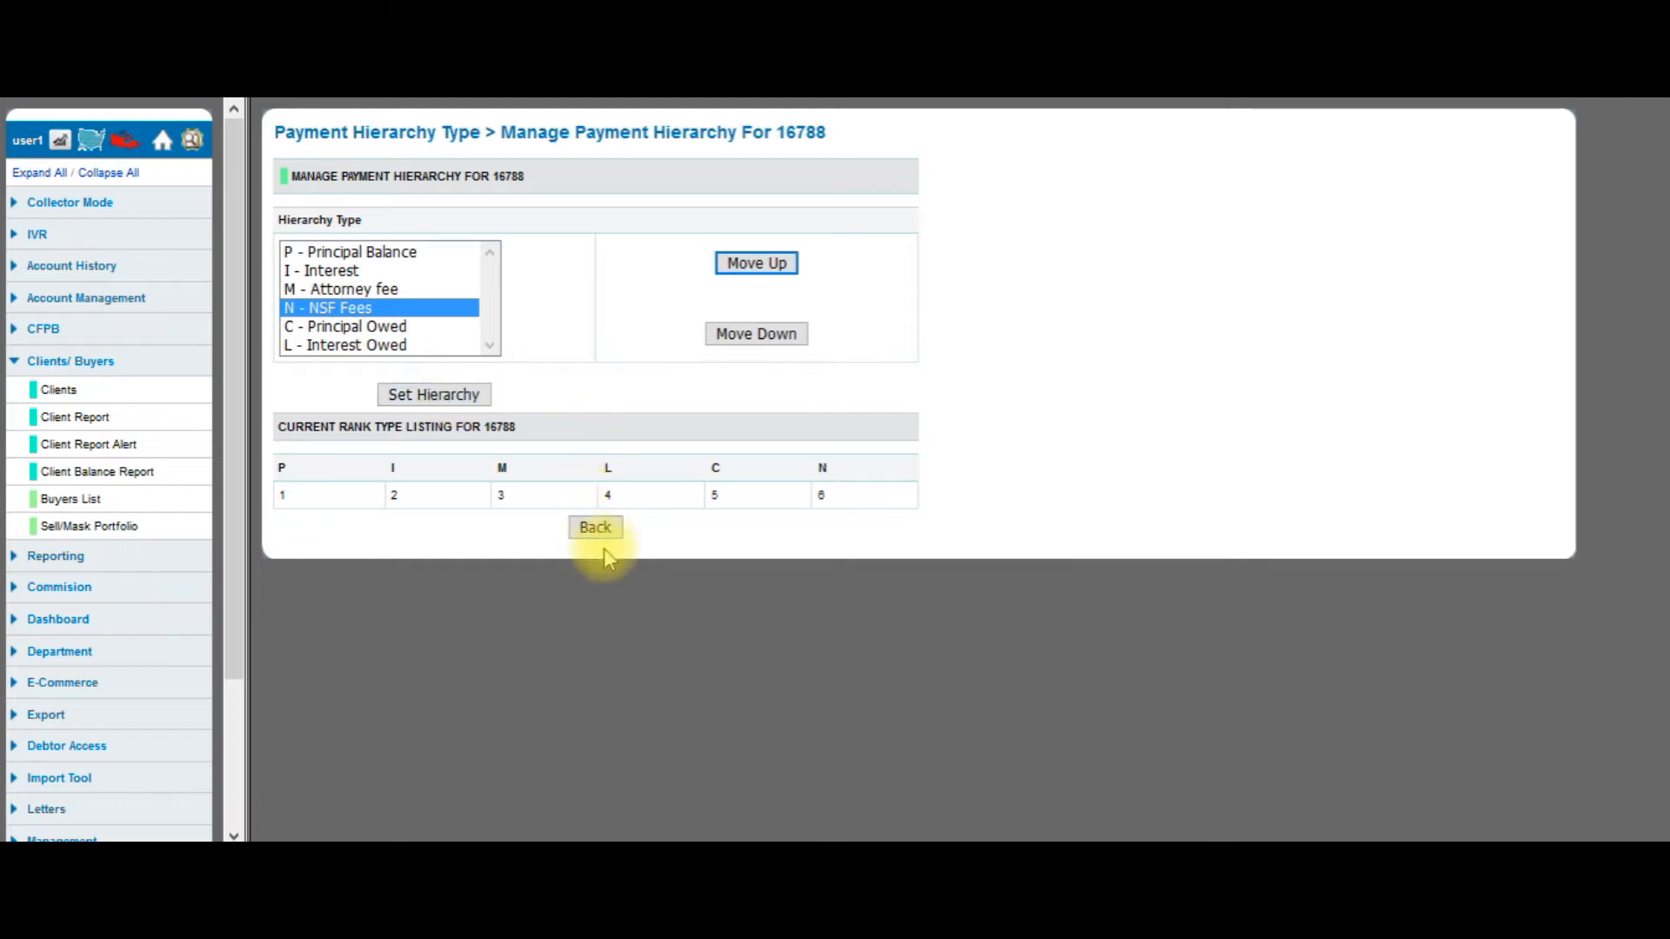
{"action": "left_click", "coordinate": [596, 527]}
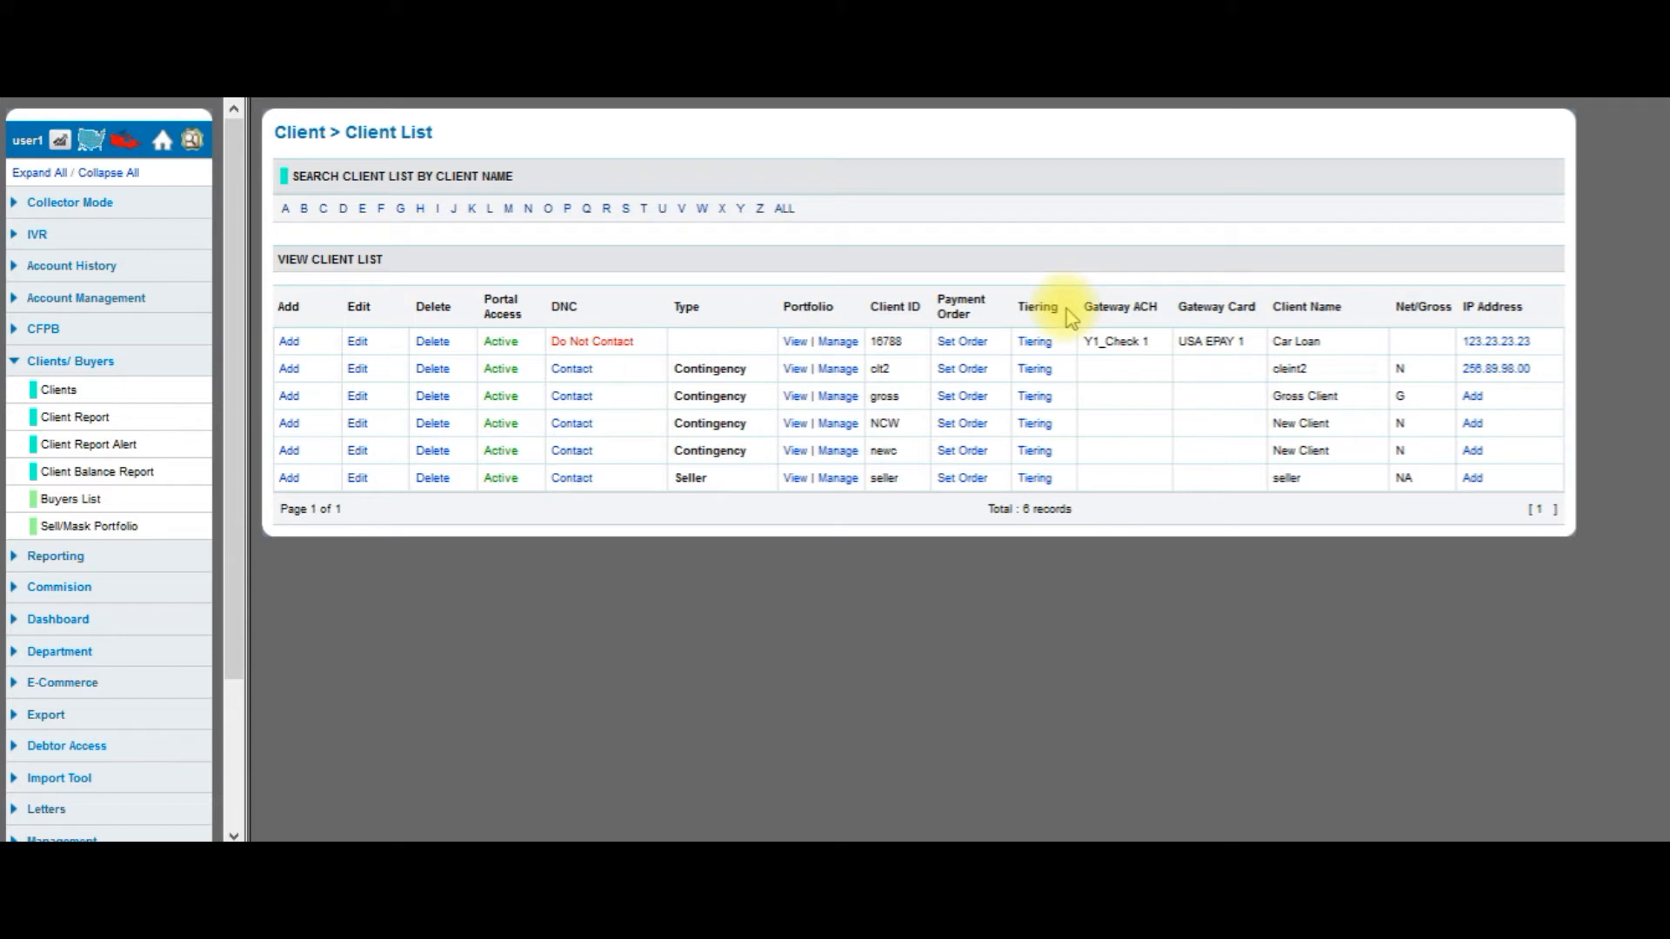
Open client 16788's tiering split showing 10, 20, 10, 10, 25 and 25.
{"action": "left_click", "coordinate": [1036, 342]}
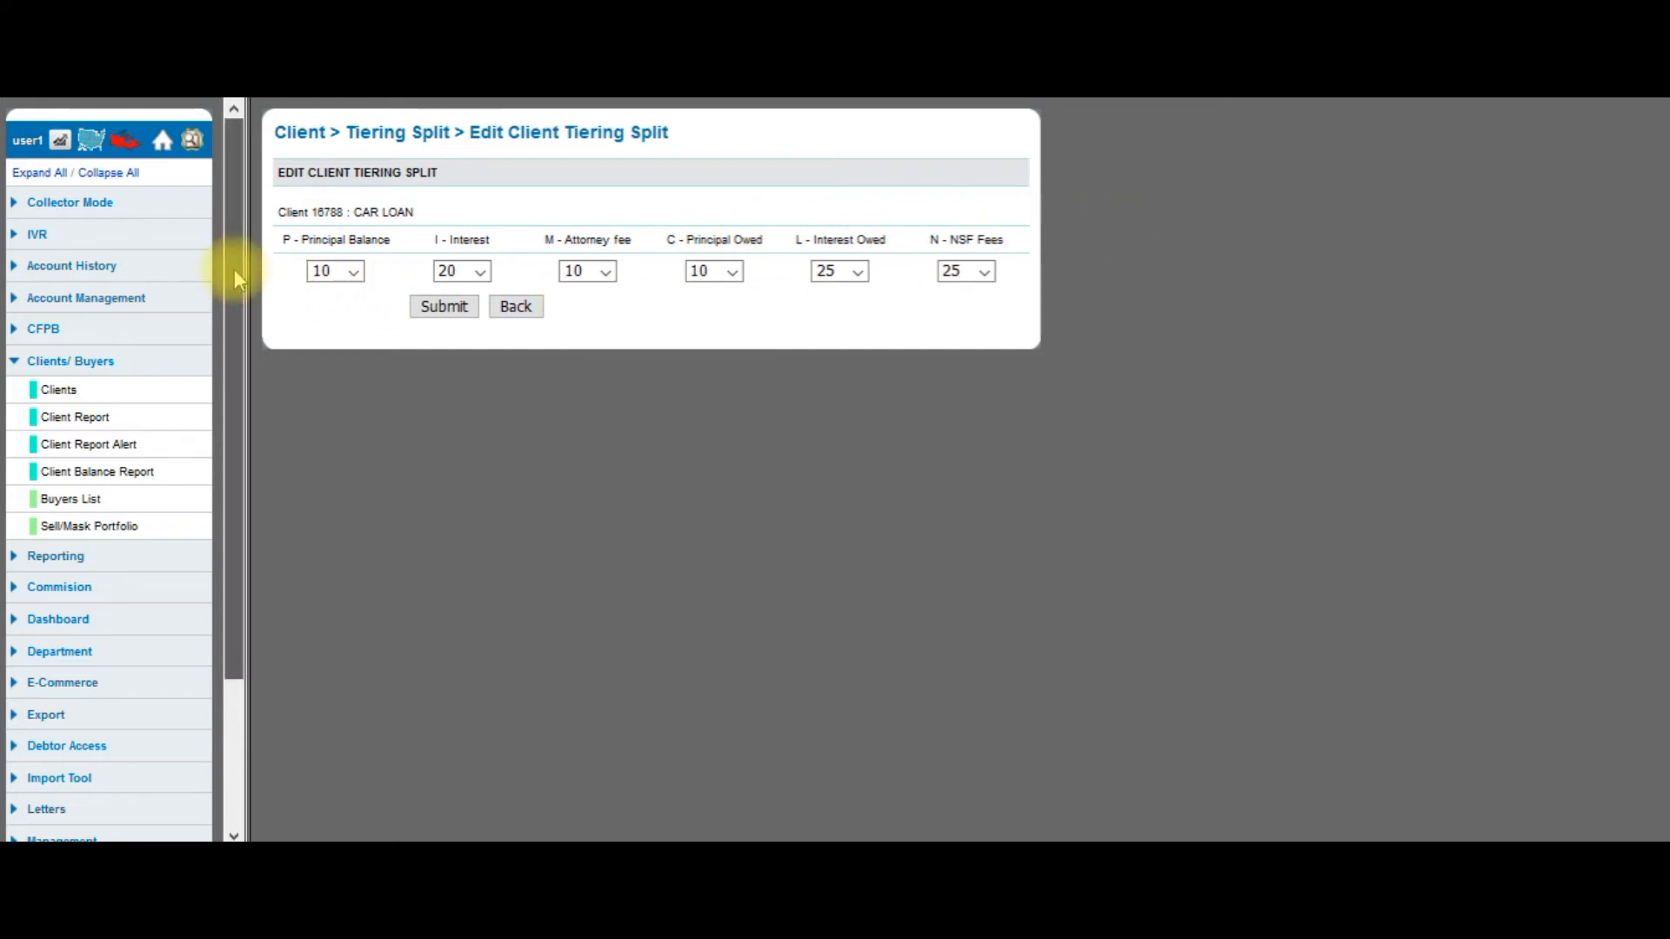
{"action": "left_click", "coordinate": [69, 560]}
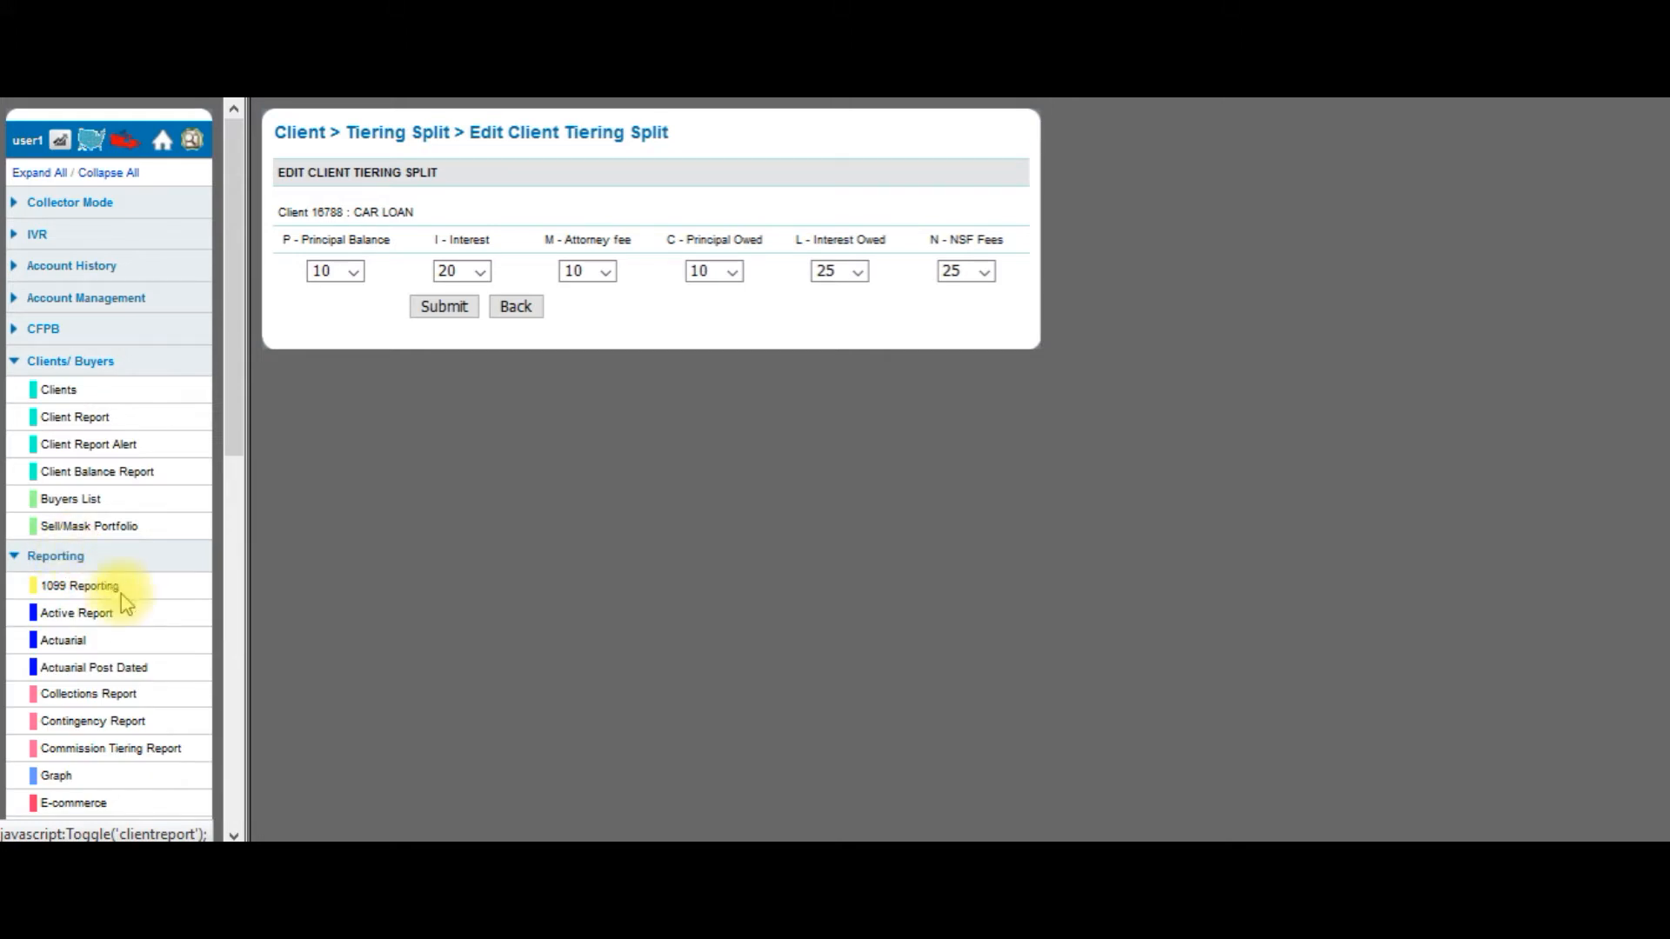
In the Commission Tiering Report, choose client Car Loan and the Regional Port portfolio.
{"action": "left_click", "coordinate": [155, 753]}
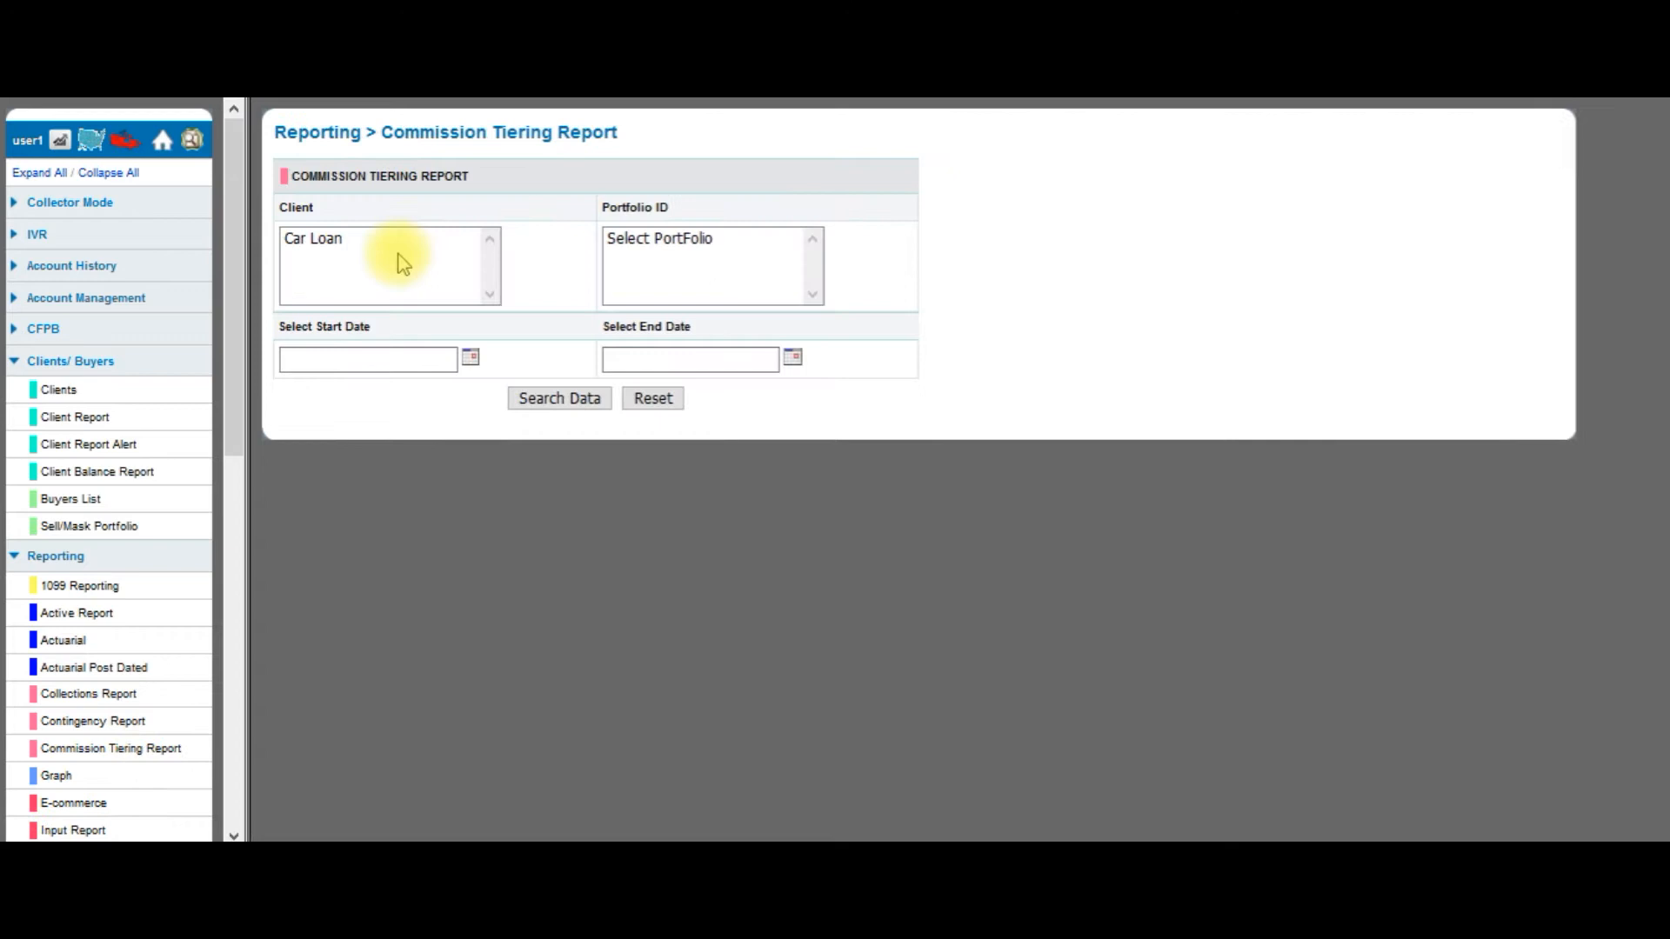
{"action": "left_click", "coordinate": [377, 238]}
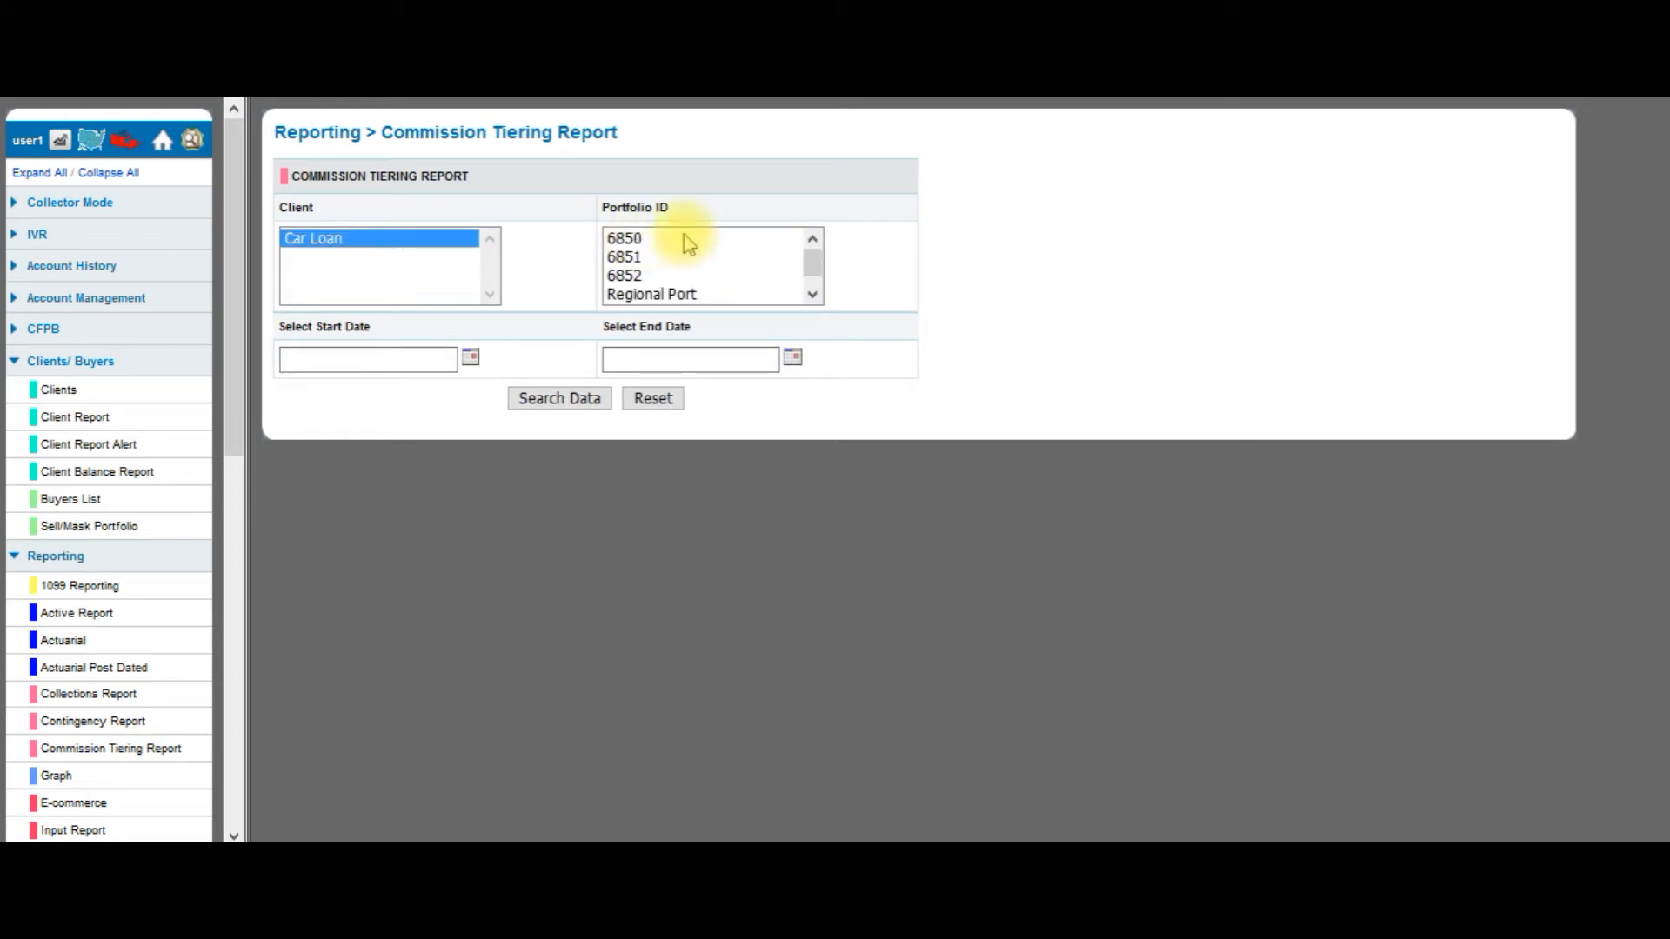
{"action": "left_click_drag", "start_coordinate": [682, 237], "coordinate": [703, 297]}
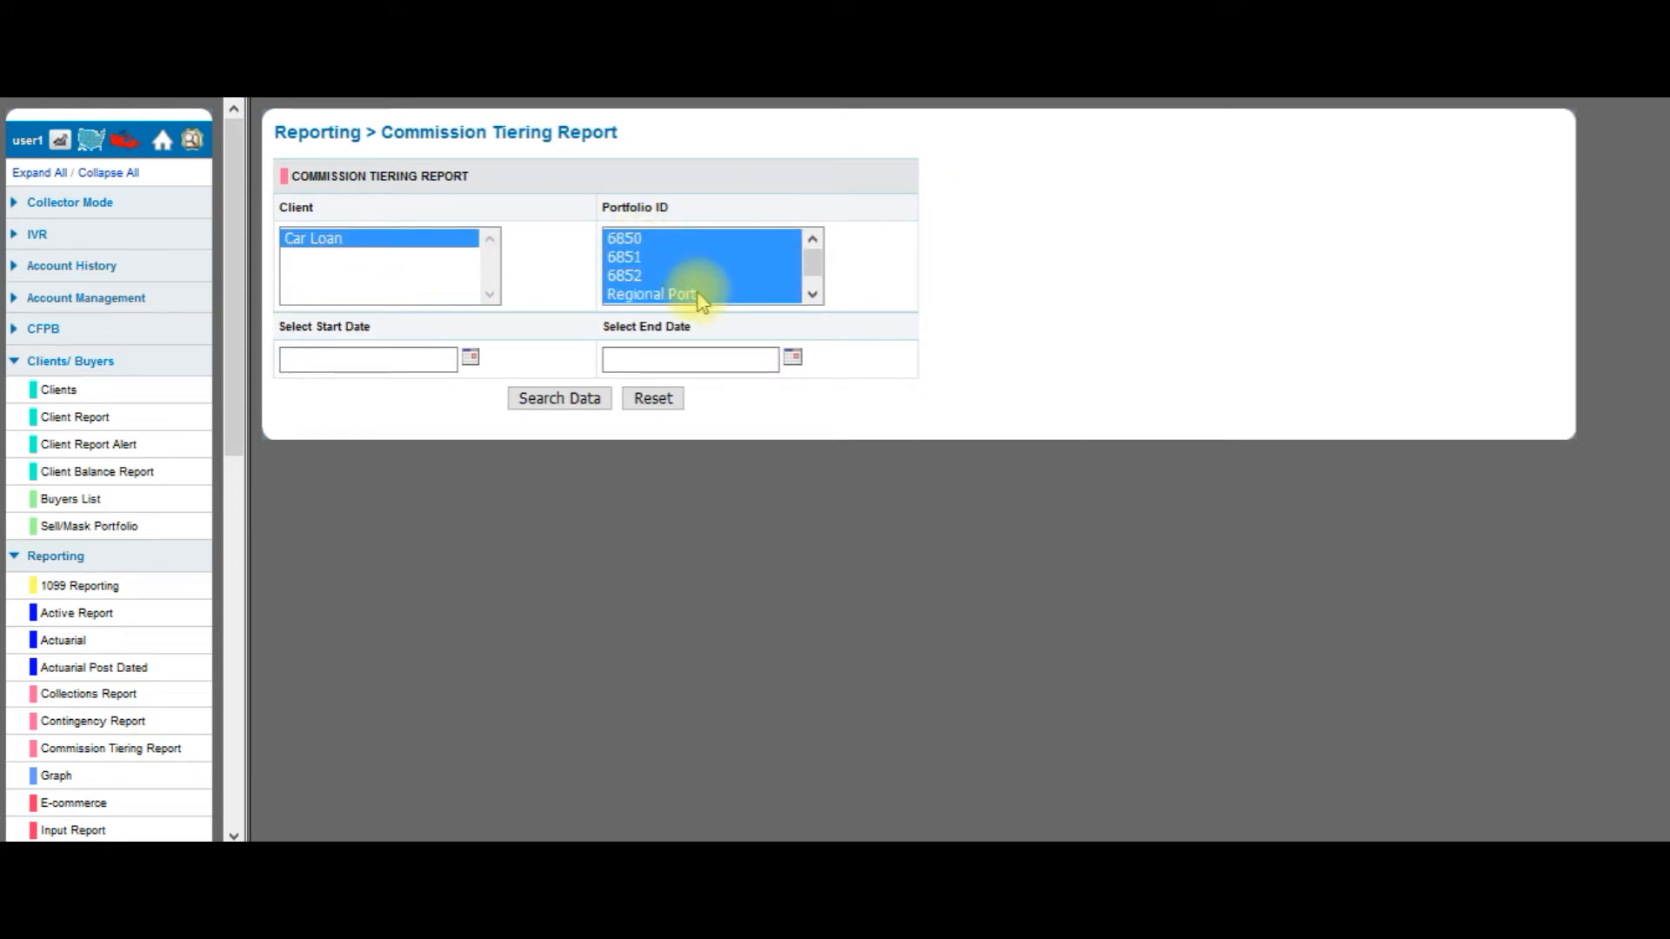
{"action": "left_click", "coordinate": [696, 295]}
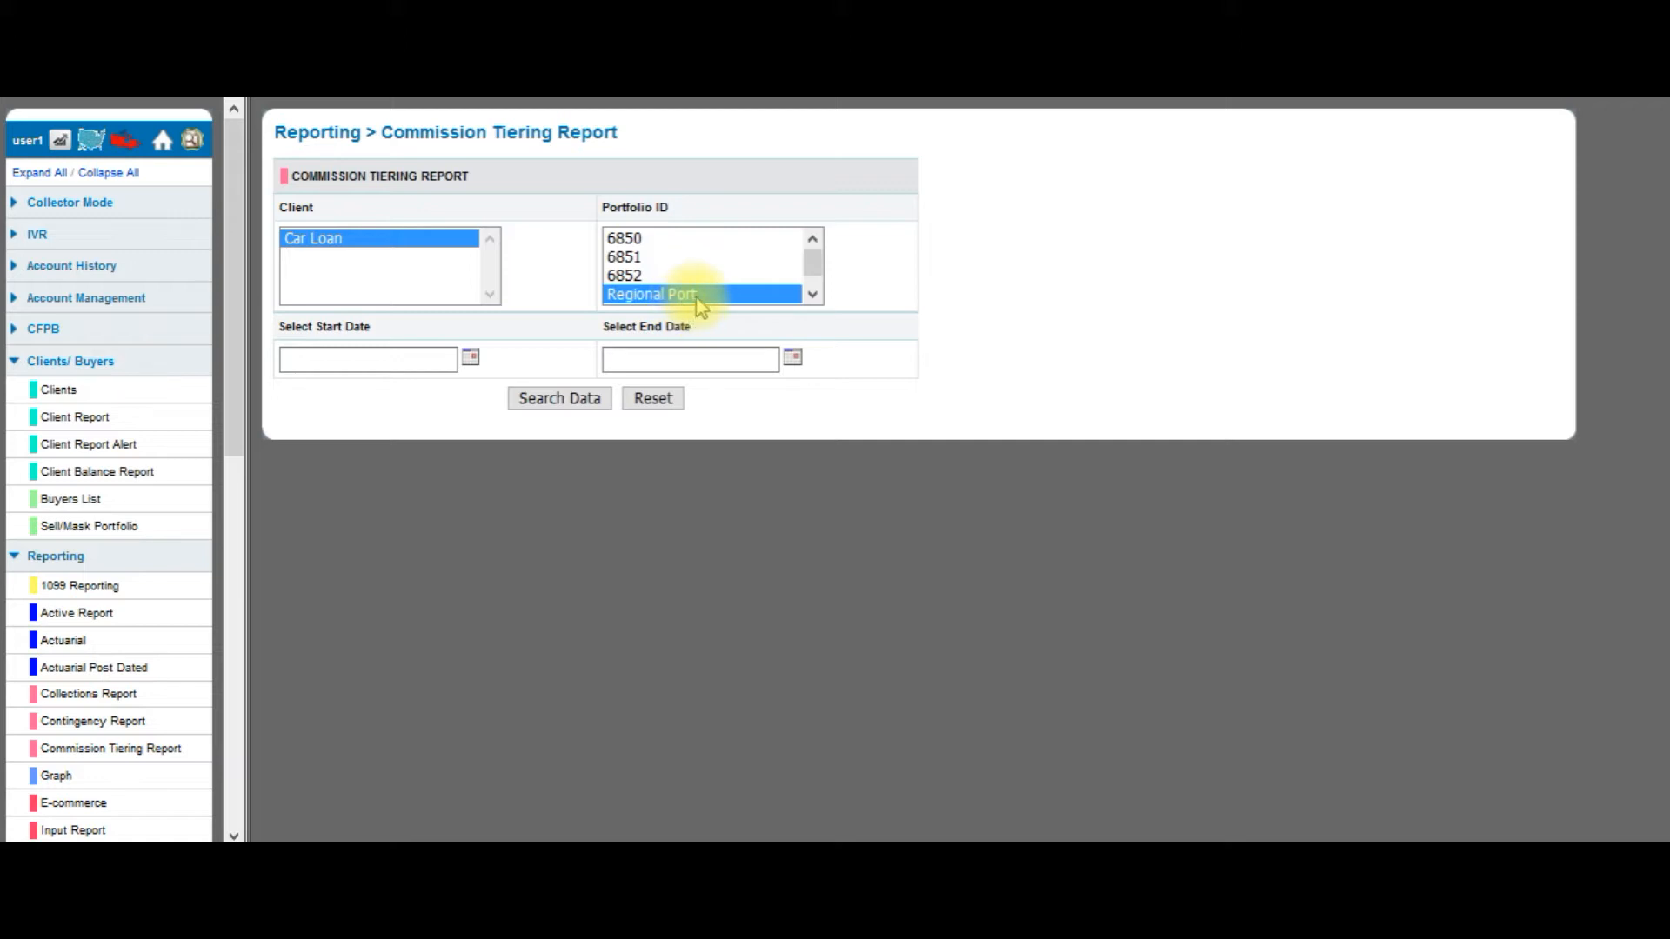
Set the date range 09/25/2017 to 12/22/2017 and run the search.
{"action": "left_click", "coordinate": [474, 355]}
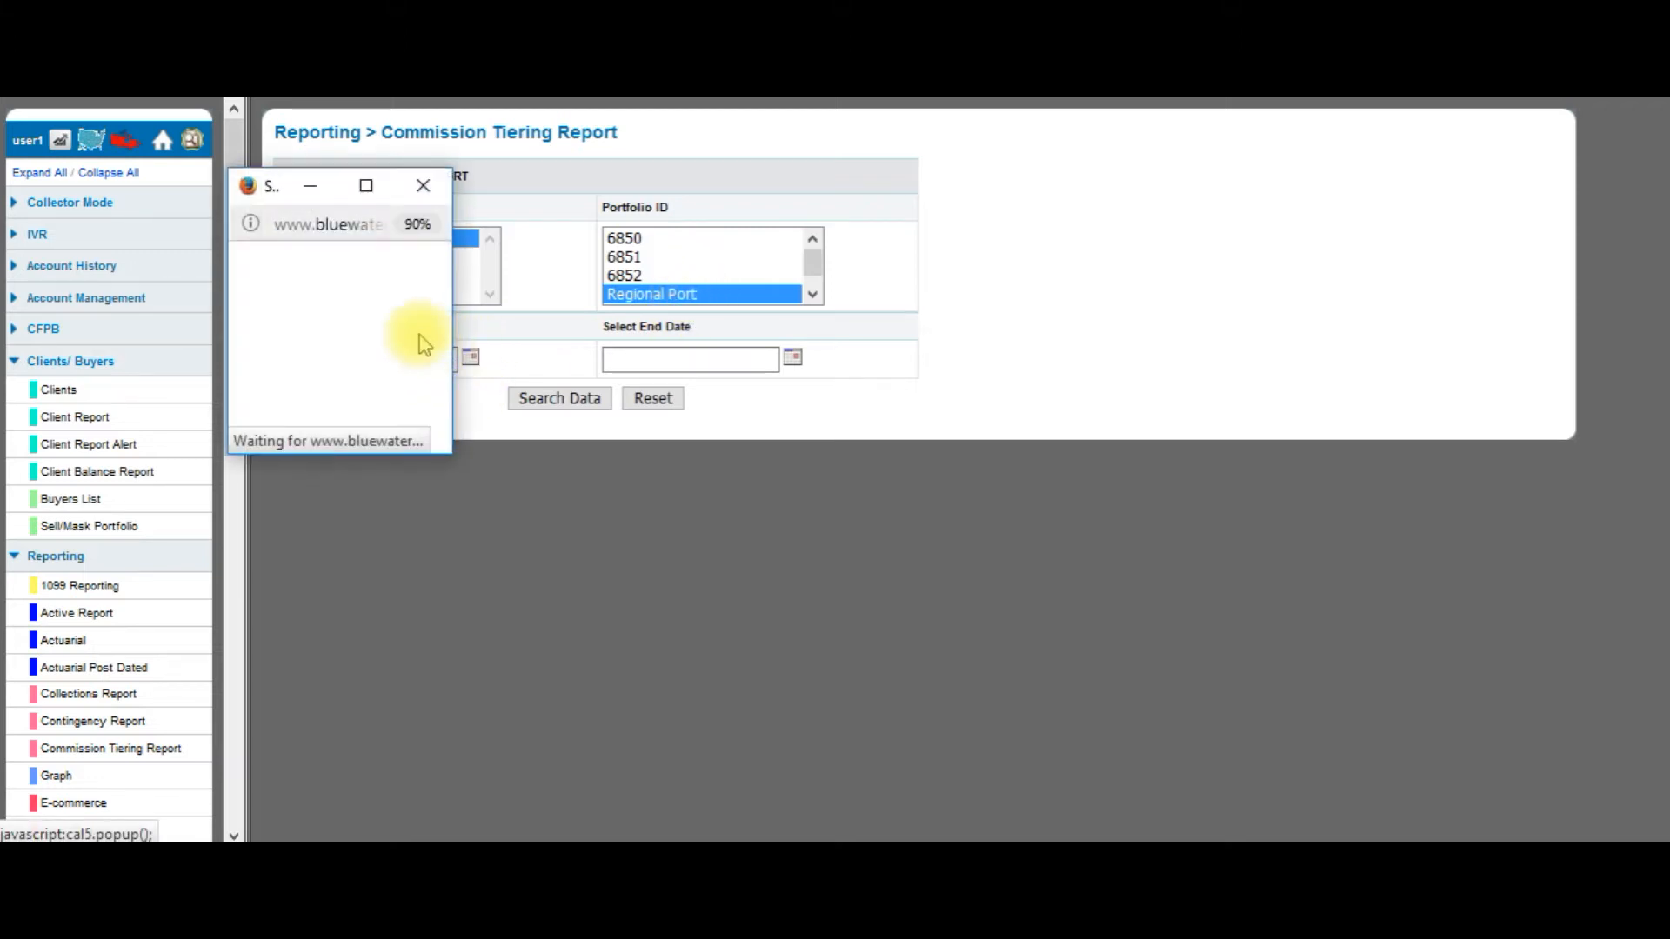
{"action": "left_click", "coordinate": [249, 296]}
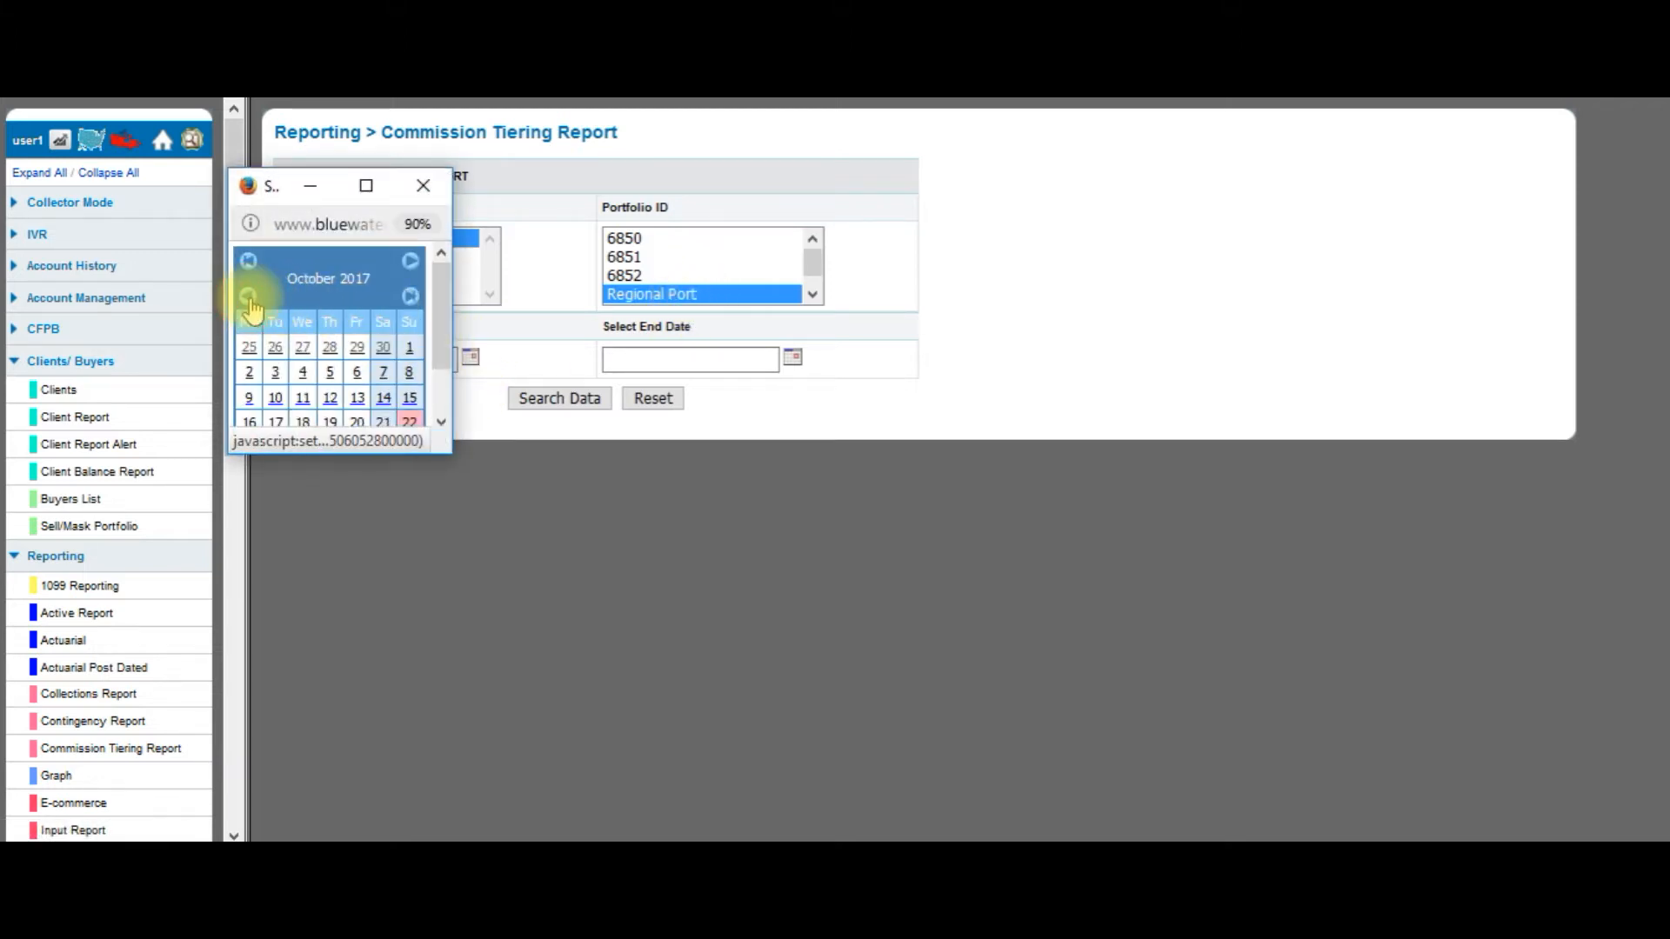
{"action": "left_click", "coordinate": [249, 347]}
{"action": "left_click", "coordinate": [793, 359]}
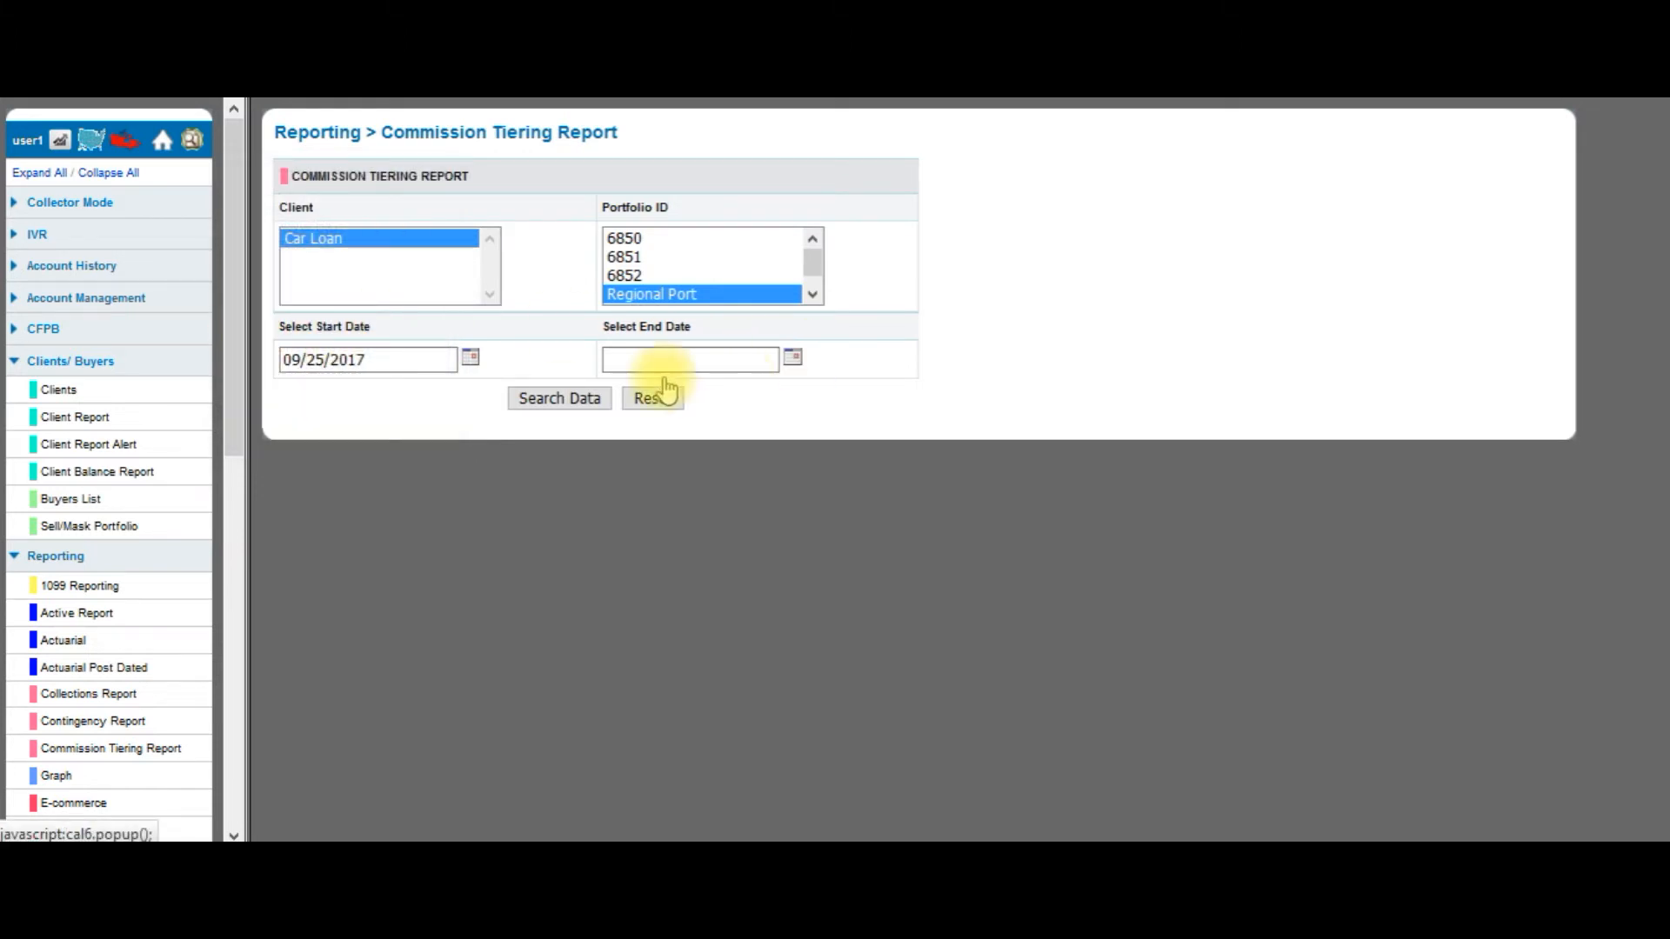
{"action": "left_click", "coordinate": [358, 424]}
{"action": "left_click", "coordinate": [566, 398]}
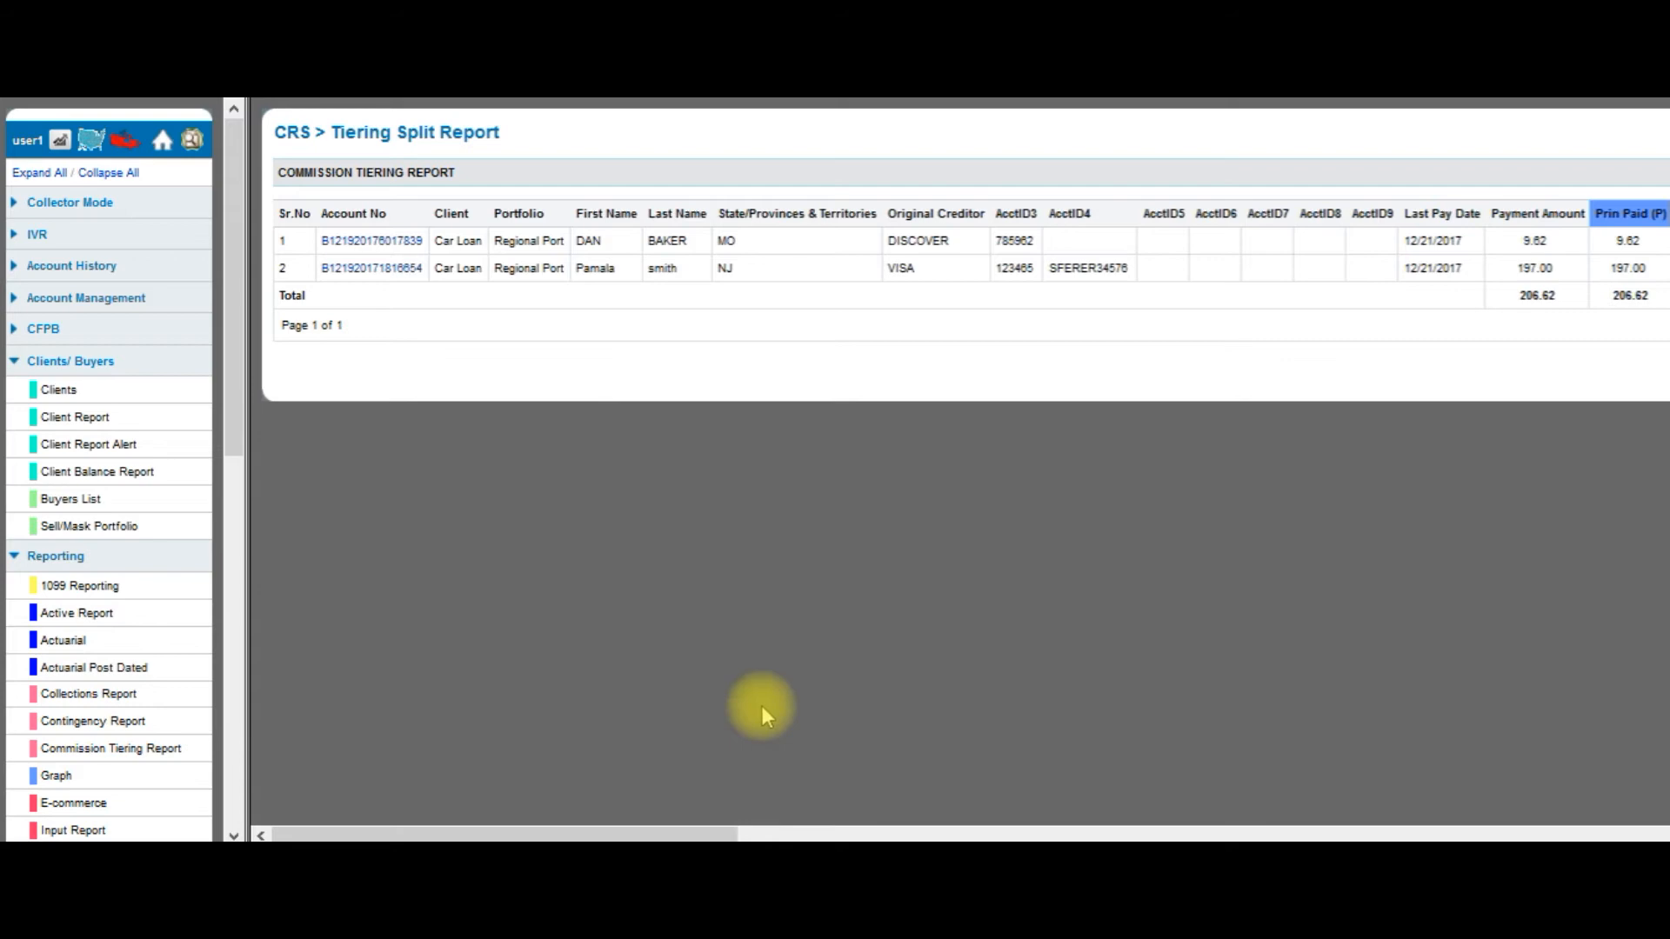
{"action": "mouse_move", "coordinate": [712, 833]}
{"action": "left_mouse_down"}
{"action": "mouse_move", "coordinate": [739, 833]}
{"action": "mouse_move", "coordinate": [723, 831]}
{"action": "left_mouse_up"}
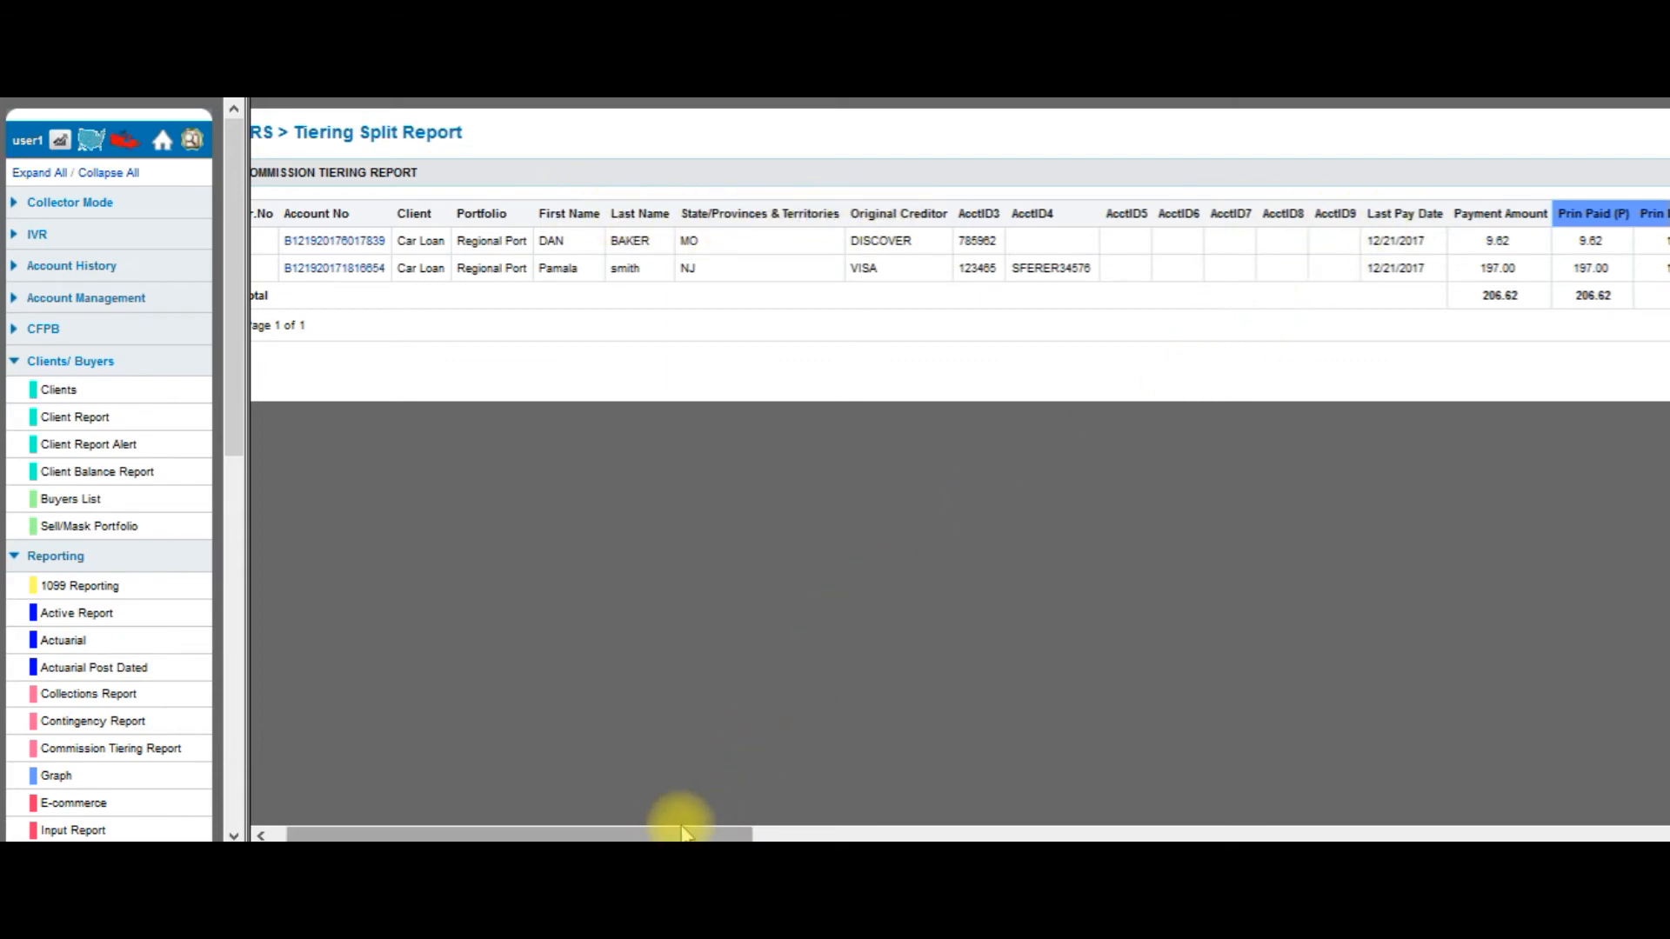
{"action": "left_click_drag", "start_coordinate": [594, 833], "coordinate": [1122, 832]}
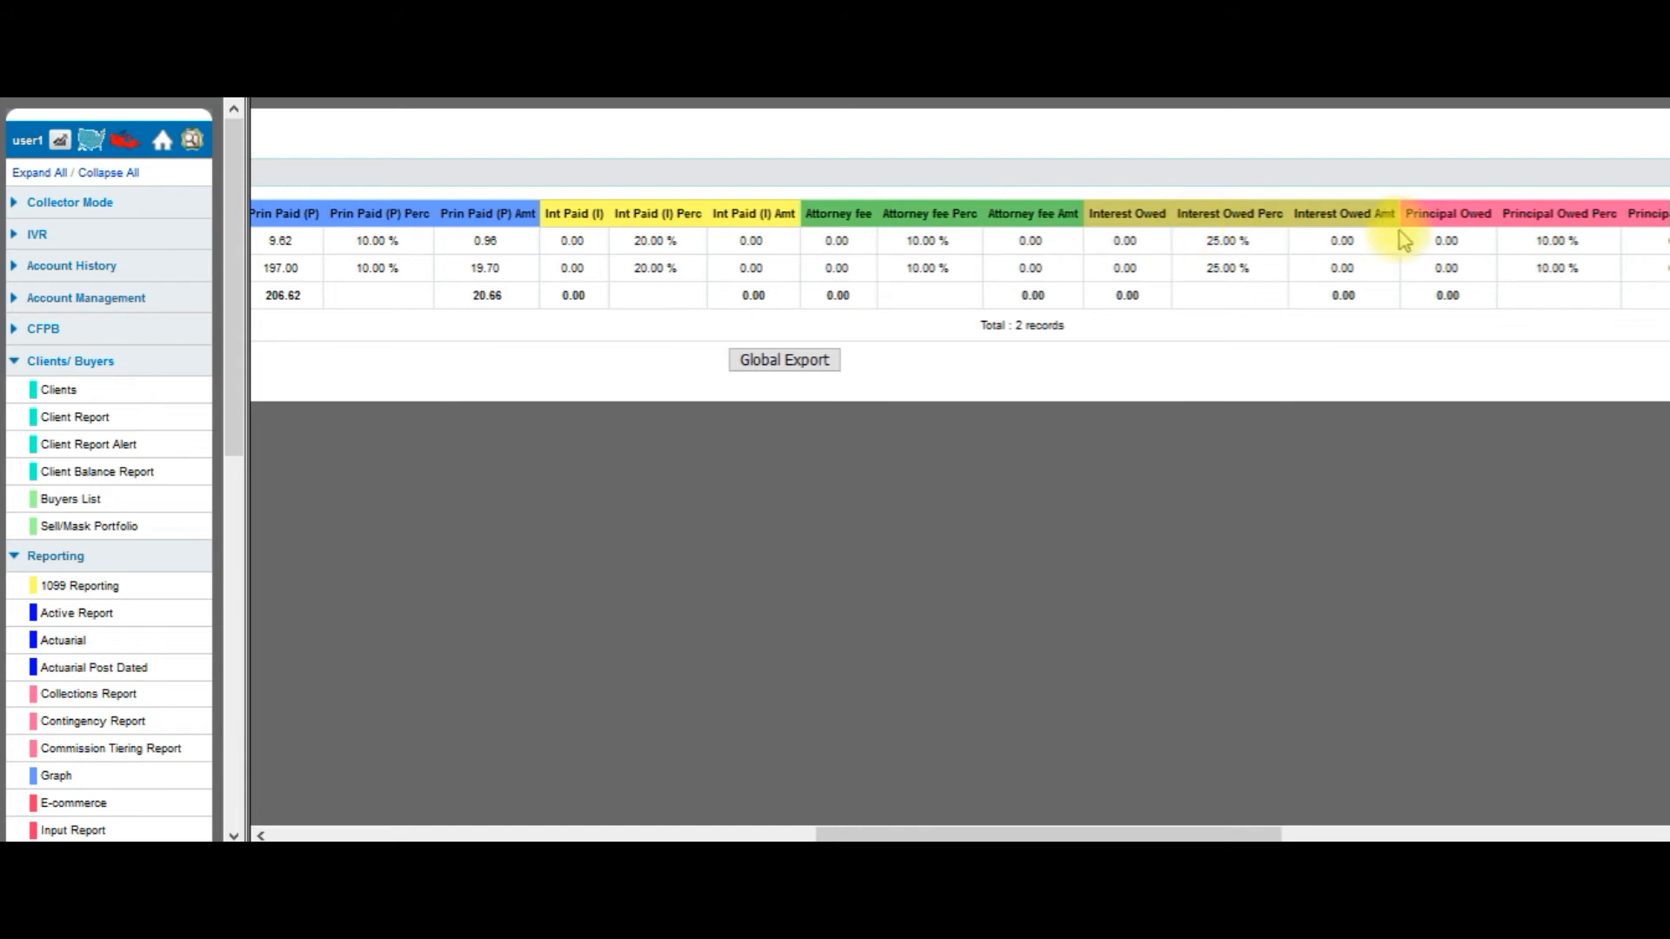
{"action": "left_click_drag", "start_coordinate": [1241, 831], "coordinate": [1442, 830]}
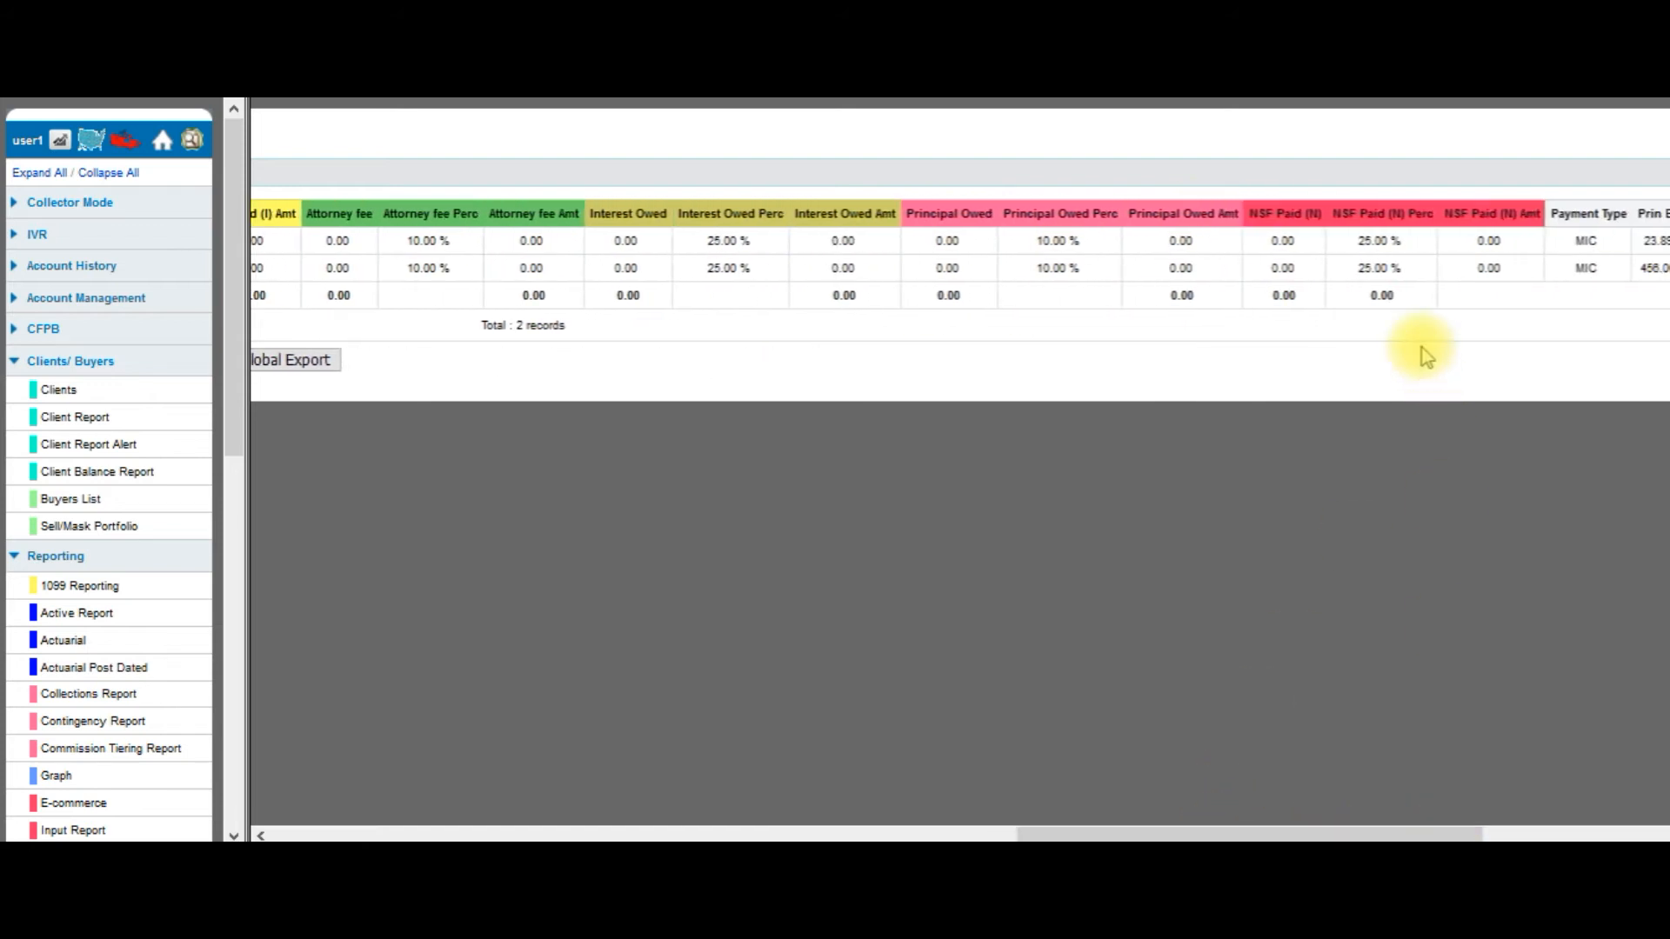
{"action": "left_click_drag", "start_coordinate": [1379, 832], "coordinate": [983, 835]}
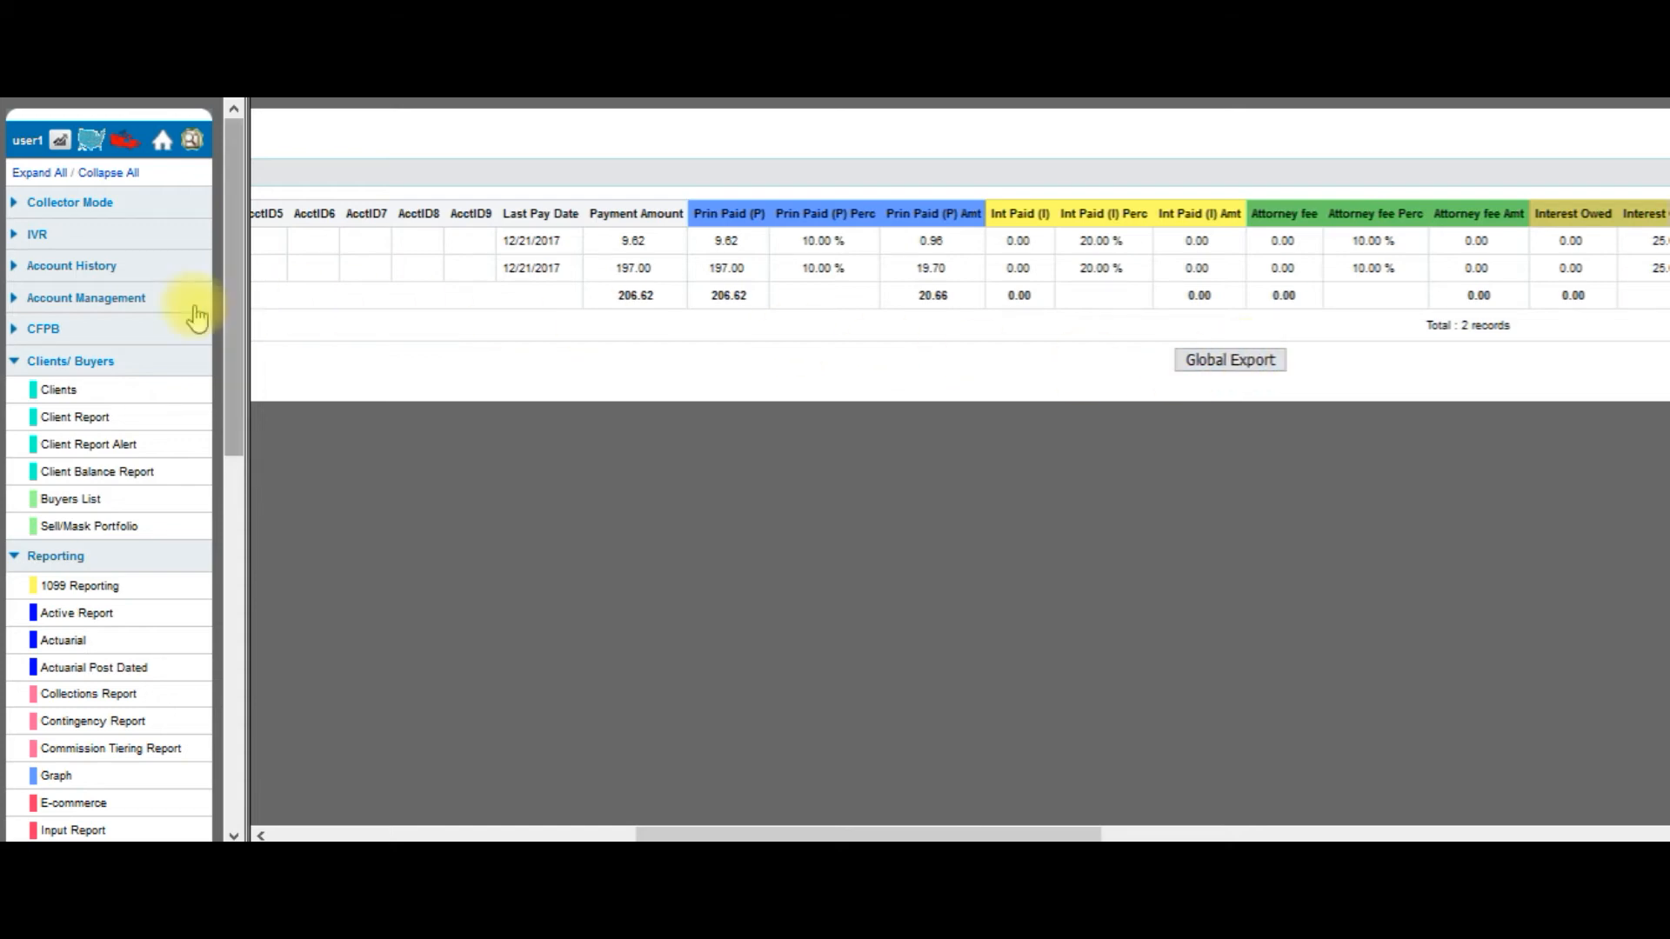
From the client list, view Car Loan's IP address 123.23.23.23, then go back unchanged.
{"action": "left_click", "coordinate": [57, 393]}
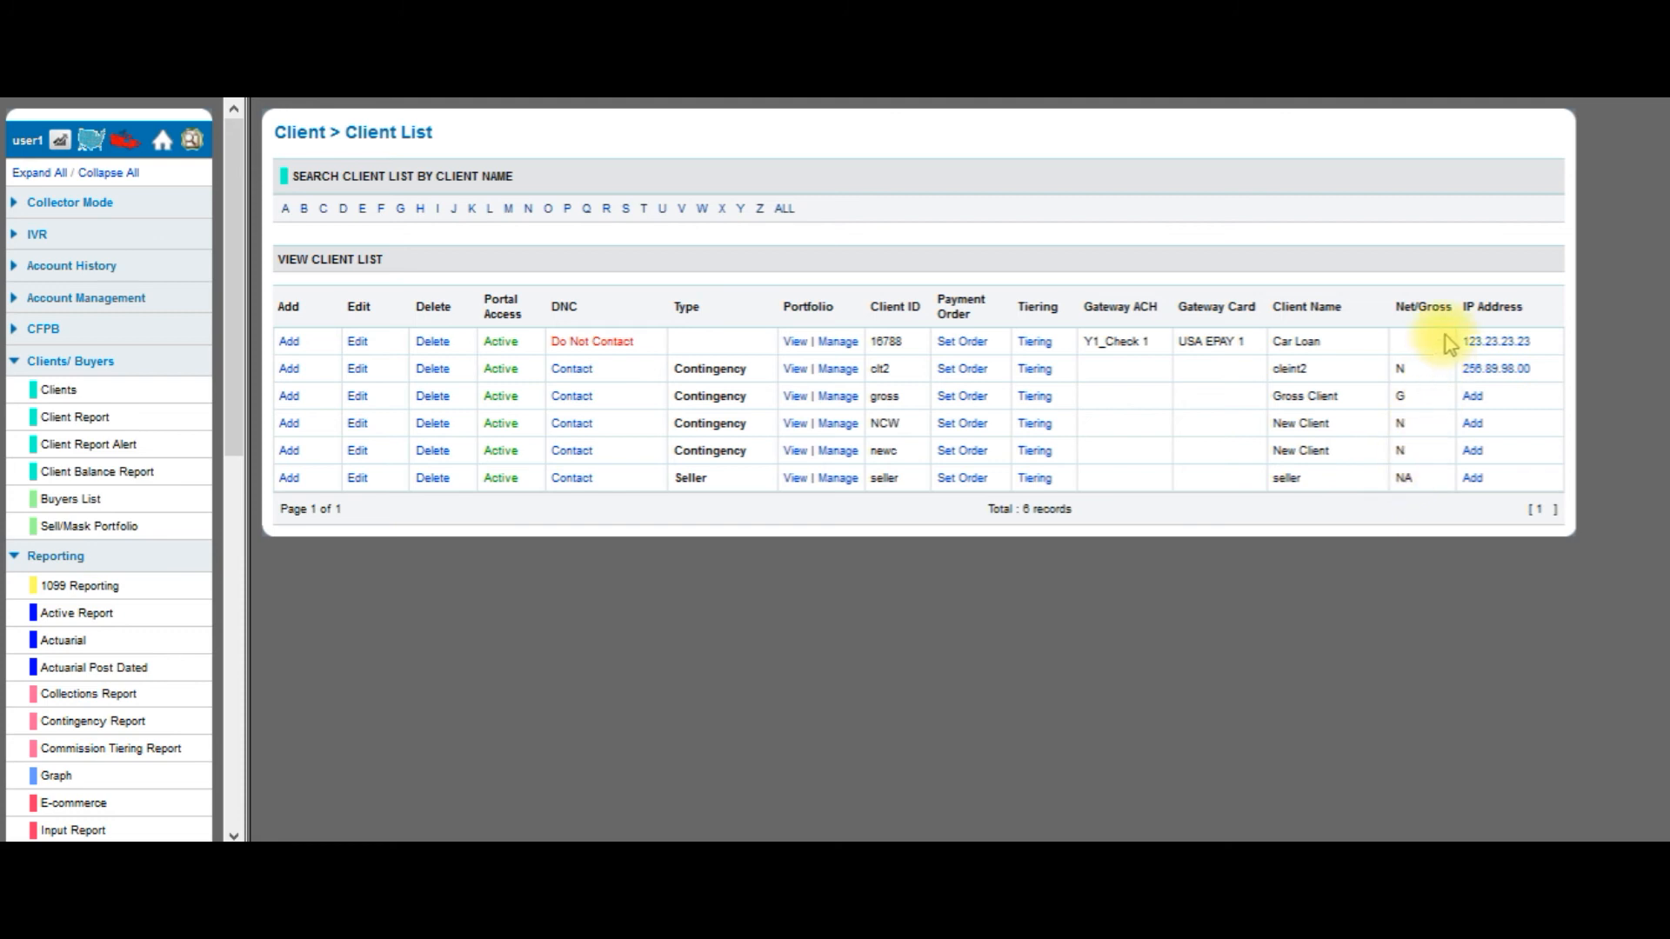
{"action": "left_click", "coordinate": [1505, 342]}
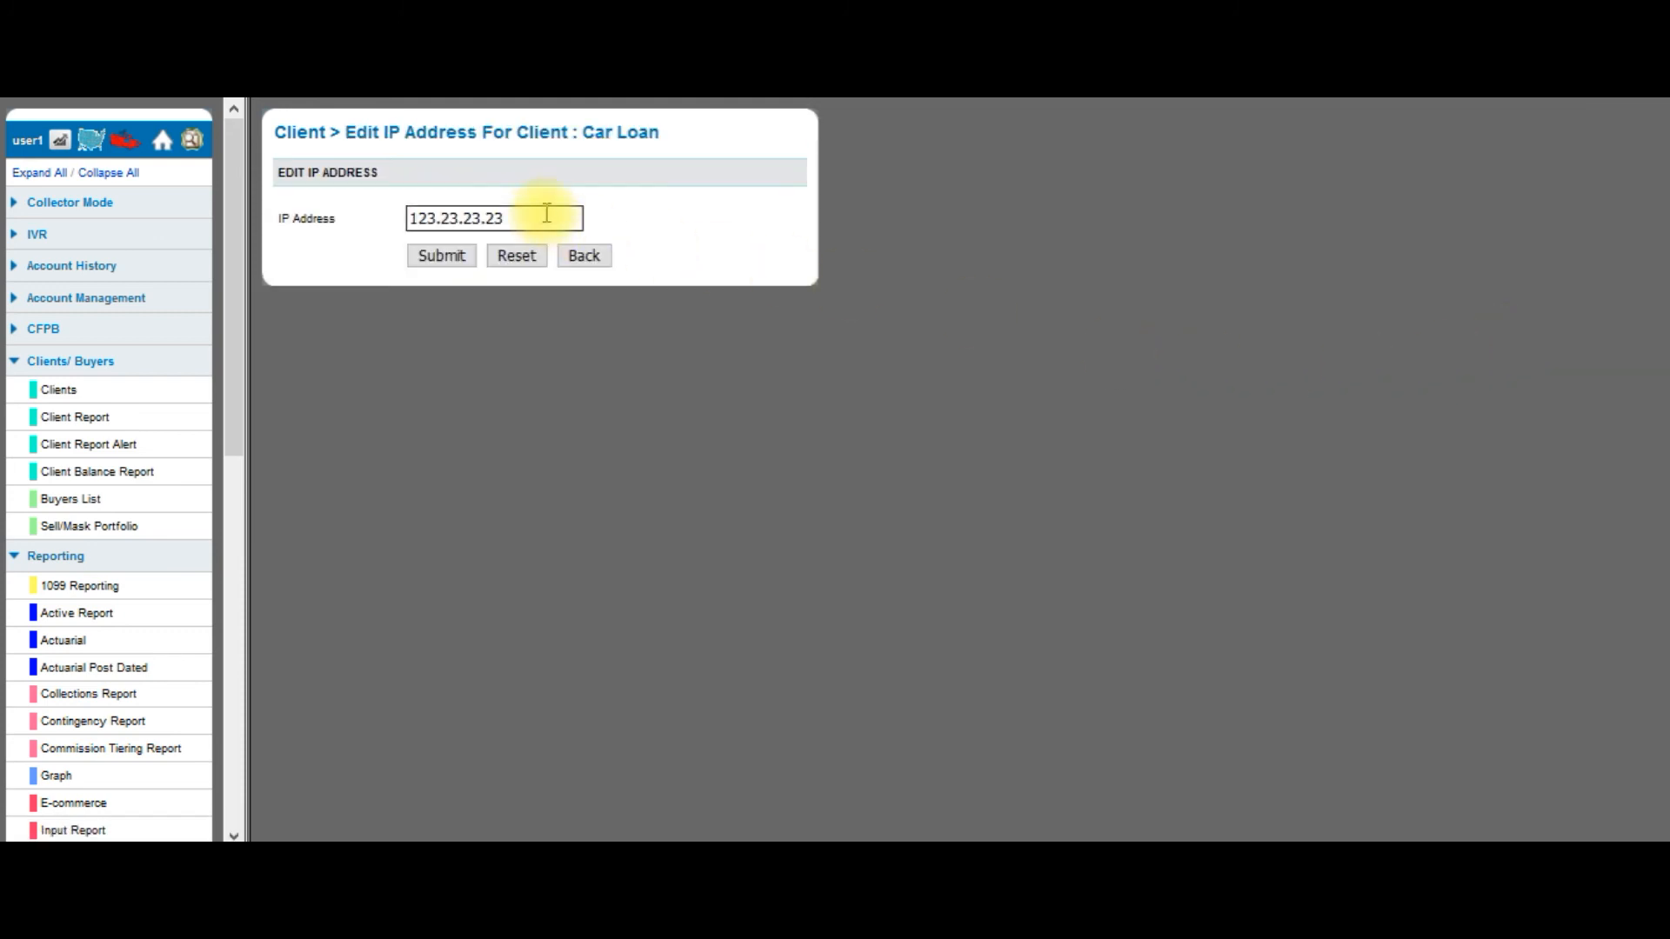
{"action": "left_click", "coordinate": [586, 255]}
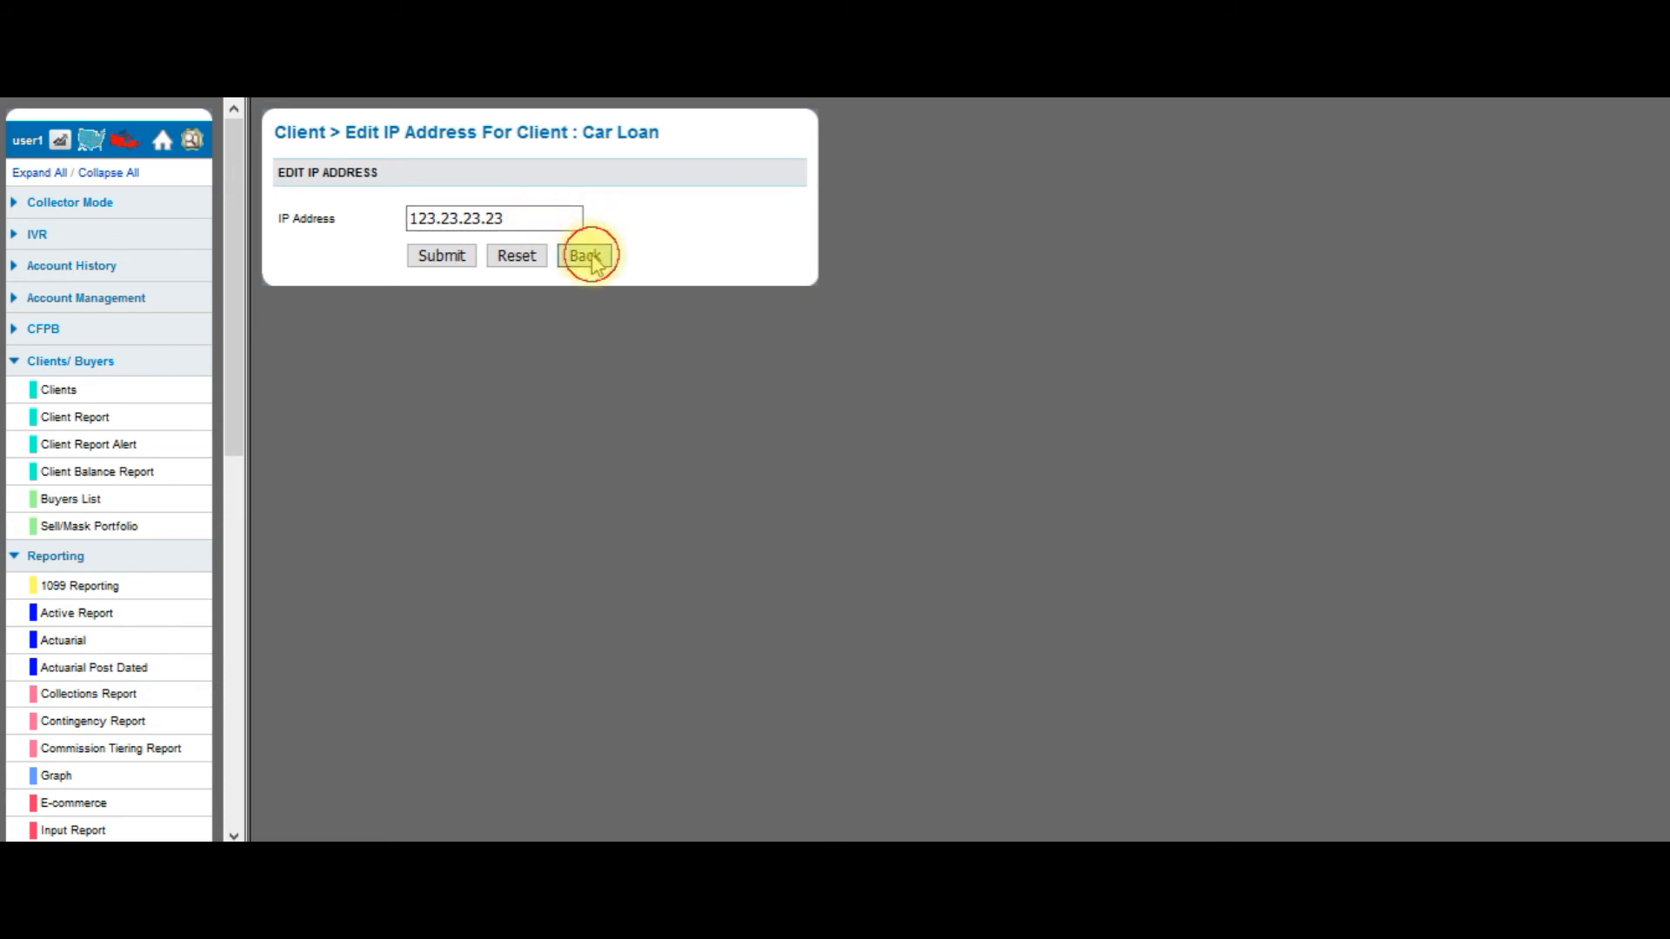